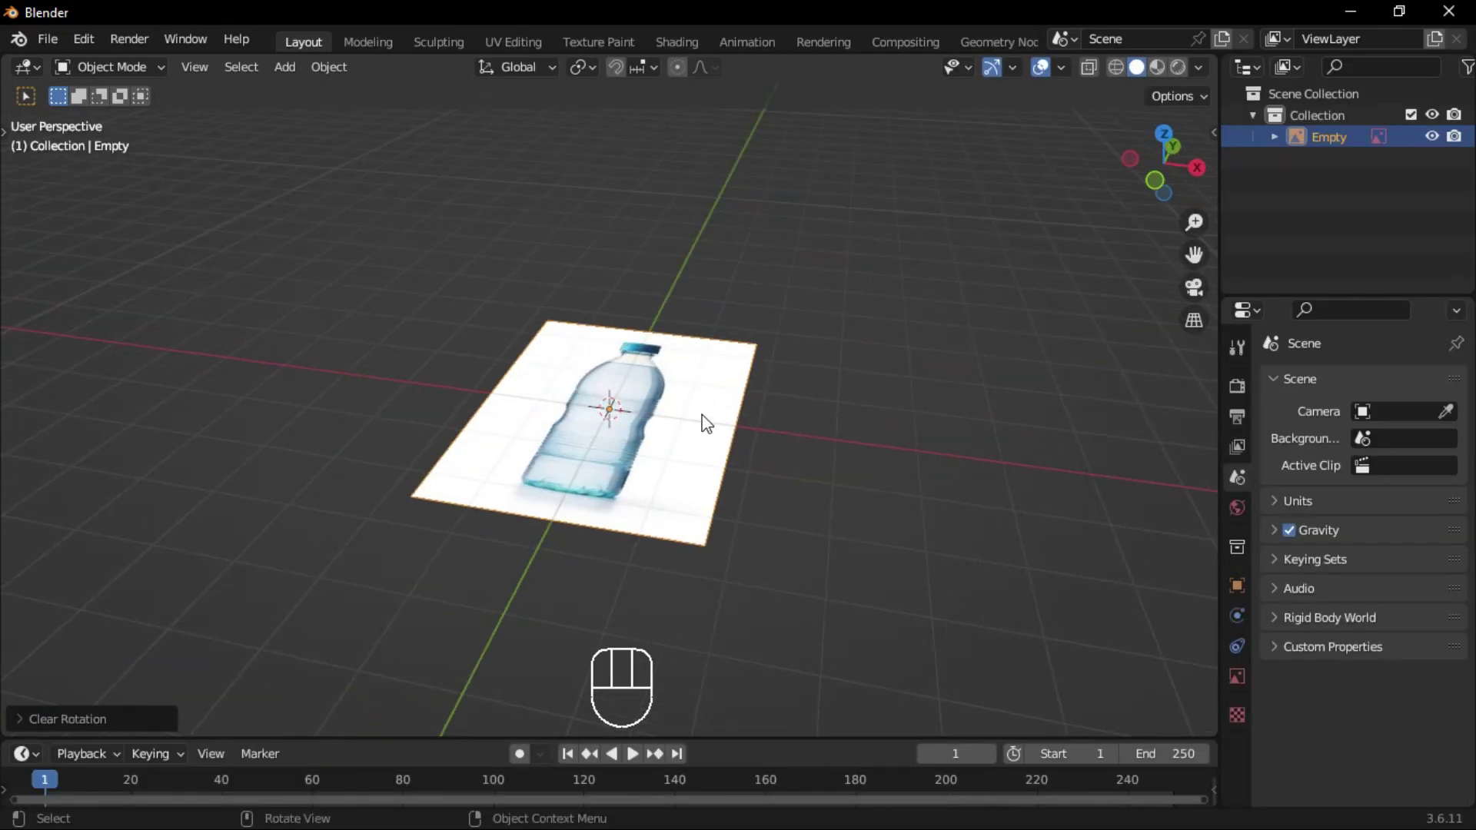
- Stand the bottle reference image upright with a 90° rotation on X
key("r")
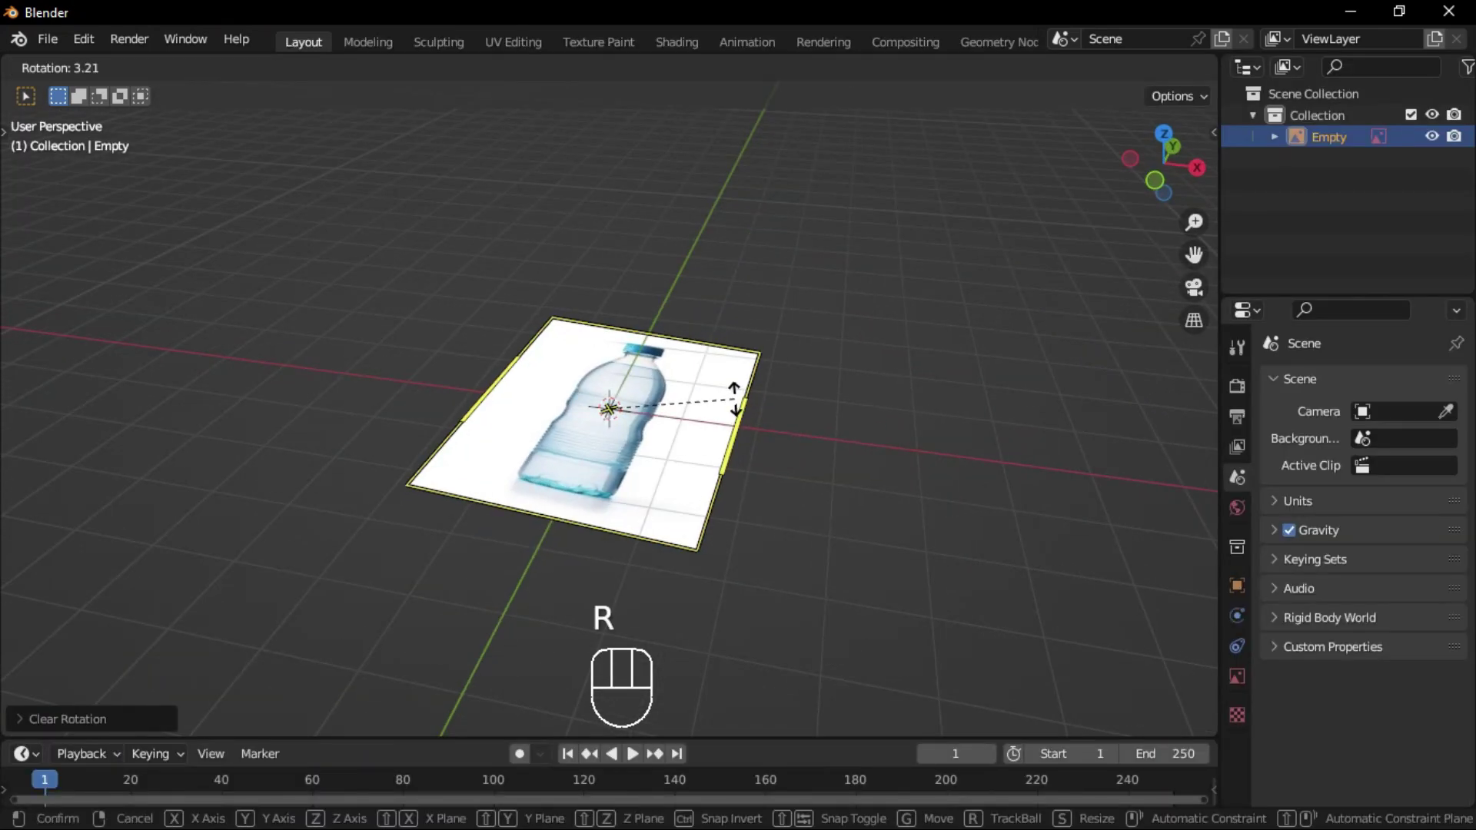
key("x")
key("KP_9")
key("KP_0")
key("Return")
- Frame the bottle reference in the front orthographic view
mouse_move(580, 442)
middle_mouse_down("alt")
mouse_move(798, 342)
mouse_move(692, 385)
mouse_move(669, 378)
middle_mouse_up("alt")
mouse_move(669, 379)
middle_mouse_down("ctrl")
mouse_move(641, 371)
mouse_move(608, 407)
middle_mouse_up("ctrl")
key("shift+a")
- Add a cube at the scene centre and shrink it in Edit Mode
left_click(732, 430)
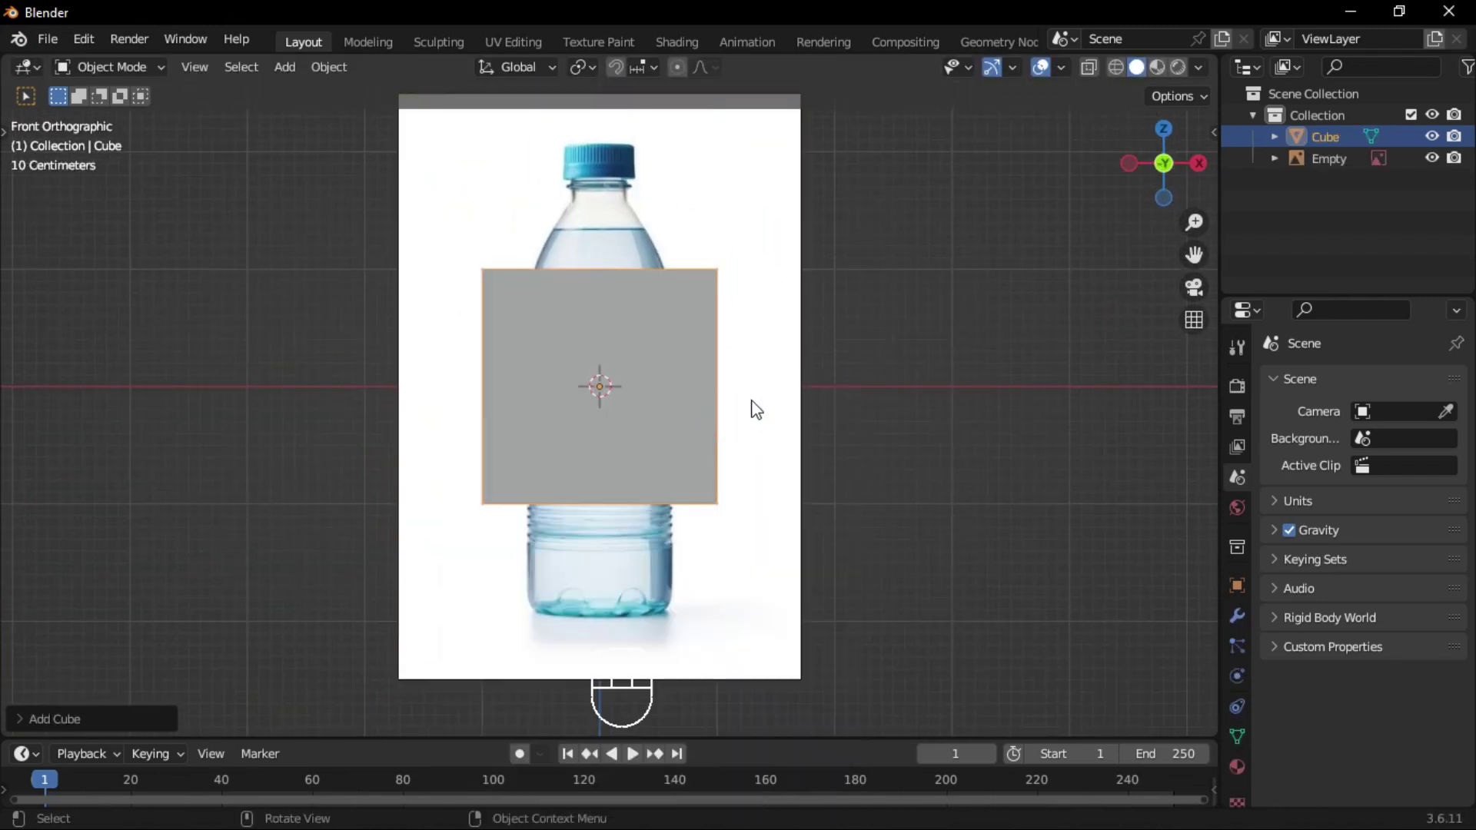
middle_click_drag(656, 429, 685, 412, "ctrl")
key("Tab")
key("Tab")
key("ctrl+z")
key("s")
left_click(628, 358)
- Move the cube down to the bottle base and merge its vertices at centre
key("g")
key("z")
left_click(653, 673)
scroll(459, 682, "up", 2)
scroll(459, 682, "up", 2)
middle_click(610, 520, "alt")
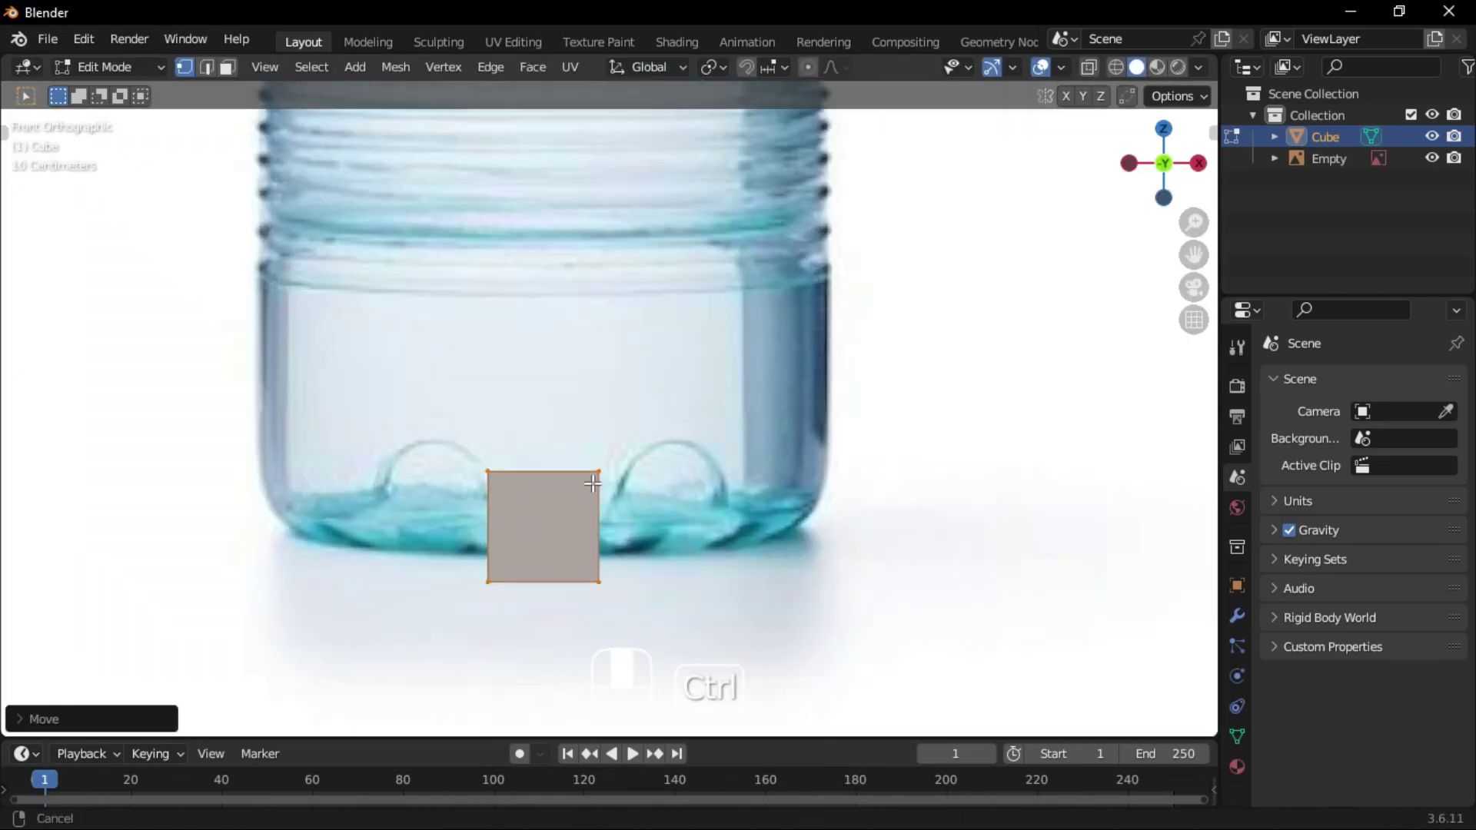
scroll(567, 538, "up", 2)
key("m")
left_click(512, 511)
middle_click_drag(511, 512, 547, 504, "ctrl")
key("g")
key("z")
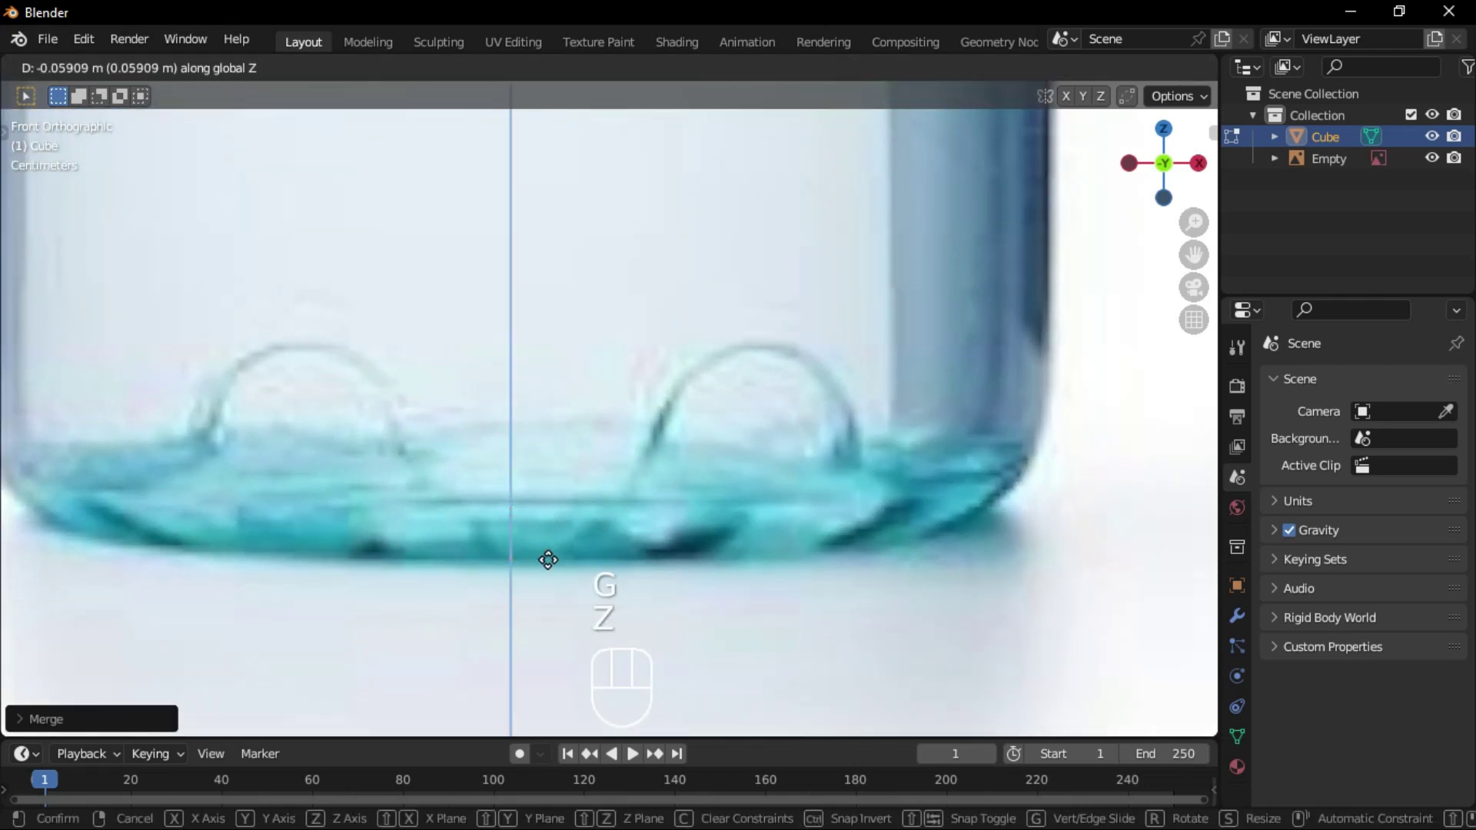
- Extrude vertices along the bottle's base curve out to the bottom corner
key("e")
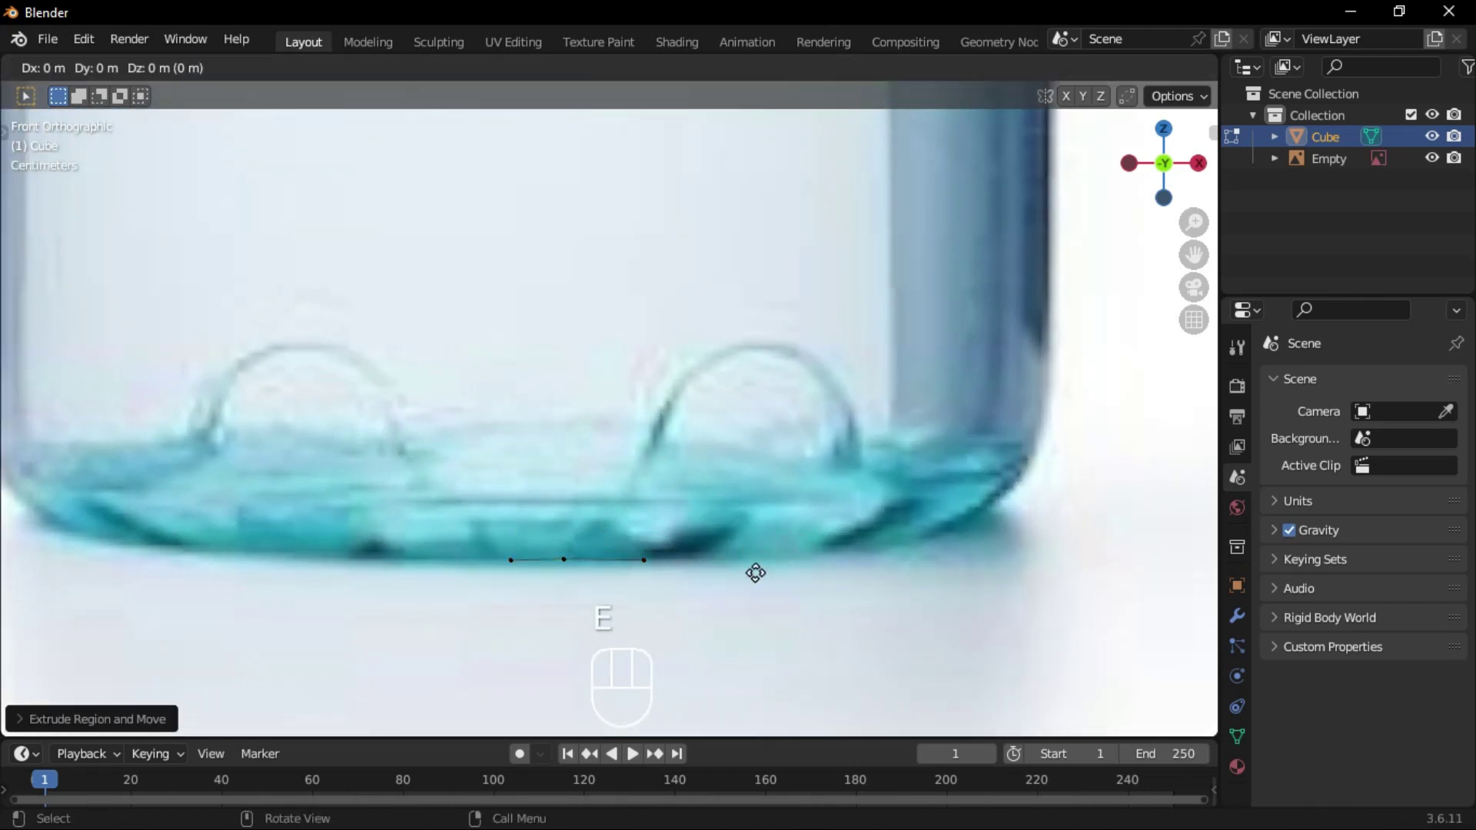
left_click(799, 561)
key("e")
middle_click_drag(827, 586, 740, 618, "shift")
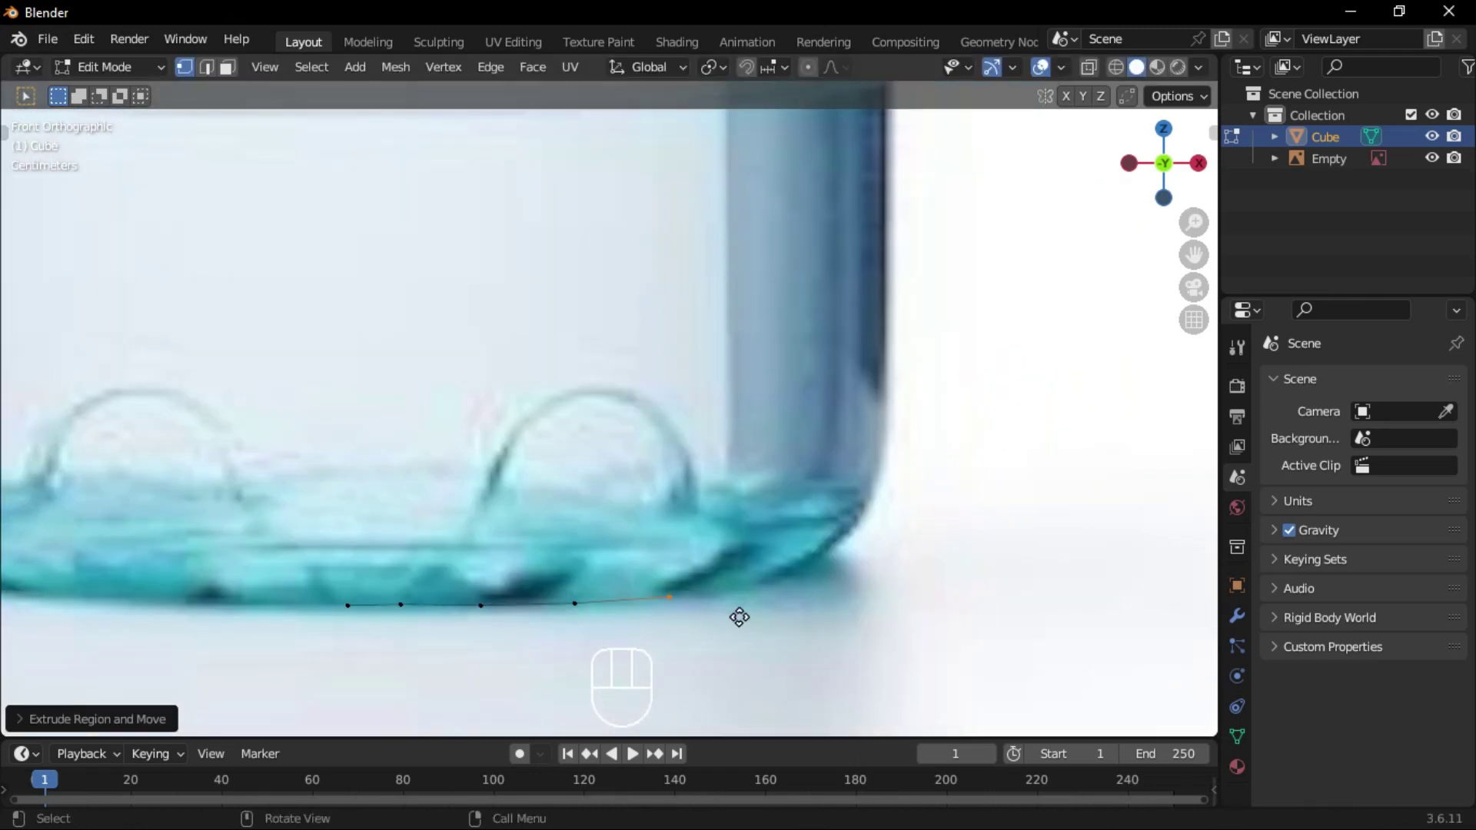
left_click(838, 601)
middle_click_drag(837, 600, 652, 640, "shift")
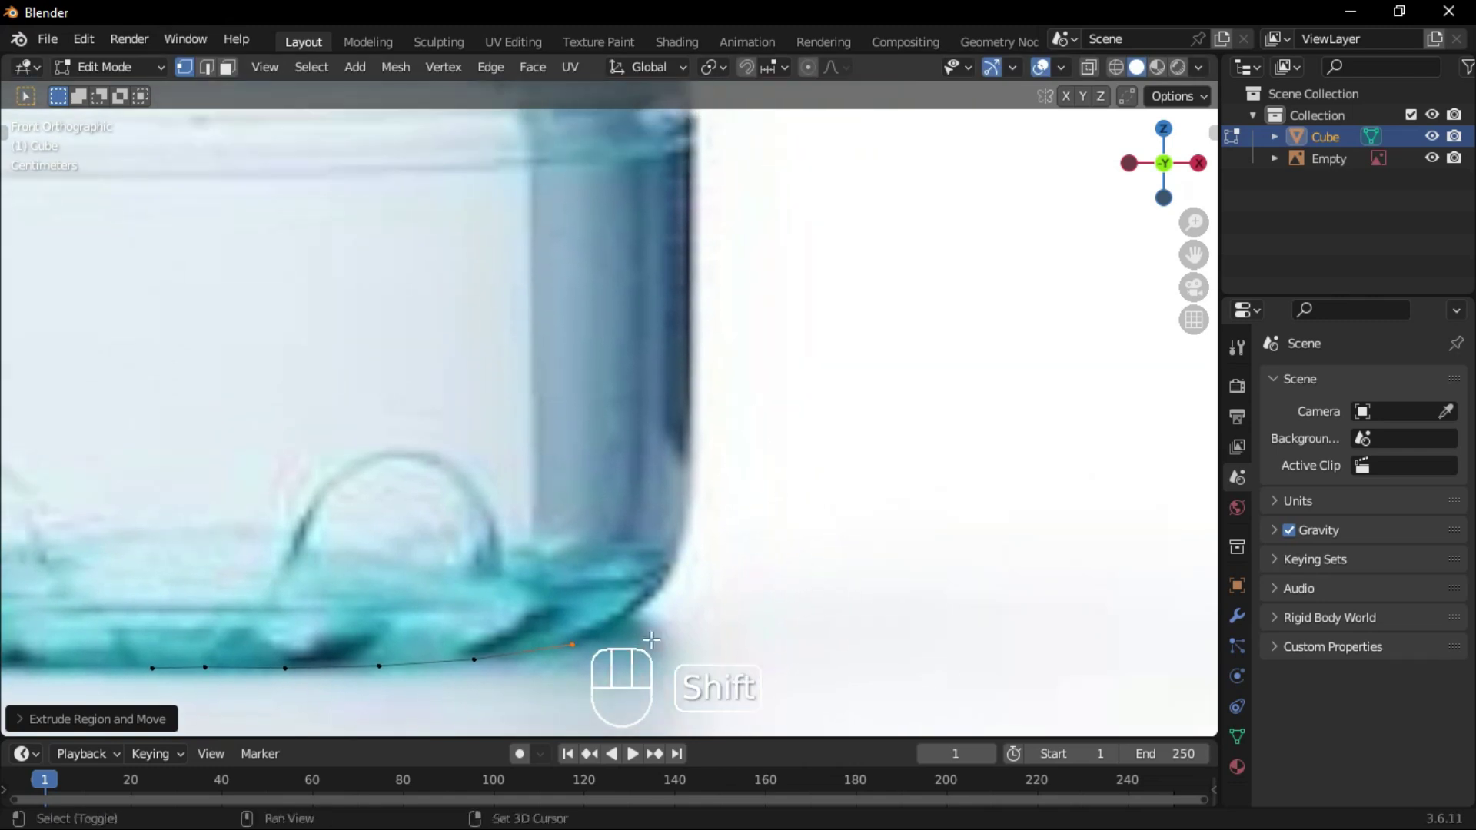
left_click(778, 483)
middle_click_drag(779, 482, 792, 621, "shift")
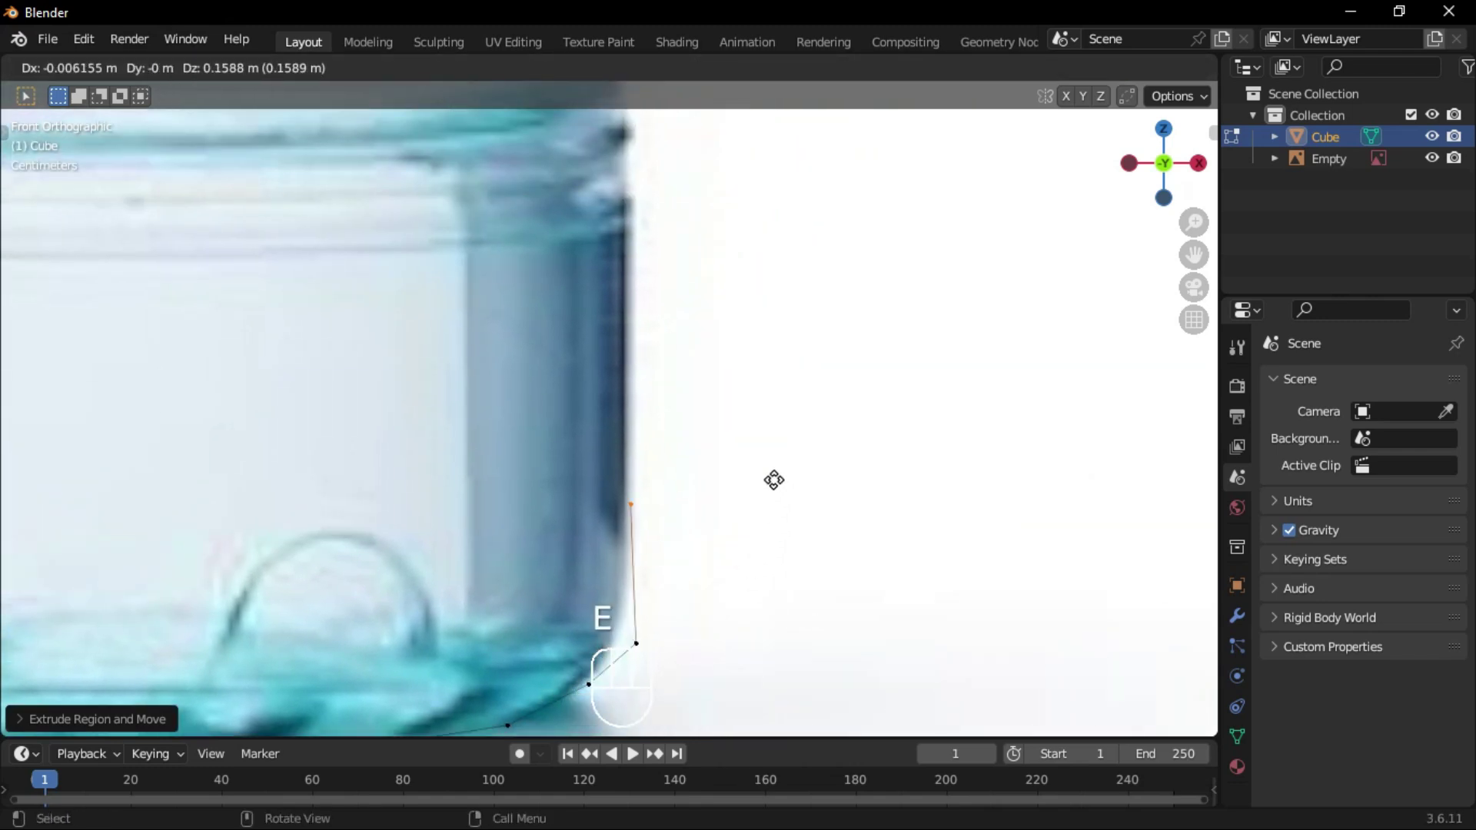
left_click(774, 480)
middle_click_drag(774, 481, 670, 588, "shift")
left_click(640, 451)
middle_click_drag(640, 451, 612, 501, "shift")
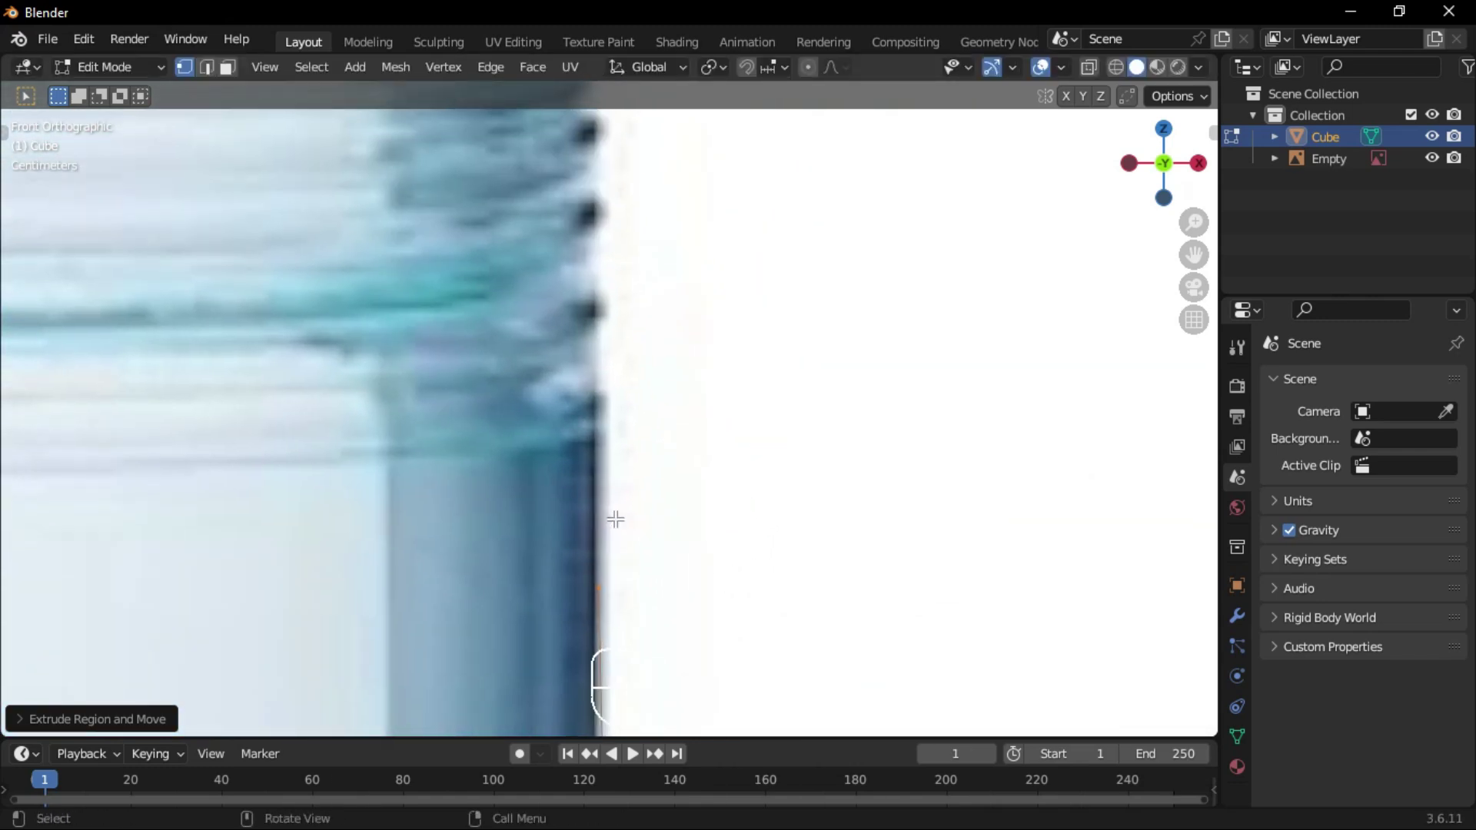
- Extrude vertices up the bottle's lower side edge
key("e")
left_click(642, 247)
middle_click_drag(642, 246, 629, 406, "shift")
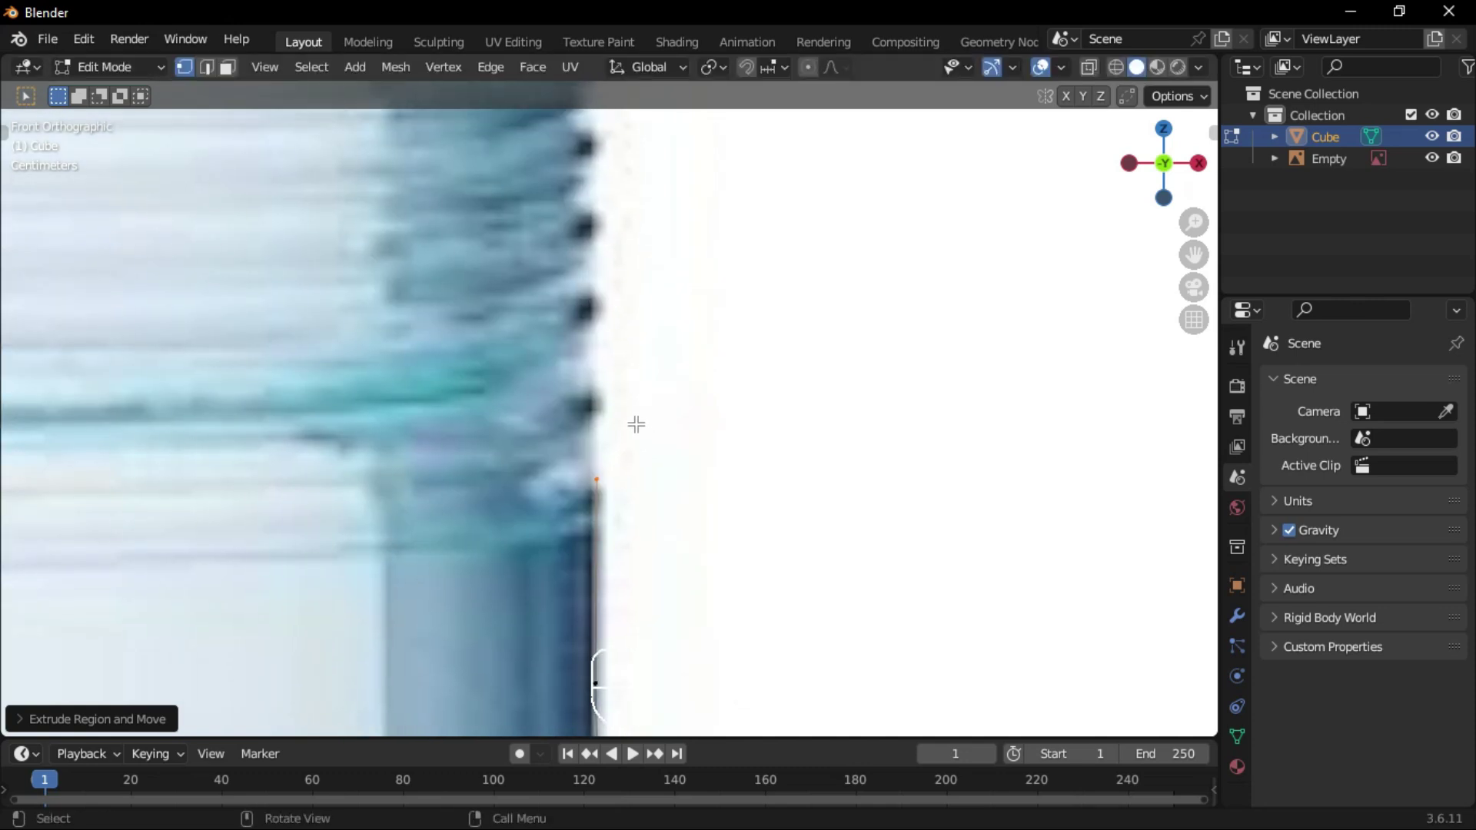
key("g")
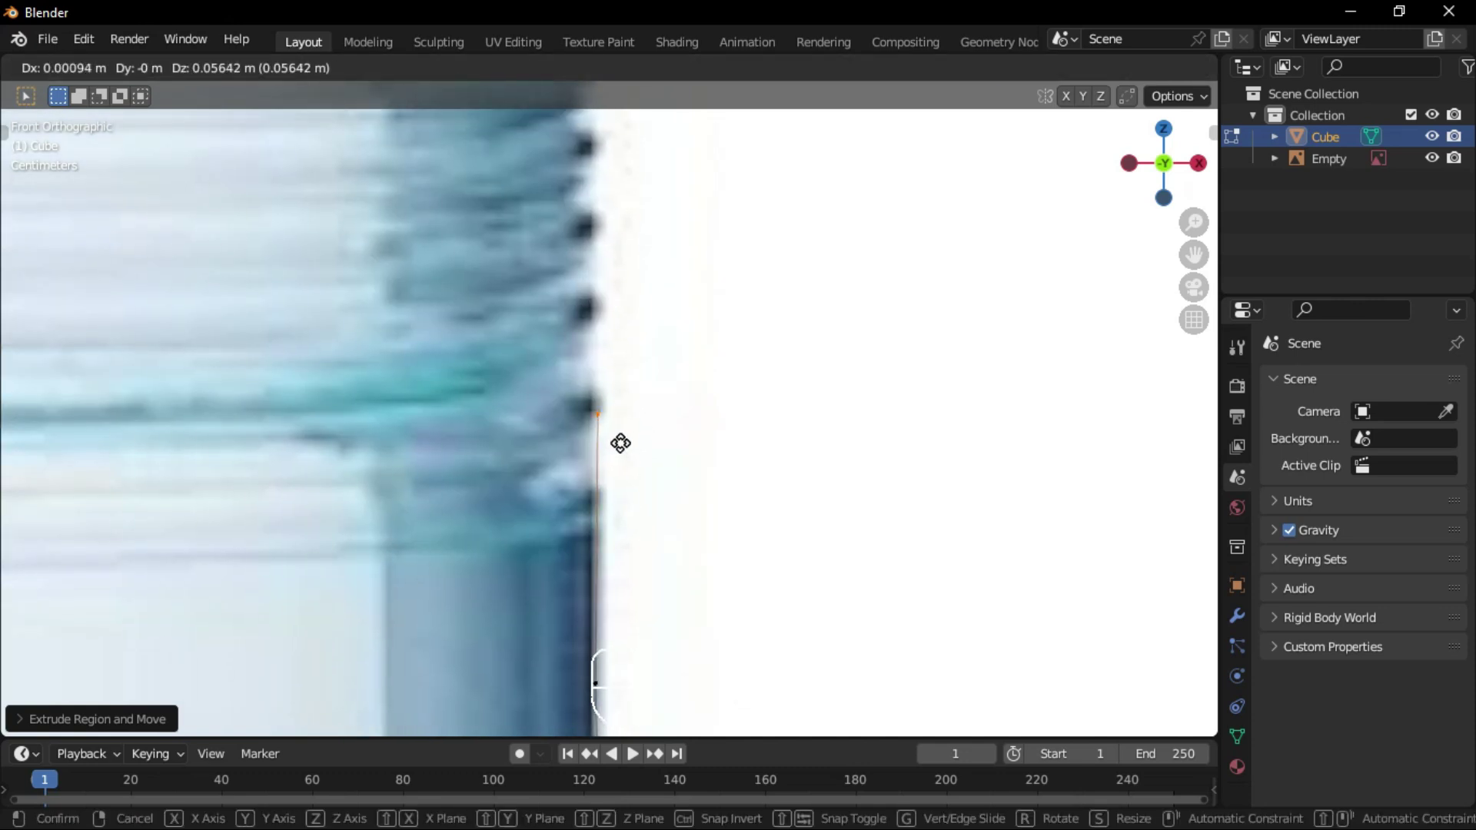
left_click(635, 435)
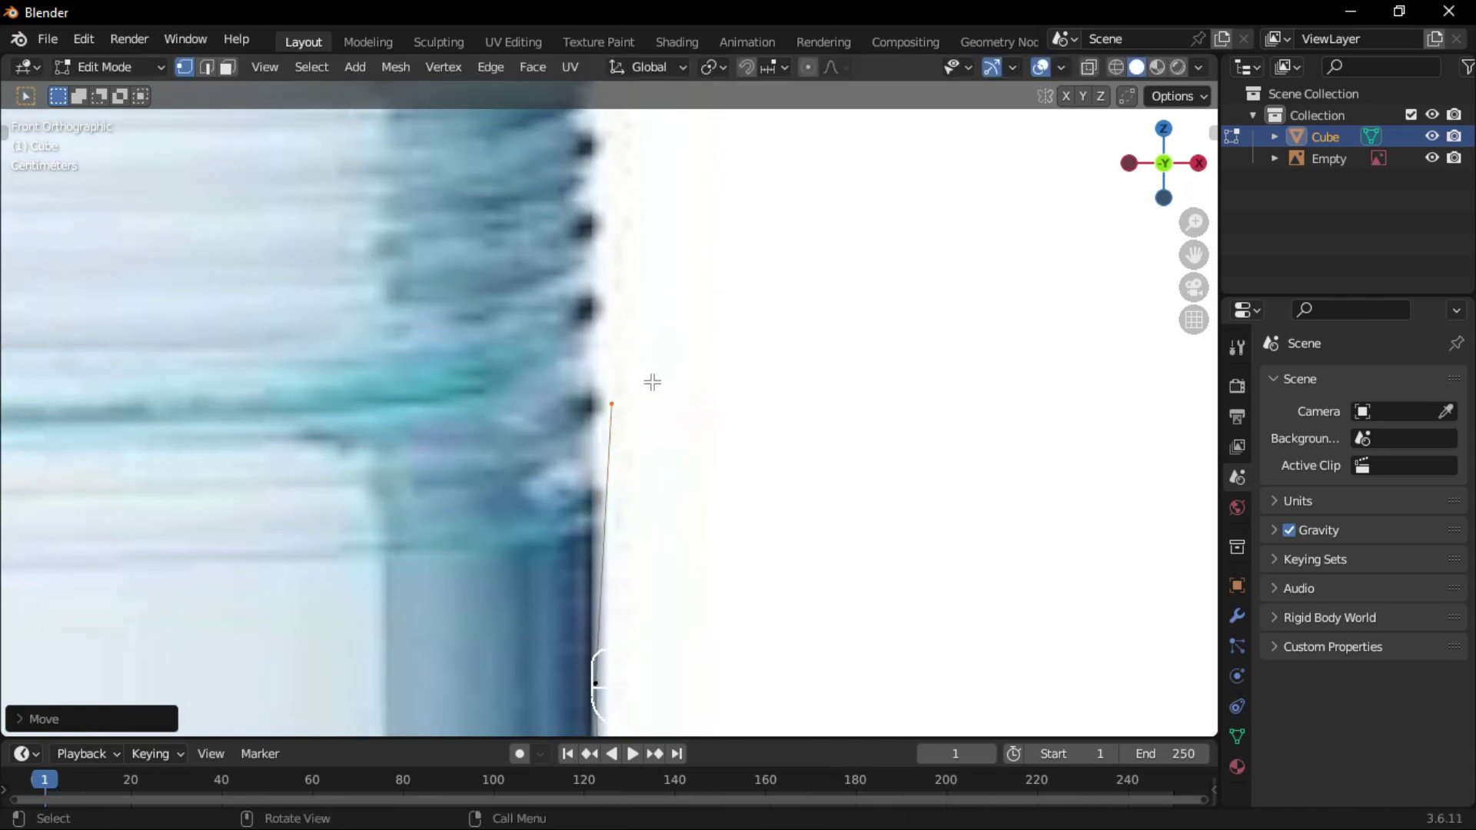
key("e")
middle_click_drag(653, 412, 657, 496, "shift")
left_click(658, 402)
left_click(664, 408)
left_click(656, 416)
middle_click_drag(656, 432, 669, 495, "shift")
- Extrude Z-constrained points up the ridged section of the bottle
key("e")
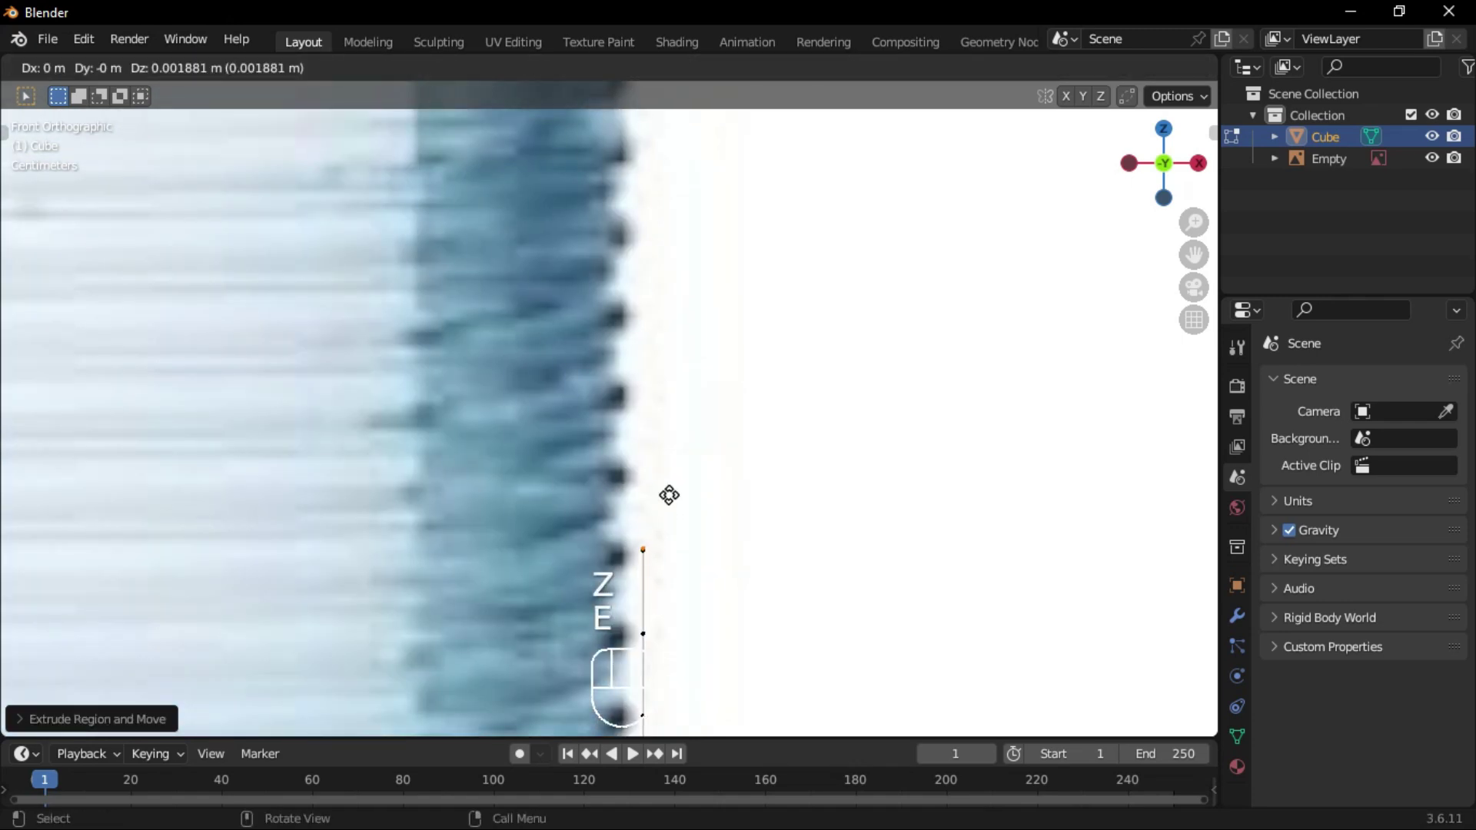
mouse_move(663, 420)
middle_mouse_down("shift")
mouse_move(671, 504)
mouse_move(670, 373)
mouse_move(696, 484)
middle_mouse_up("shift")
key("e")
left_click(669, 402)
left_click(689, 405)
key("e")
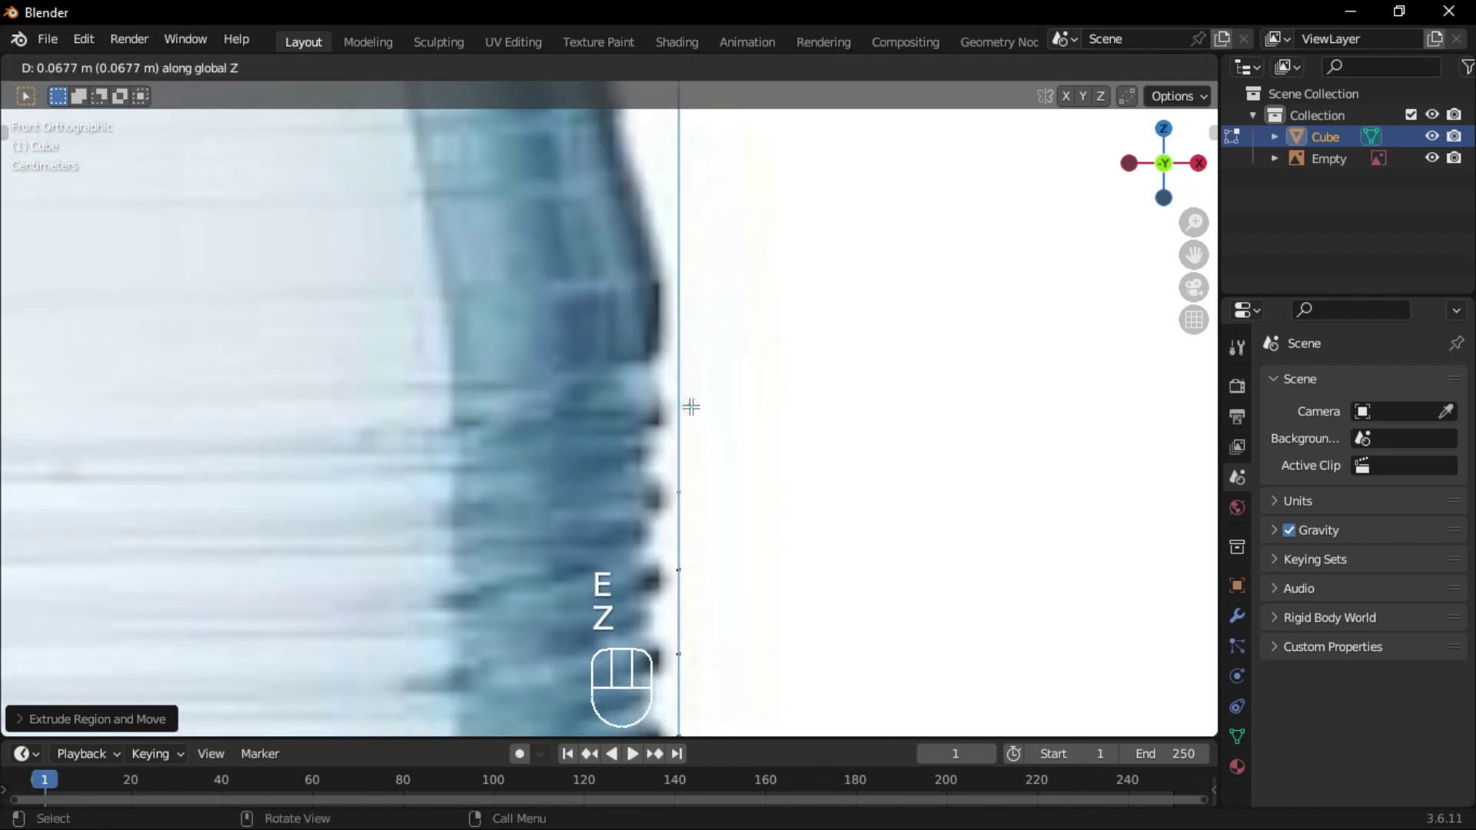
key("e")
key("z")
middle_click_drag(690, 405, 698, 429, "shift")
key("e")
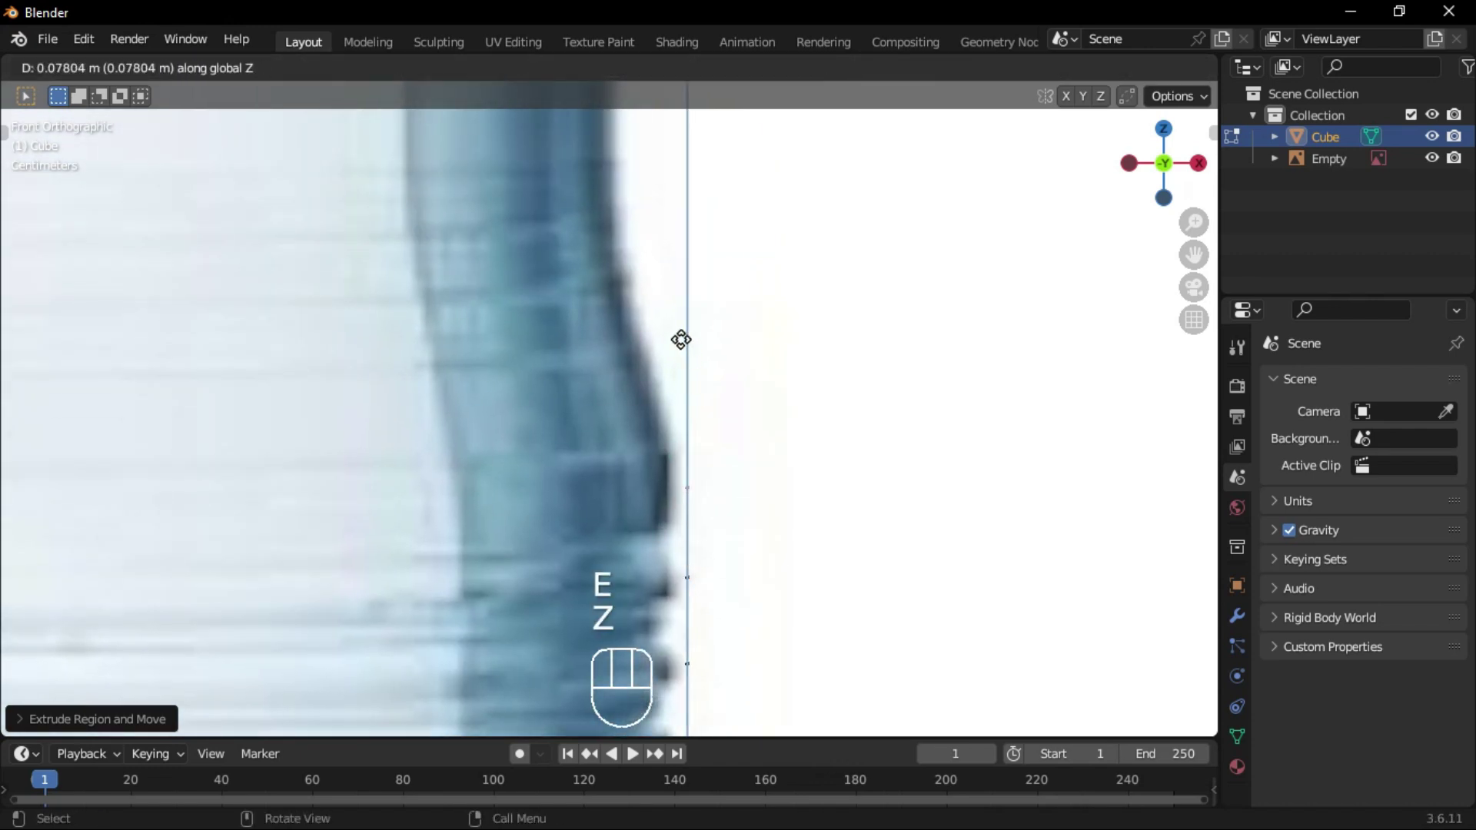
left_click(680, 336)
mouse_move(680, 337)
middle_mouse_down("shift")
mouse_move(765, 550)
mouse_move(743, 544)
mouse_move(665, 627)
mouse_move(587, 606)
middle_mouse_up("shift")
- Extrude points along the shoulder curve toward the neck
key("e")
left_click(785, 504)
key("e")
key("z")
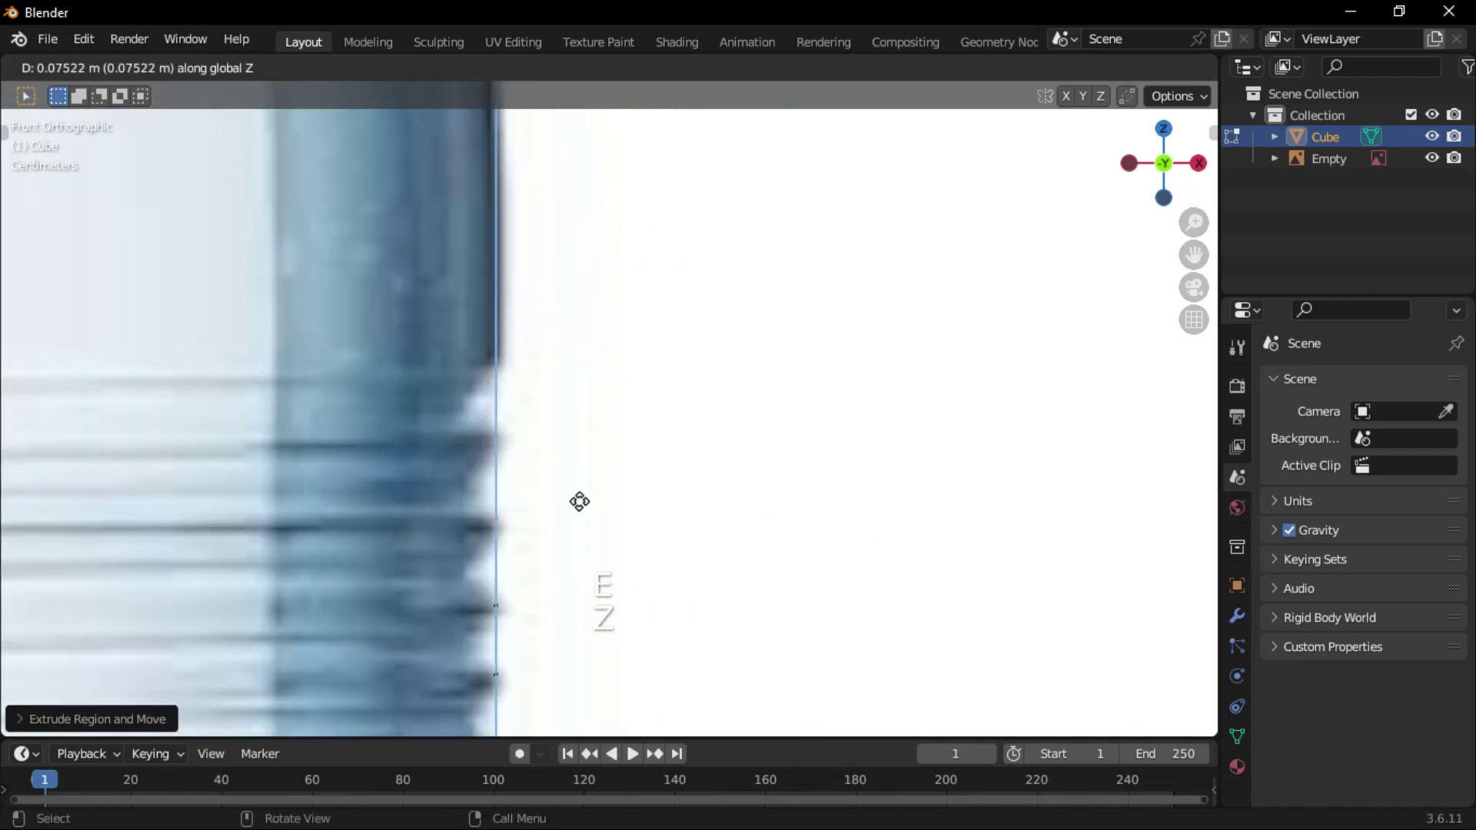
left_click(570, 497)
key("e")
key("z")
left_click(542, 508)
key("e")
left_click(504, 409)
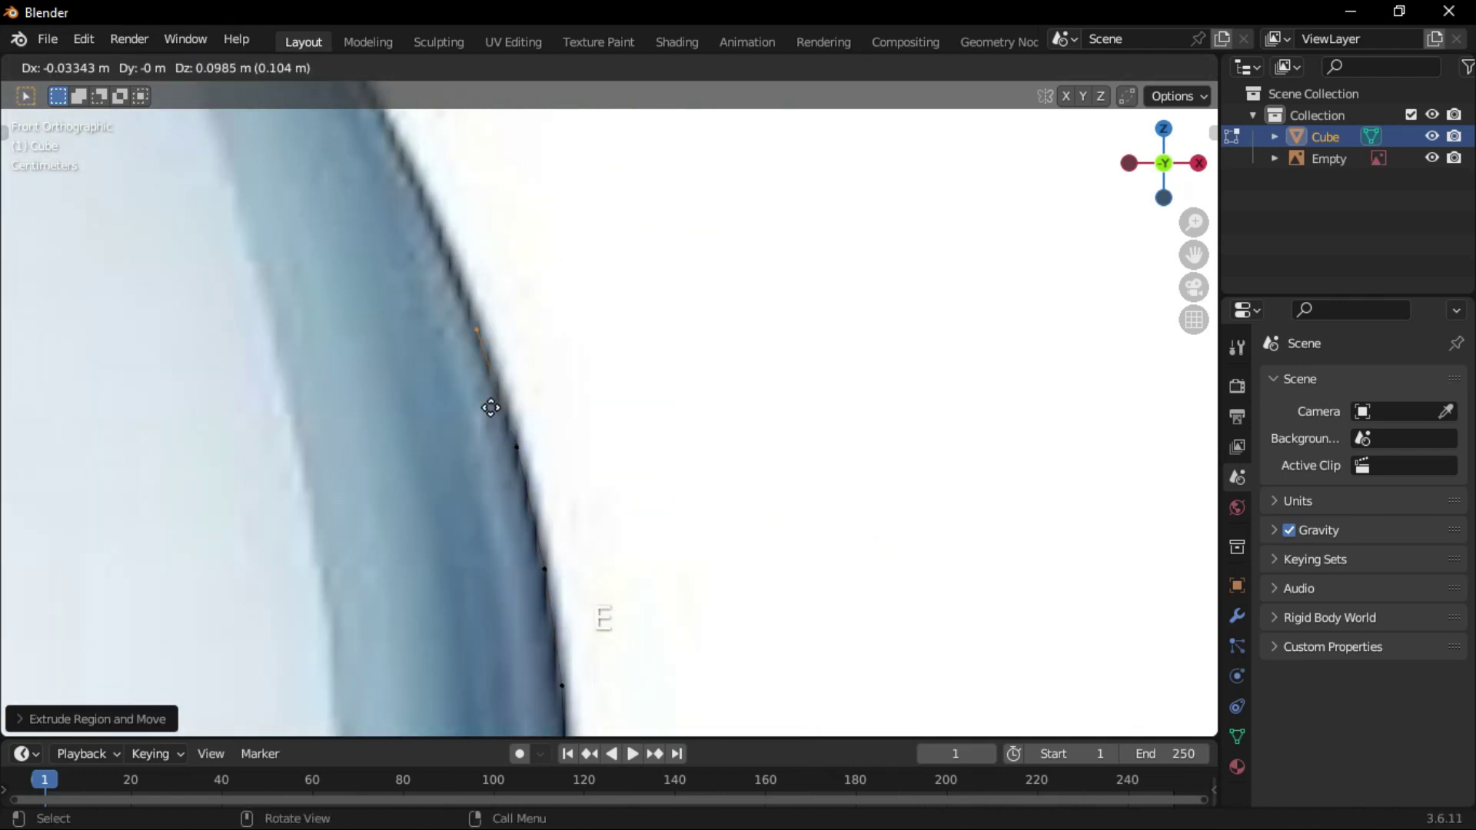
mouse_move(505, 409)
middle_mouse_down("shift")
mouse_move(469, 319)
mouse_move(504, 601)
middle_mouse_up("shift")
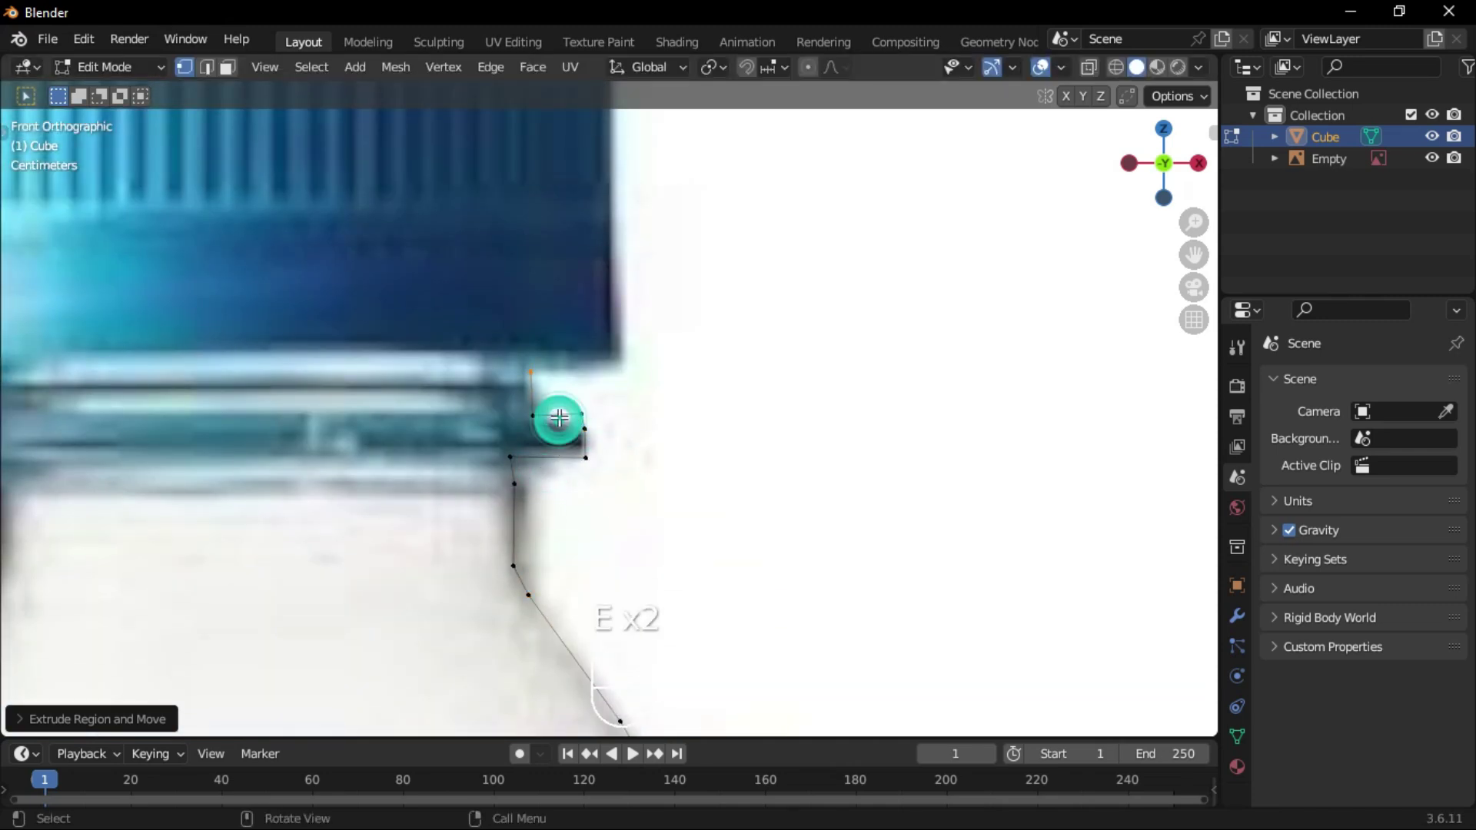
- Extrude points up the neck to just beneath the cap
key("e")
mouse_move(559, 425)
middle_mouse_down("shift")
mouse_move(552, 513)
mouse_move(570, 569)
middle_mouse_up("shift")
left_click(627, 523)
key("e")
left_click(567, 242)
- Set the cap vertex heights on Z and extrude inward across the cap top
key("g")
key("z")
left_click(562, 347)
middle_click_drag(557, 340, 617, 348, "shift")
key("g")
key("z")
left_click(610, 350)
key("e")
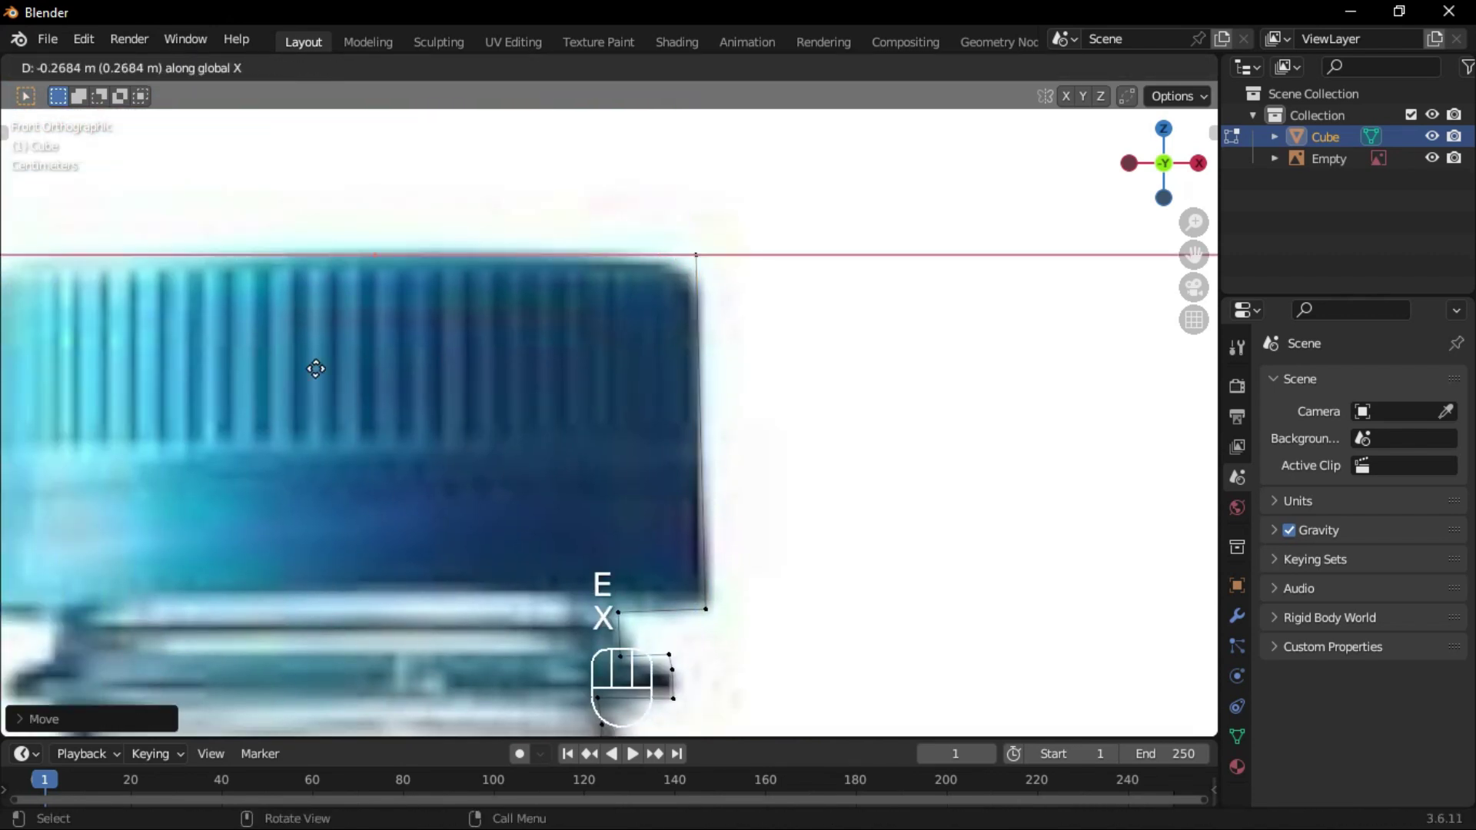
left_click(293, 364)
scroll(616, 346, "down", 5)
scroll(556, 231, "up", 5)
scroll(803, 419, "up", 2)
scroll(704, 527, "down", 3, "shift")
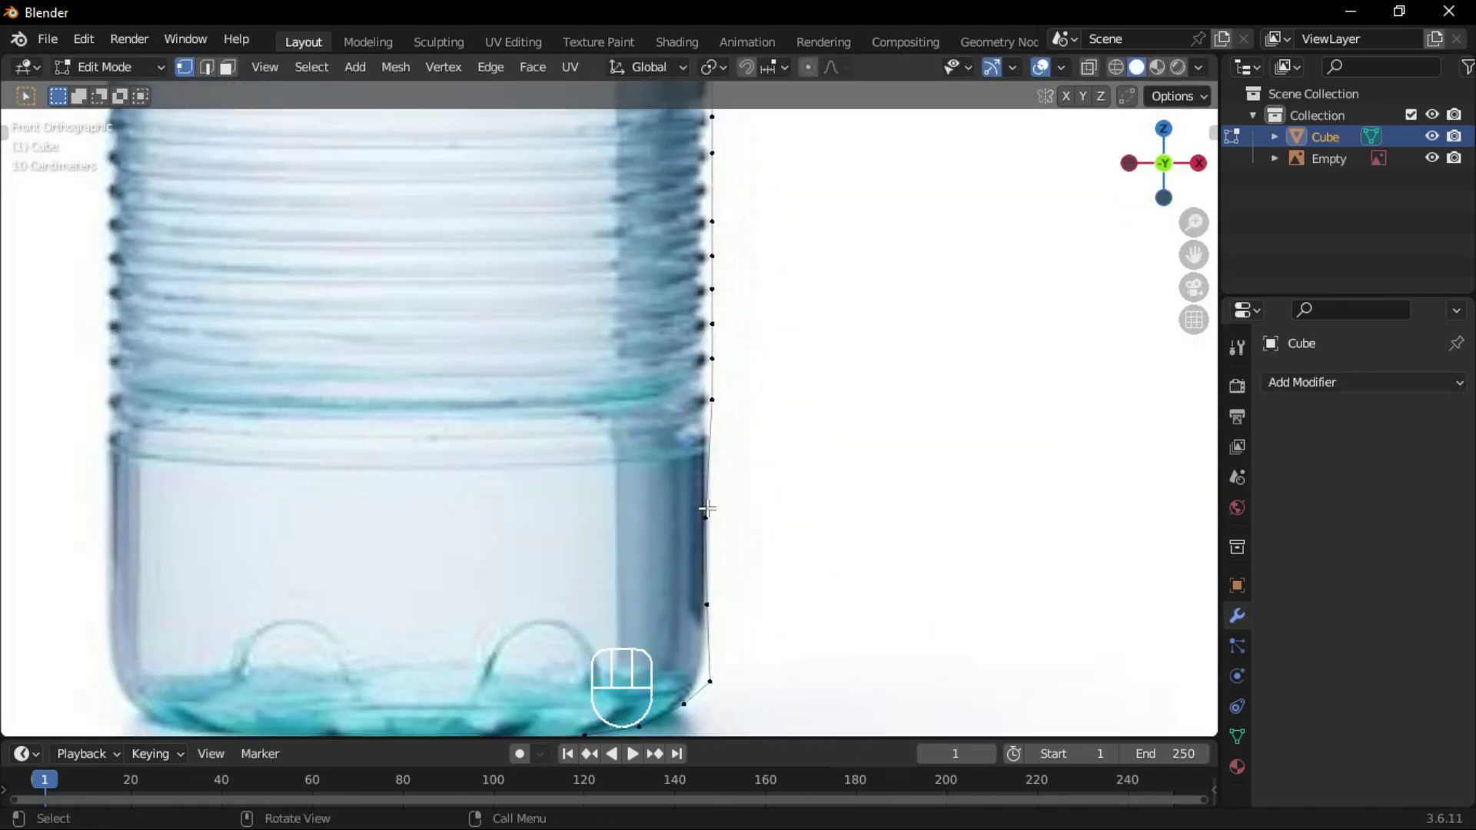
scroll(709, 616, "down", 2, "shift")
- Bevel the base corner vertex and add extra vertices along the ridges
key("ctrl+b")
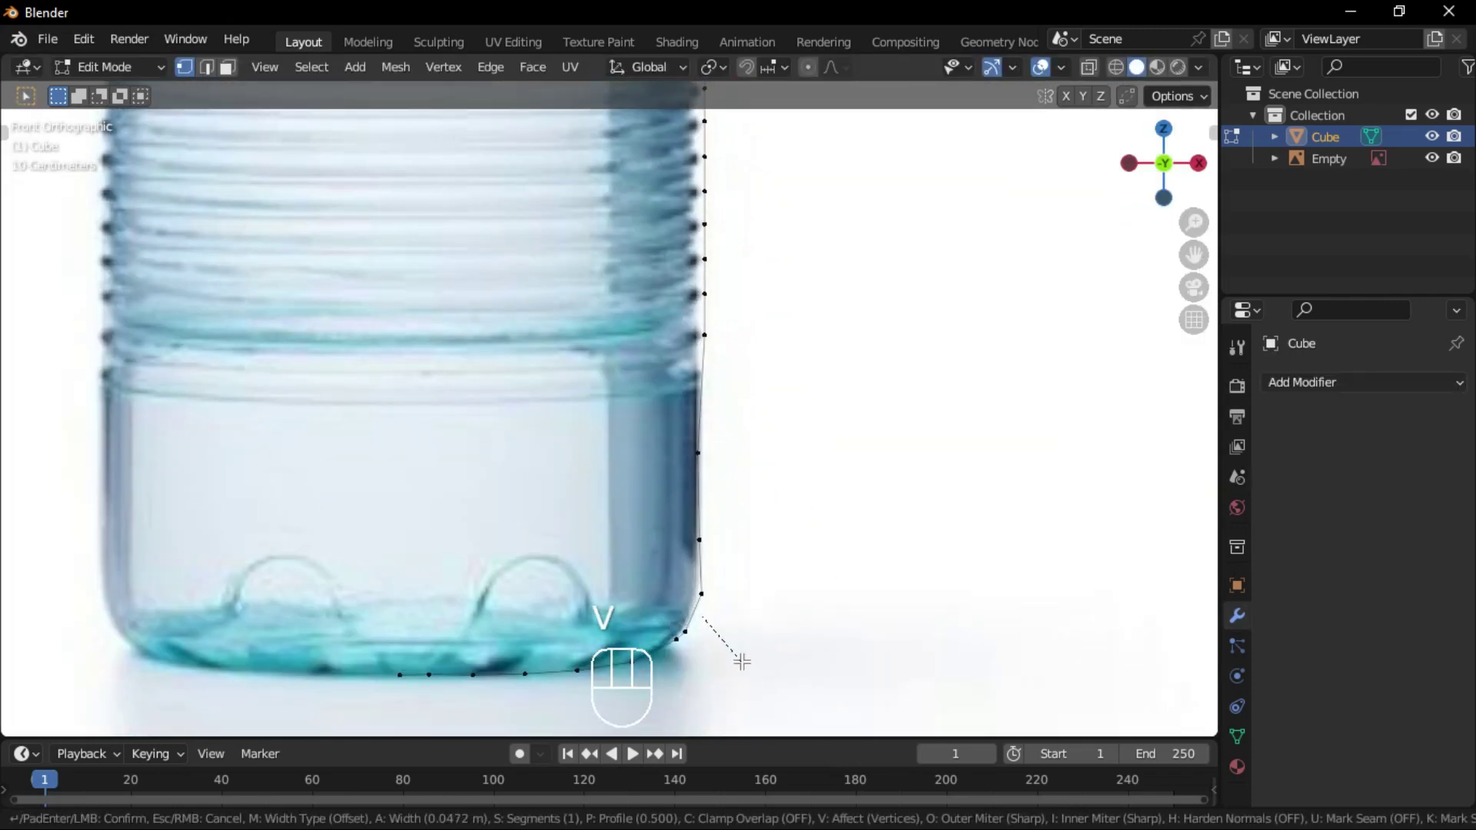
left_click(763, 638)
left_click(291, 414)
scroll(700, 495, "up", 3, "shift")
scroll(699, 495, "up", 3)
scroll(696, 456, "up", 2)
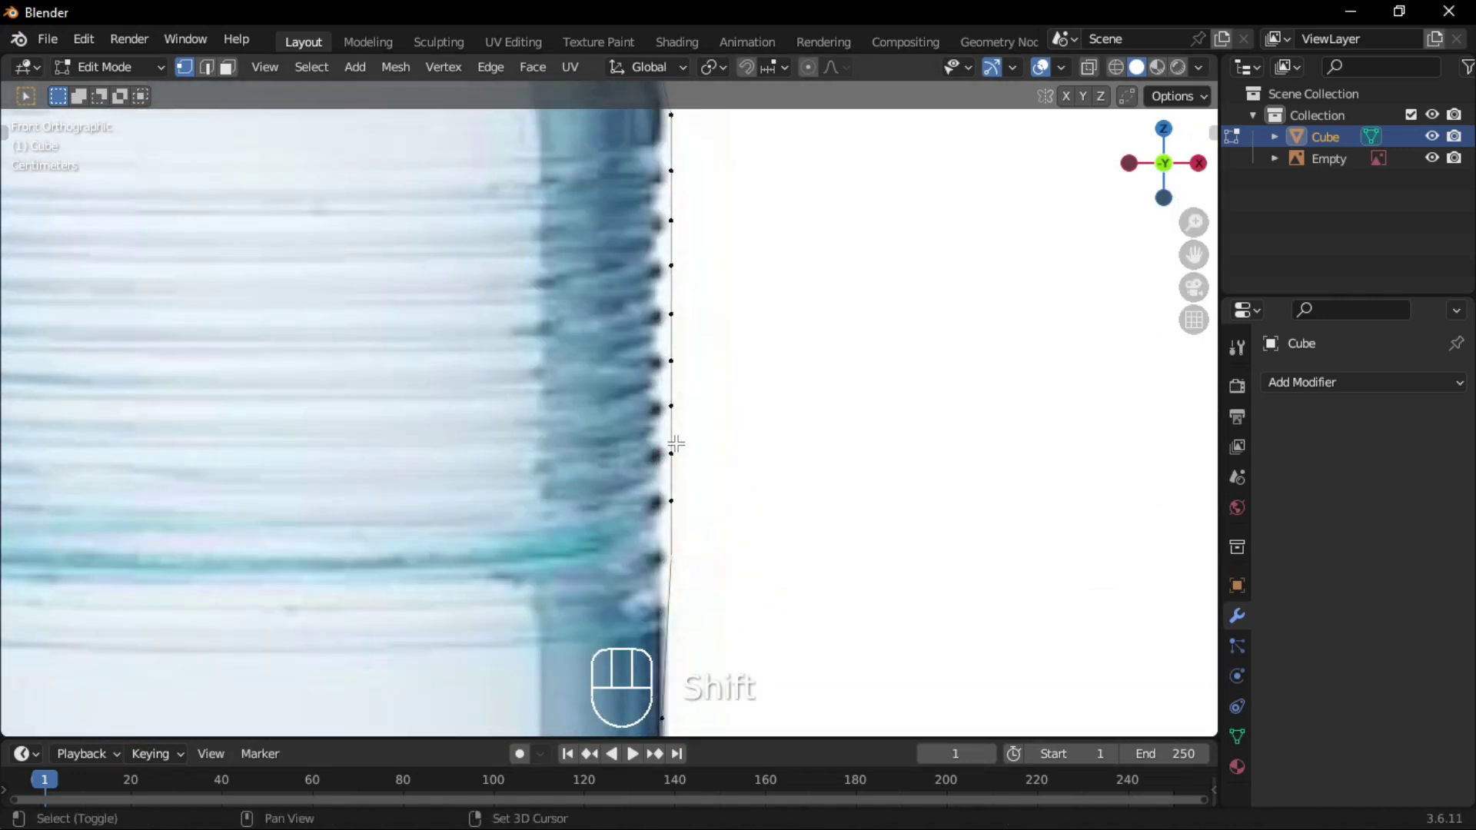
scroll(681, 553, "up", 2, "shift")
scroll(702, 364, "up", 2, "shift")
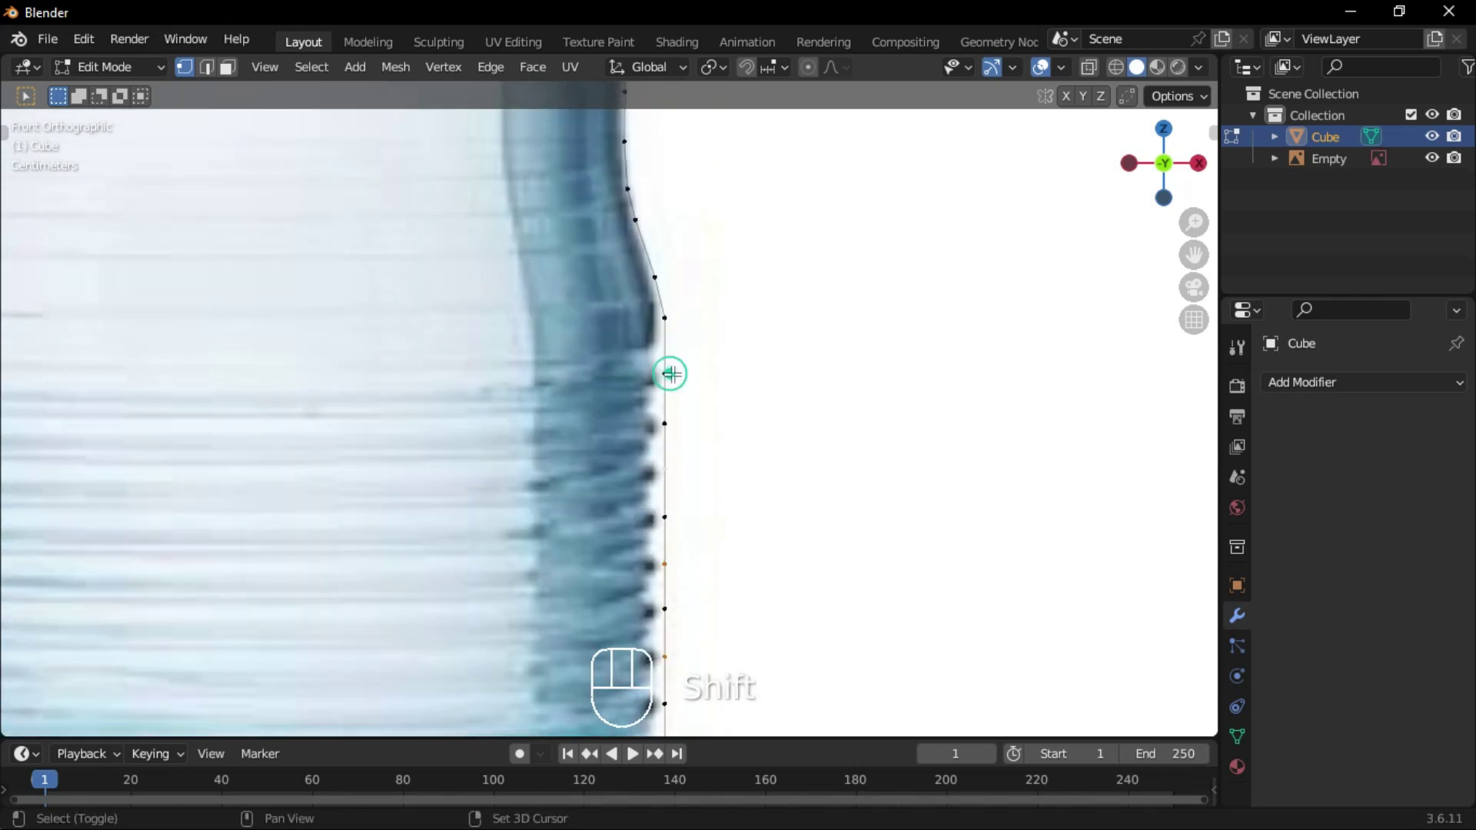
scroll(706, 427, "down", 1)
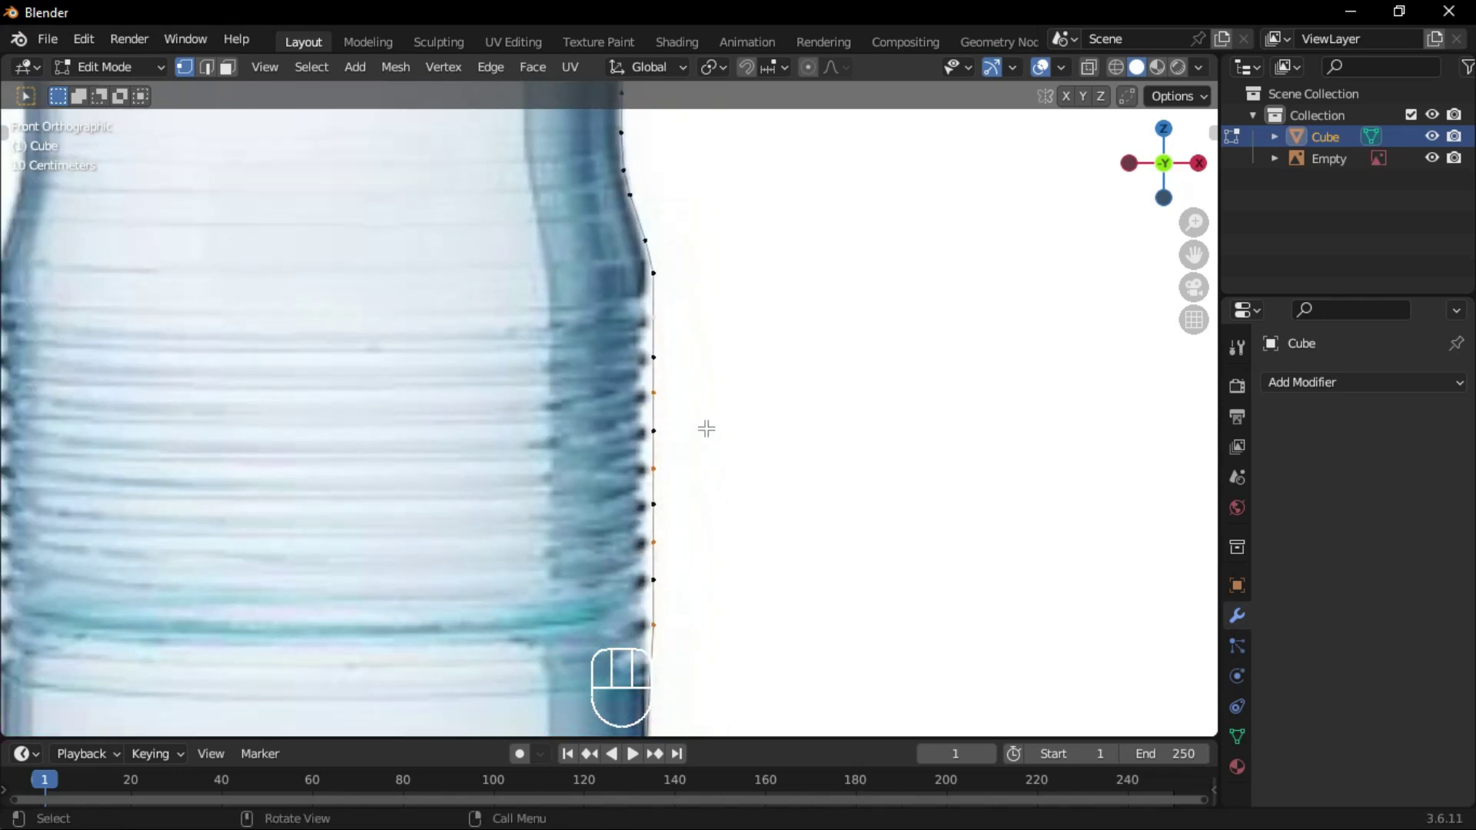
left_click(747, 425)
scroll(722, 432, "up", 1)
scroll(680, 313, "up", 1, "shift")
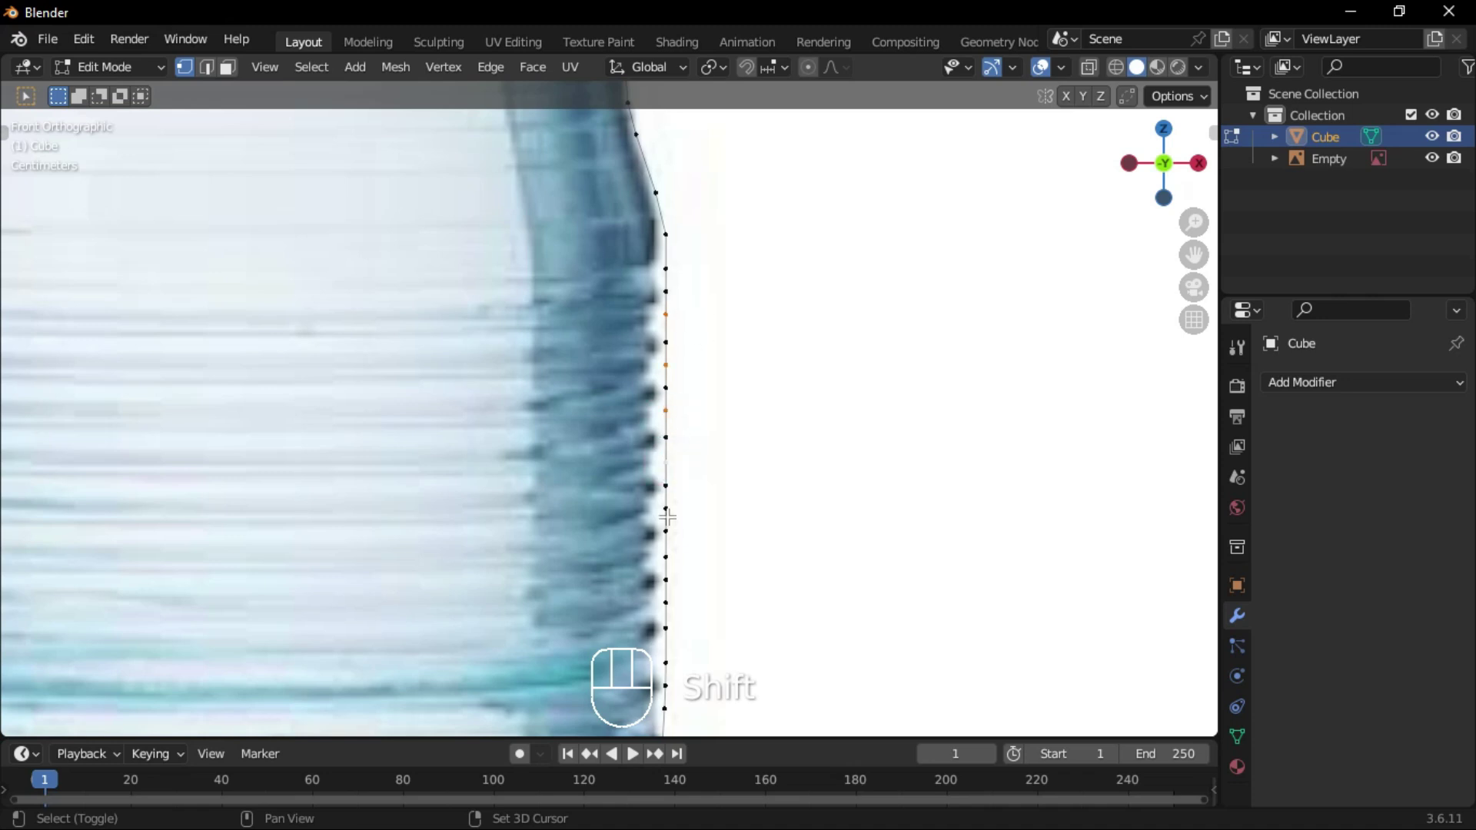
- Trial-move alternate ridge vertices sideways on X, undoing each attempt
middle_click_drag(718, 604, 695, 542, "shift")
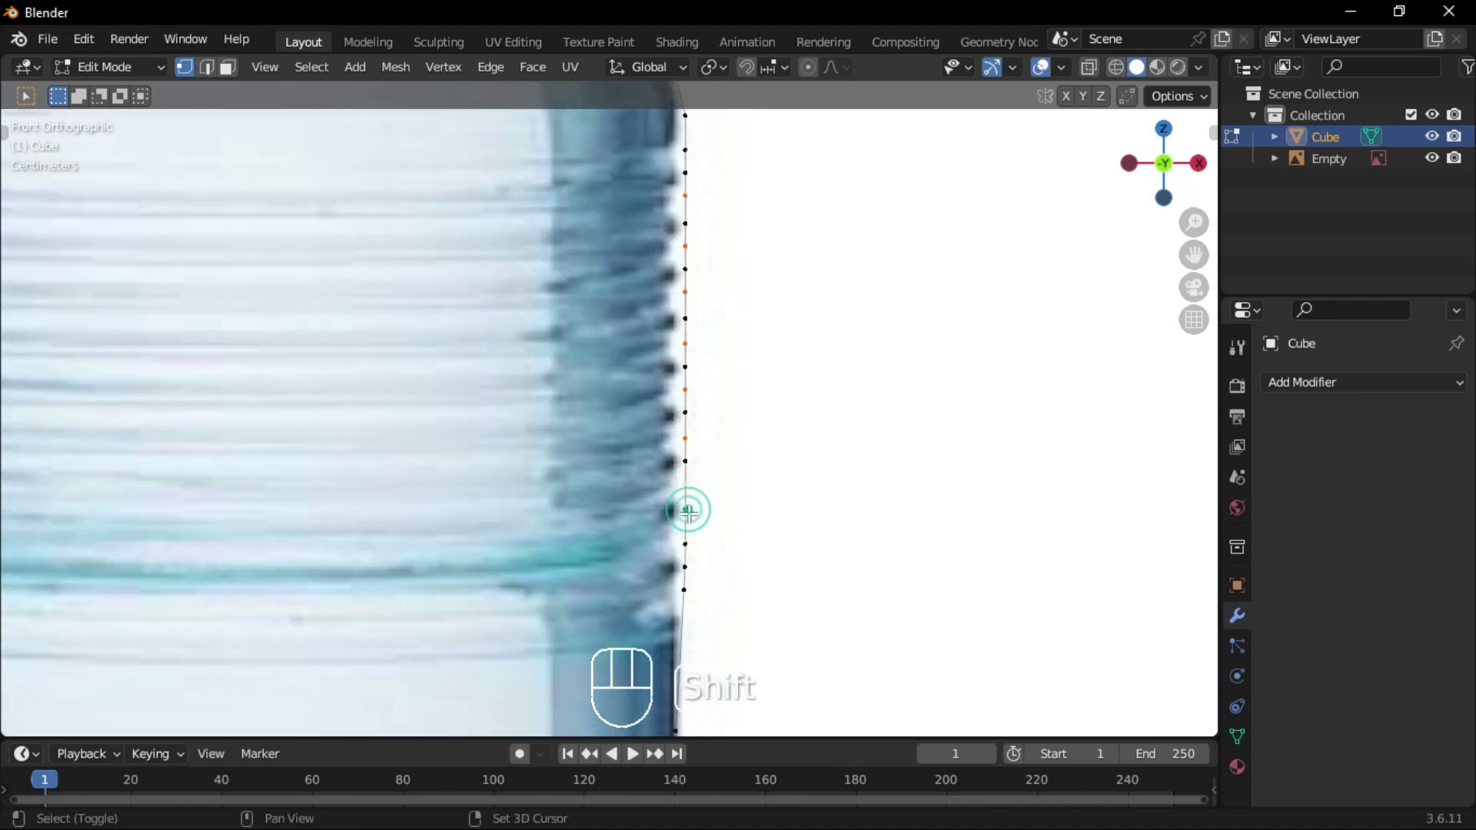
key("g")
key("z")
key("x")
key("ctrl+z")
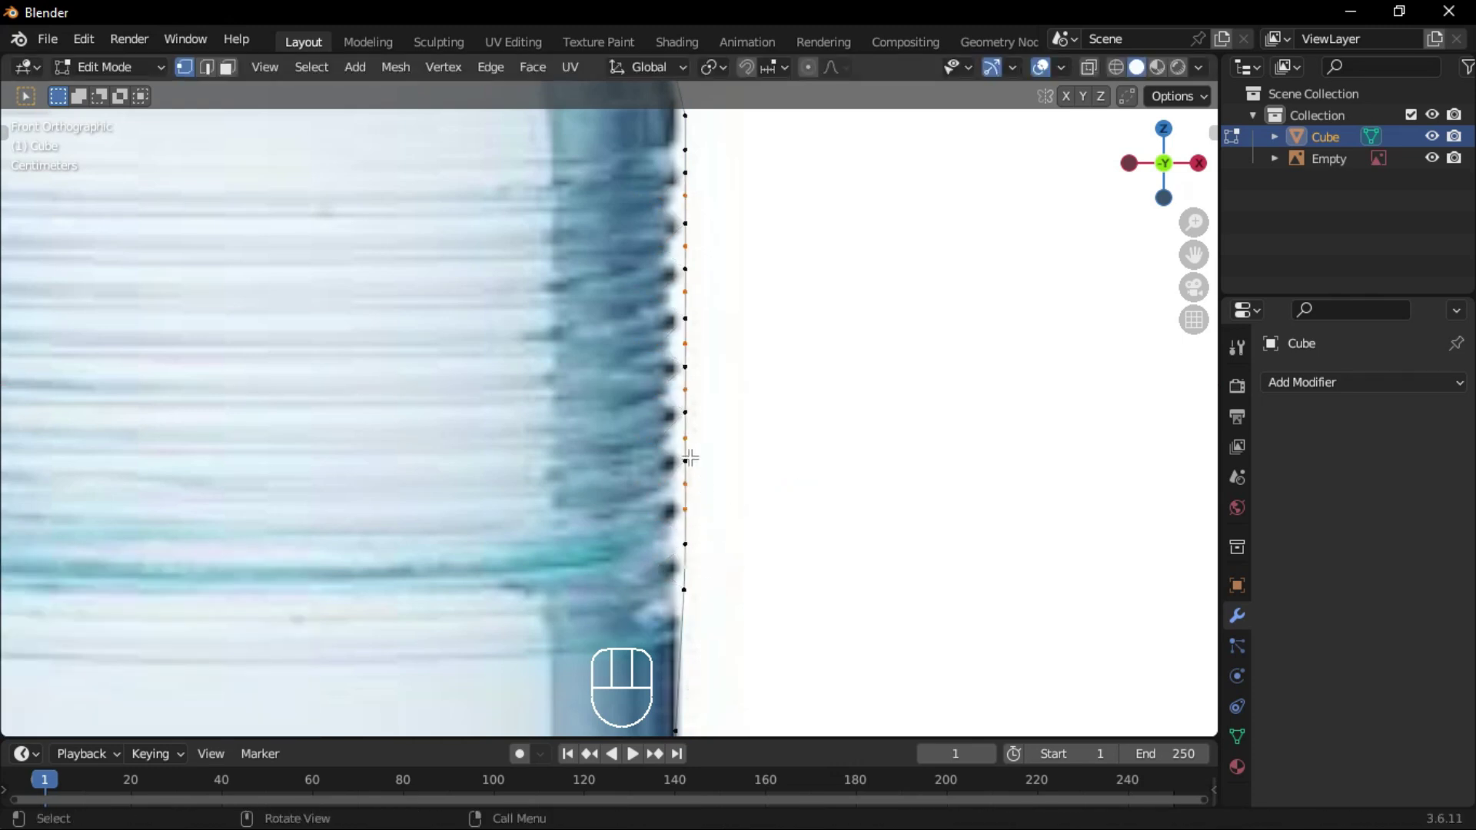
key("g")
key("x")
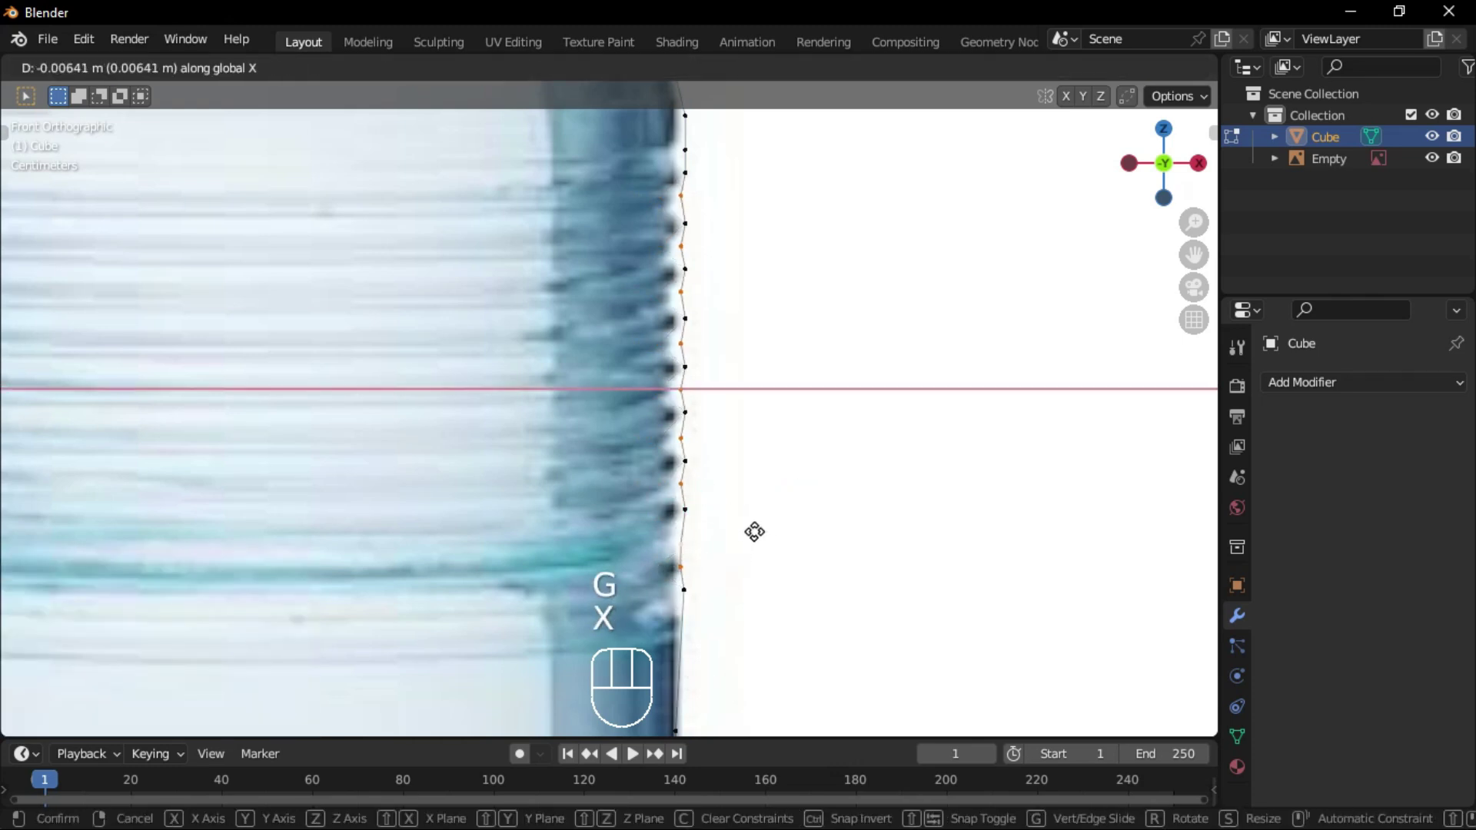
key("ctrl+z")
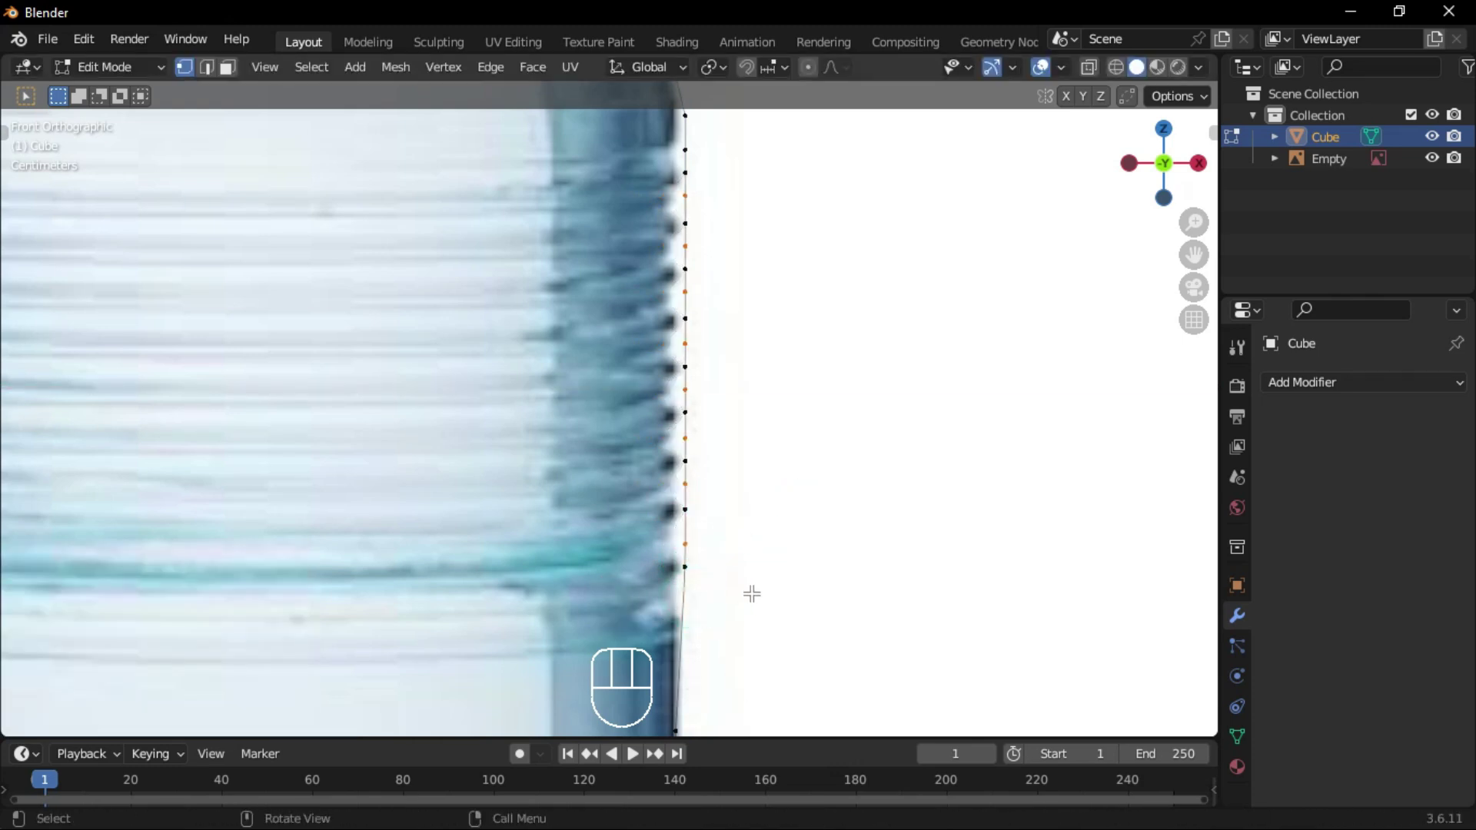
- Push alternate ridge vertices inward on X to form grooves
key("g")
key("x")
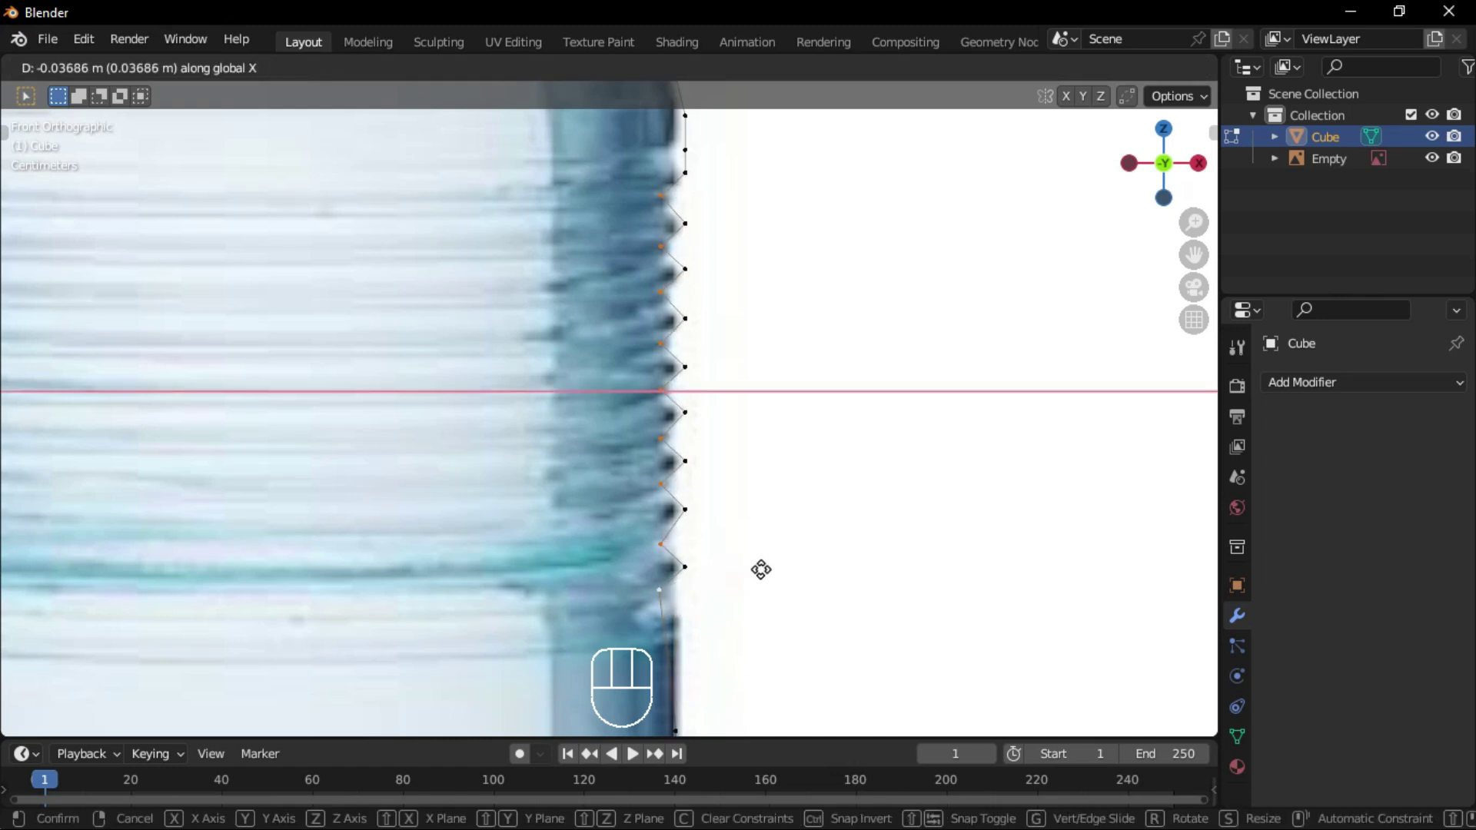
left_click(761, 569)
middle_click_drag(738, 572, 653, 543, "shift")
- Add a loop cut to the profile edge and reposition the new vertex
key("ctrl+r")
left_click(654, 543)
key("g")
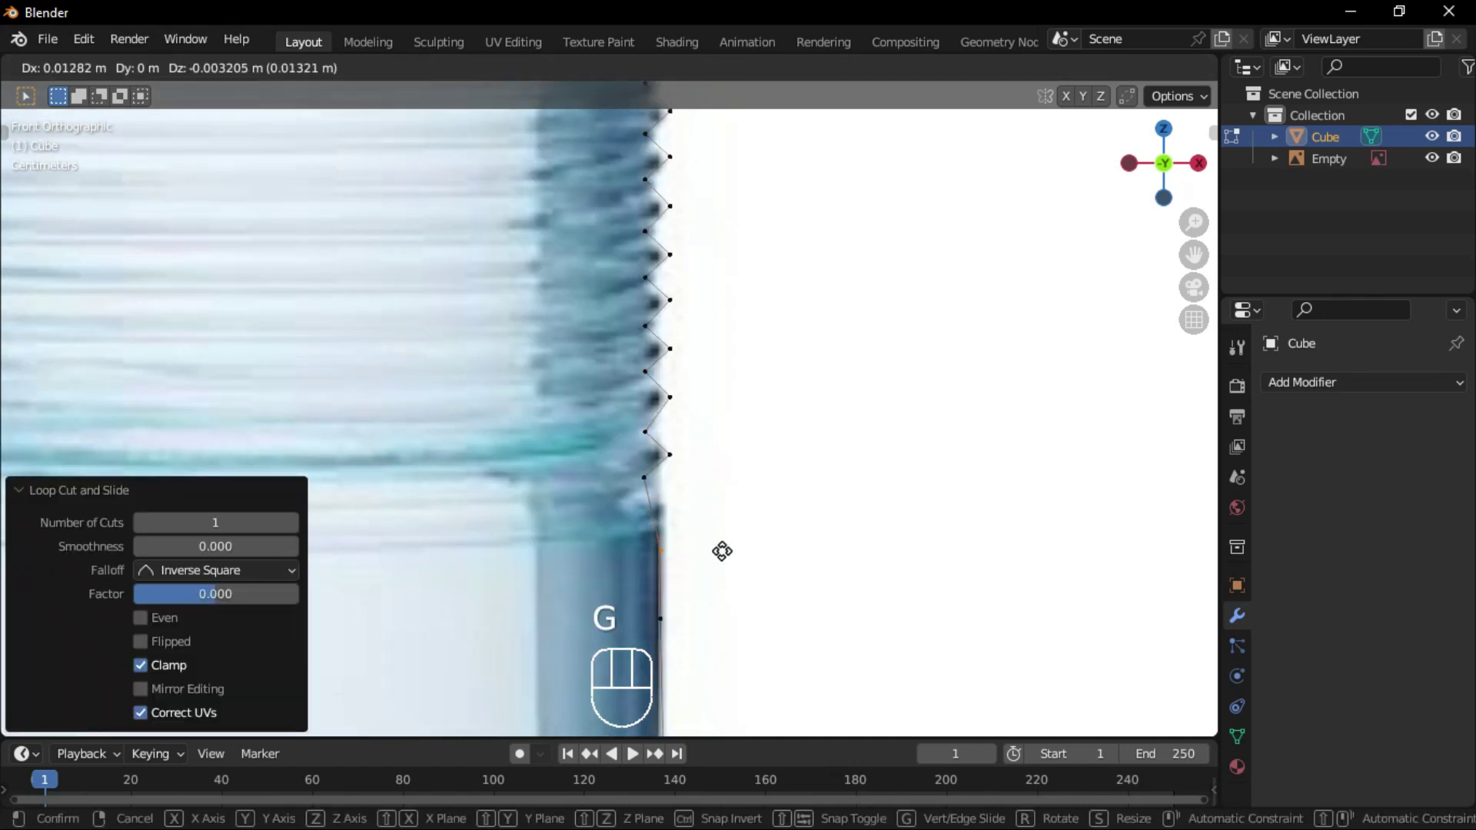
left_click(650, 538)
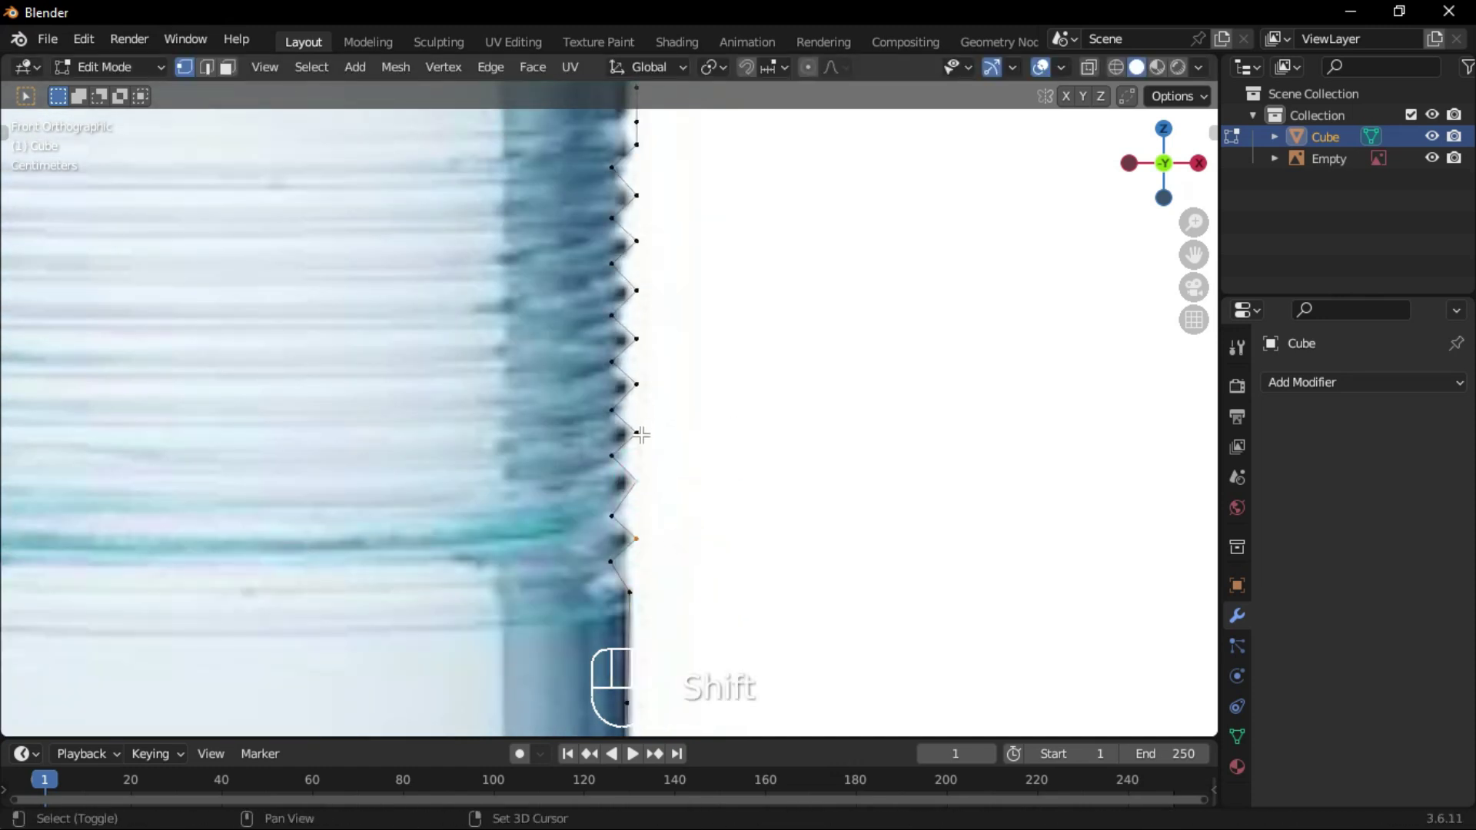
mouse_move(662, 428)
middle_mouse_down("shift")
mouse_move(626, 482)
mouse_move(608, 399)
middle_mouse_up("shift")
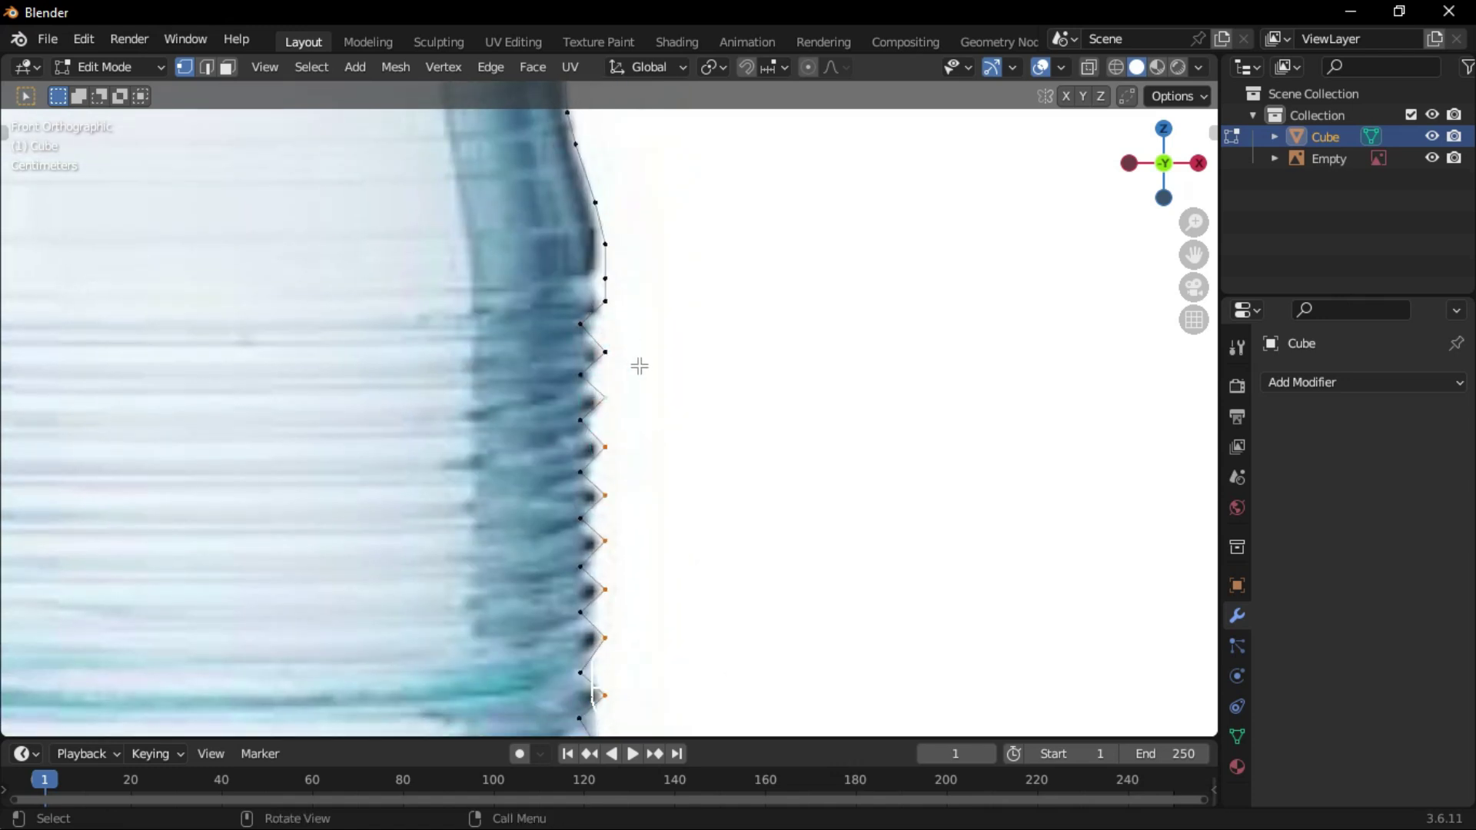
left_click(648, 374)
mouse_move(669, 362)
middle_mouse_down("shift")
mouse_move(757, 270)
mouse_move(682, 389)
mouse_move(645, 516)
mouse_move(639, 472)
mouse_move(682, 396)
mouse_move(745, 616)
mouse_move(623, 606)
mouse_move(659, 477)
mouse_move(606, 485)
mouse_move(699, 364)
middle_mouse_up("shift")
- Bevel a profile corner vertex and slide nearby vertices along their edges
left_click(623, 606, "shift")
key("ctrl+b")
left_click(688, 372)
key("g")
key("g")
left_click(600, 274)
key("g")
left_click(604, 419)
key("g")
key("g")
left_click(600, 611)
left_click(642, 379, "shift")
middle_click_drag(642, 379, 602, 361, "shift")
- Shift neck vertices on X and add a loop cut for the neck ring
key("g")
key("x")
key("ctrl+z")
key("g")
key("x")
left_click(595, 415)
key("ctrl+r")
key("g")
key("x")
left_click(608, 385)
middle_click_drag(606, 386, 611, 504, "shift")
- Round the cap corners with vertex bevels
key("ctrl+b")
left_click(616, 426)
scroll(685, 372, "down", 5)
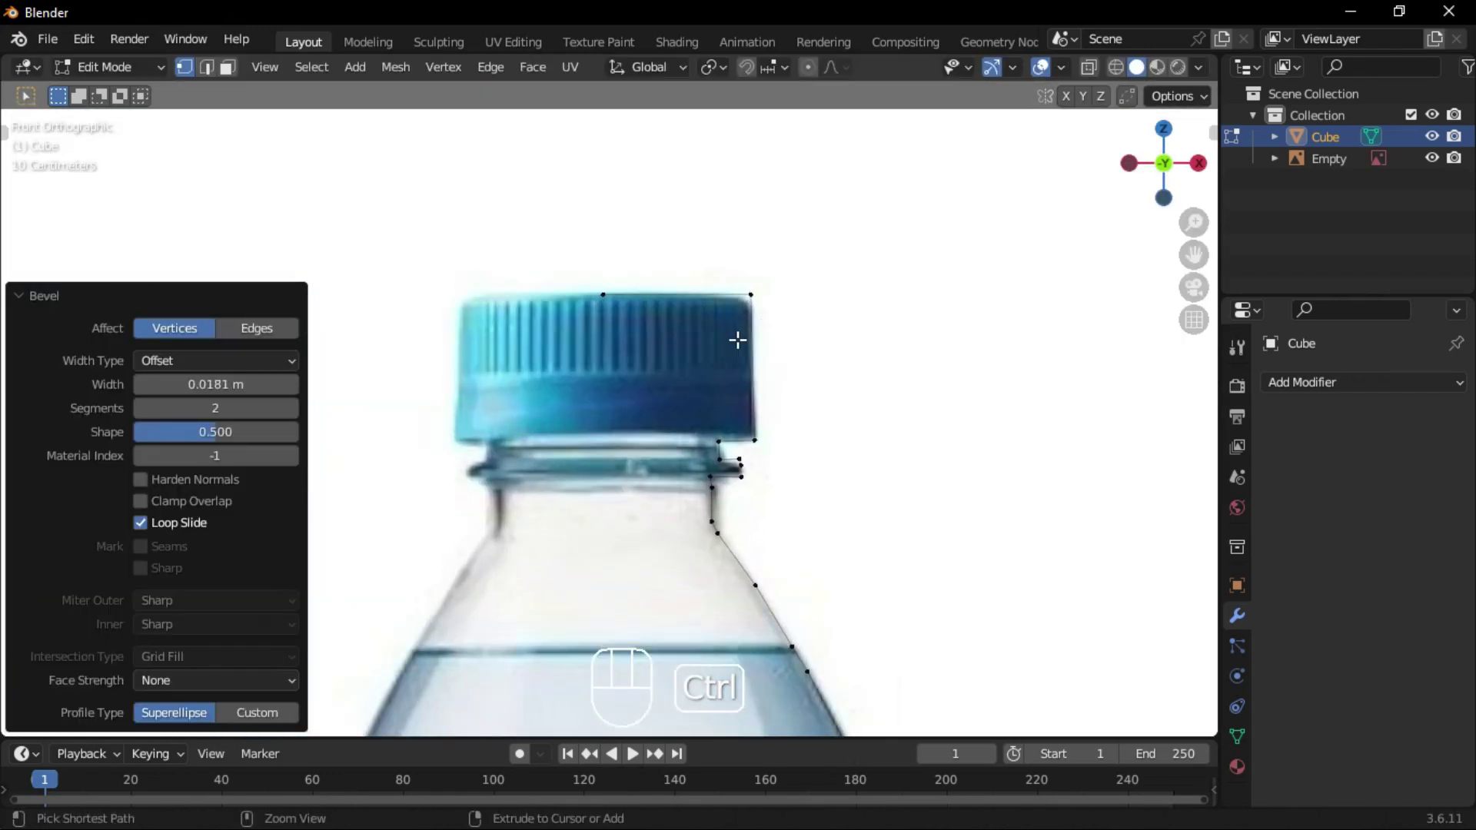
scroll(791, 301, "up", 5)
key("ctrl+b")
key("v")
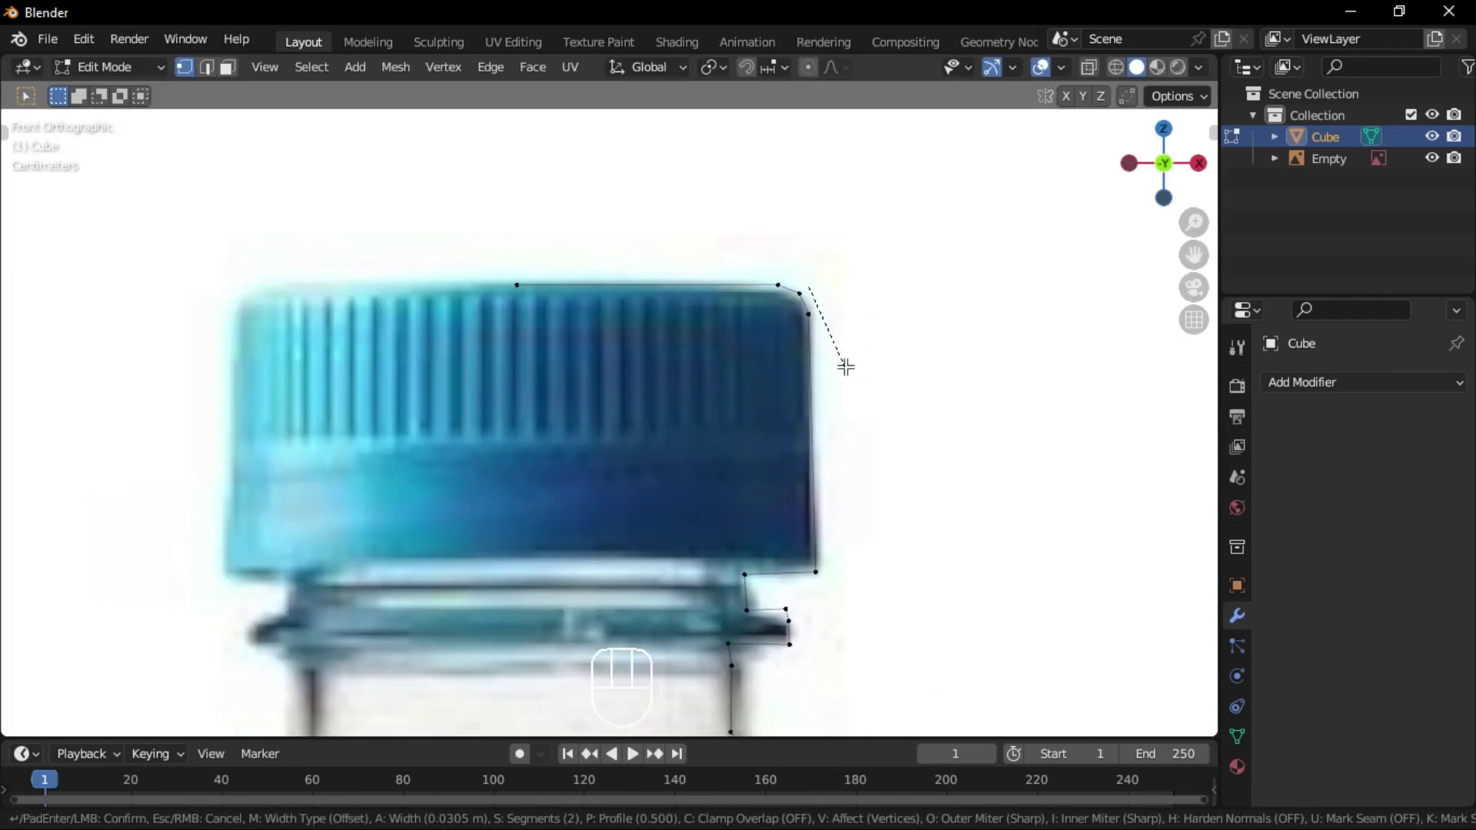
left_click(846, 366)
scroll(666, 409, "down", 4)
scroll(754, 504, "up", 5)
scroll(804, 430, "up", 3)
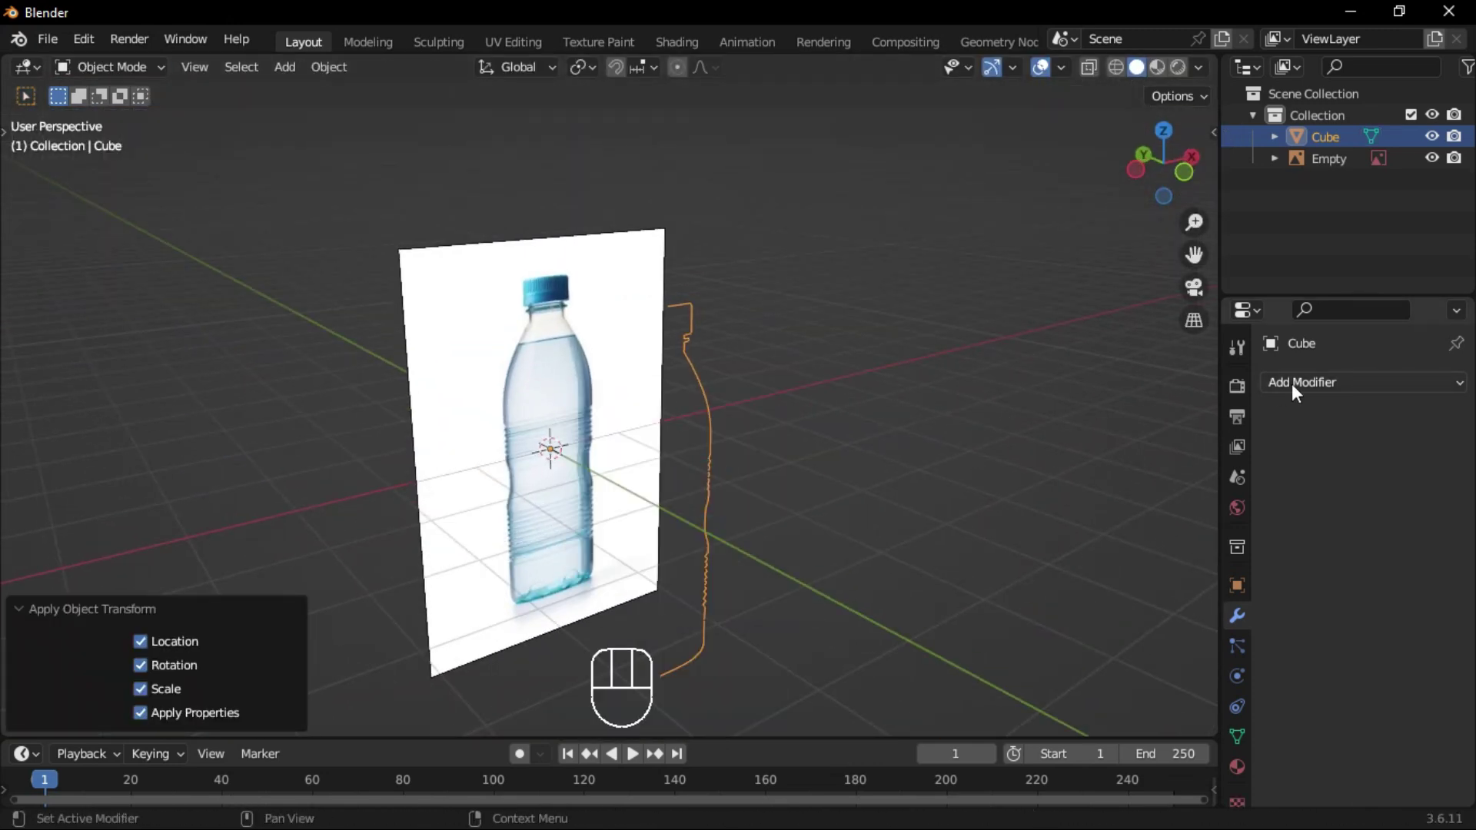
- Select the whole profile and add a Screw modifier to spin it
key("Tab")
key("a")
left_click(1304, 381)
left_click(1045, 658)
- Try scaling the bottle along Y twice, undoing both attempts
key("s")
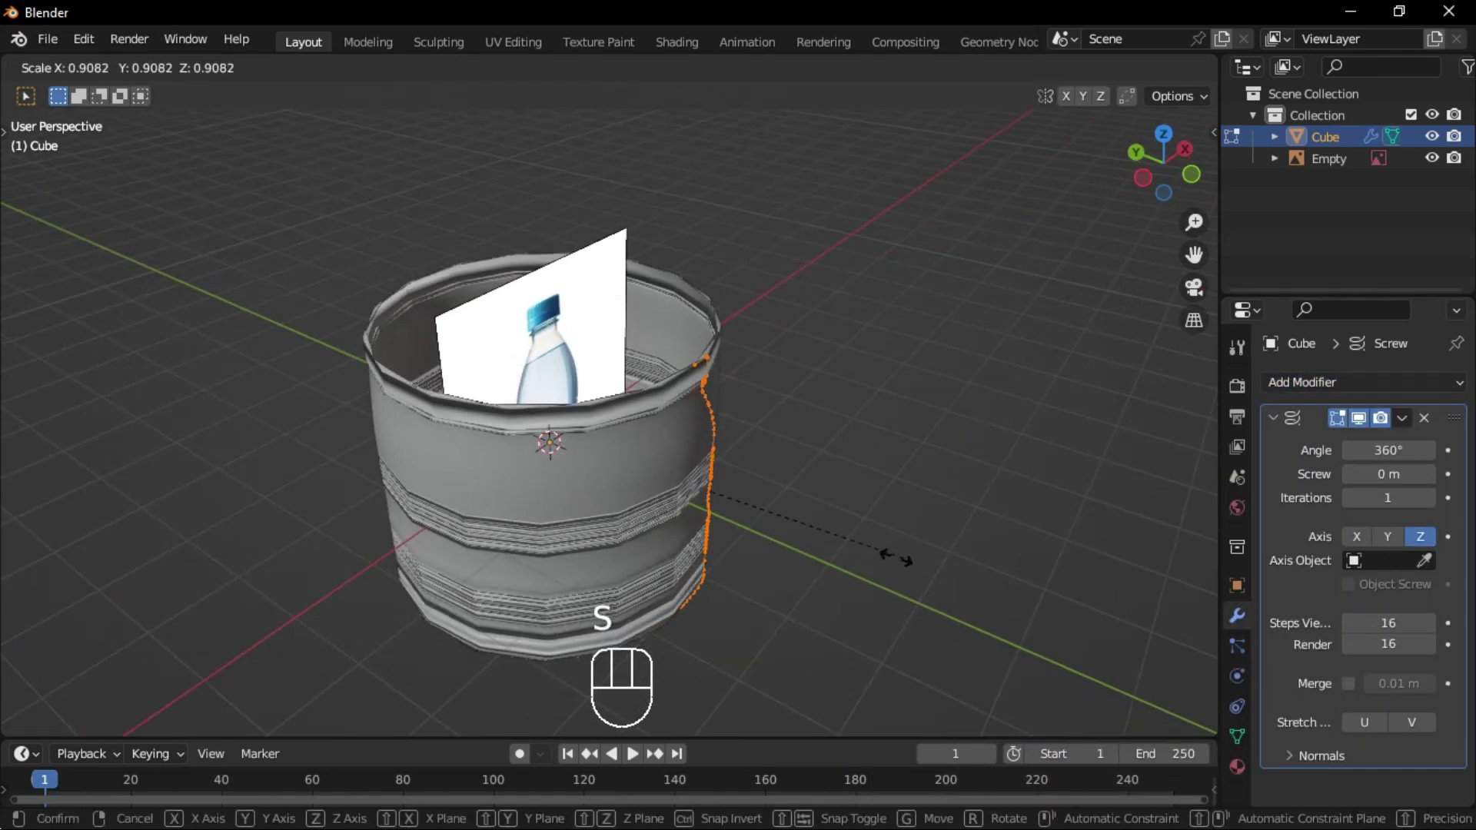
key("y")
left_click(829, 574)
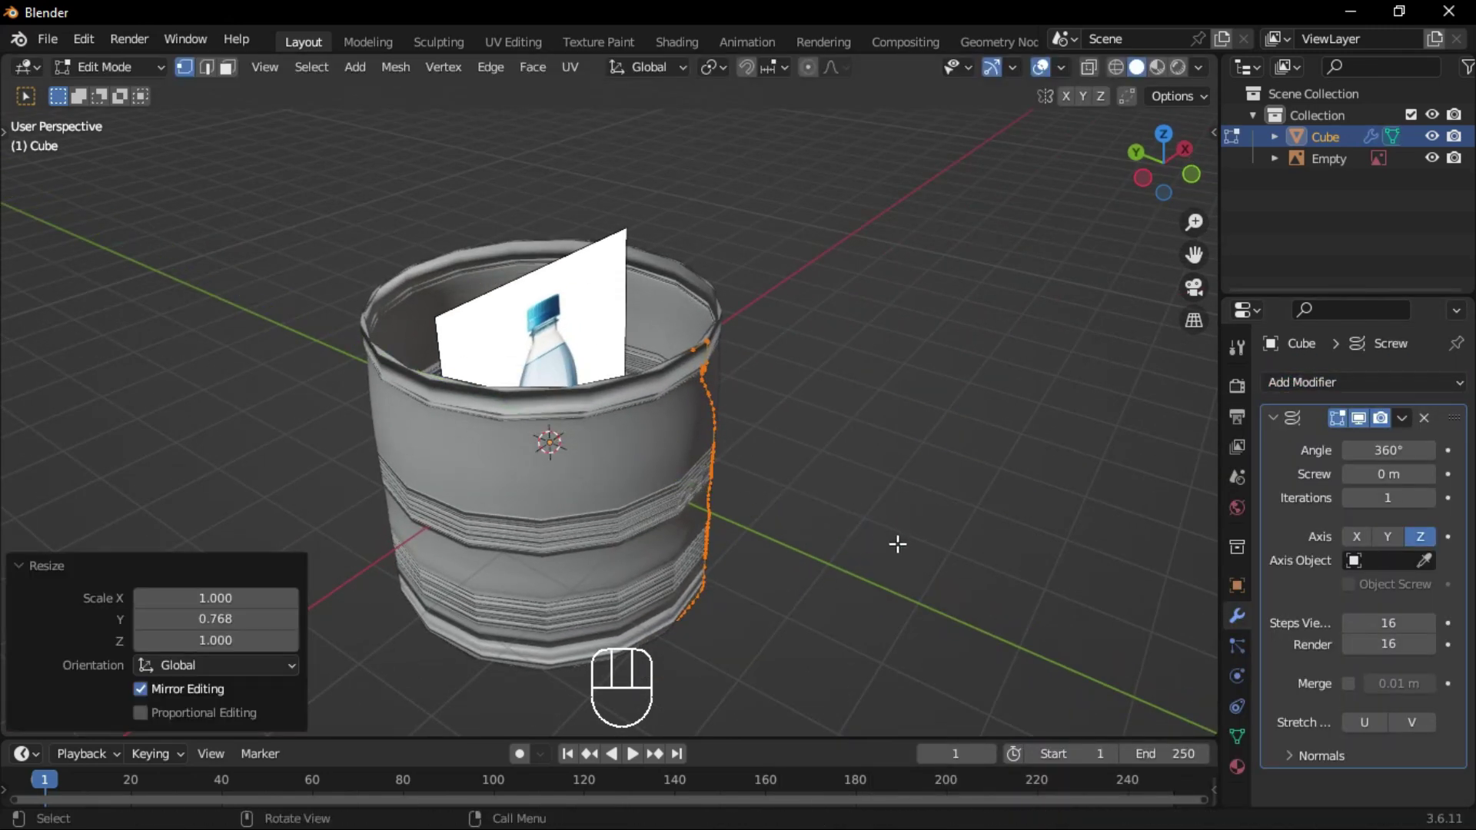
key("ctrl+z")
key("s")
key("y")
left_click(807, 504)
key("ctrl+z")
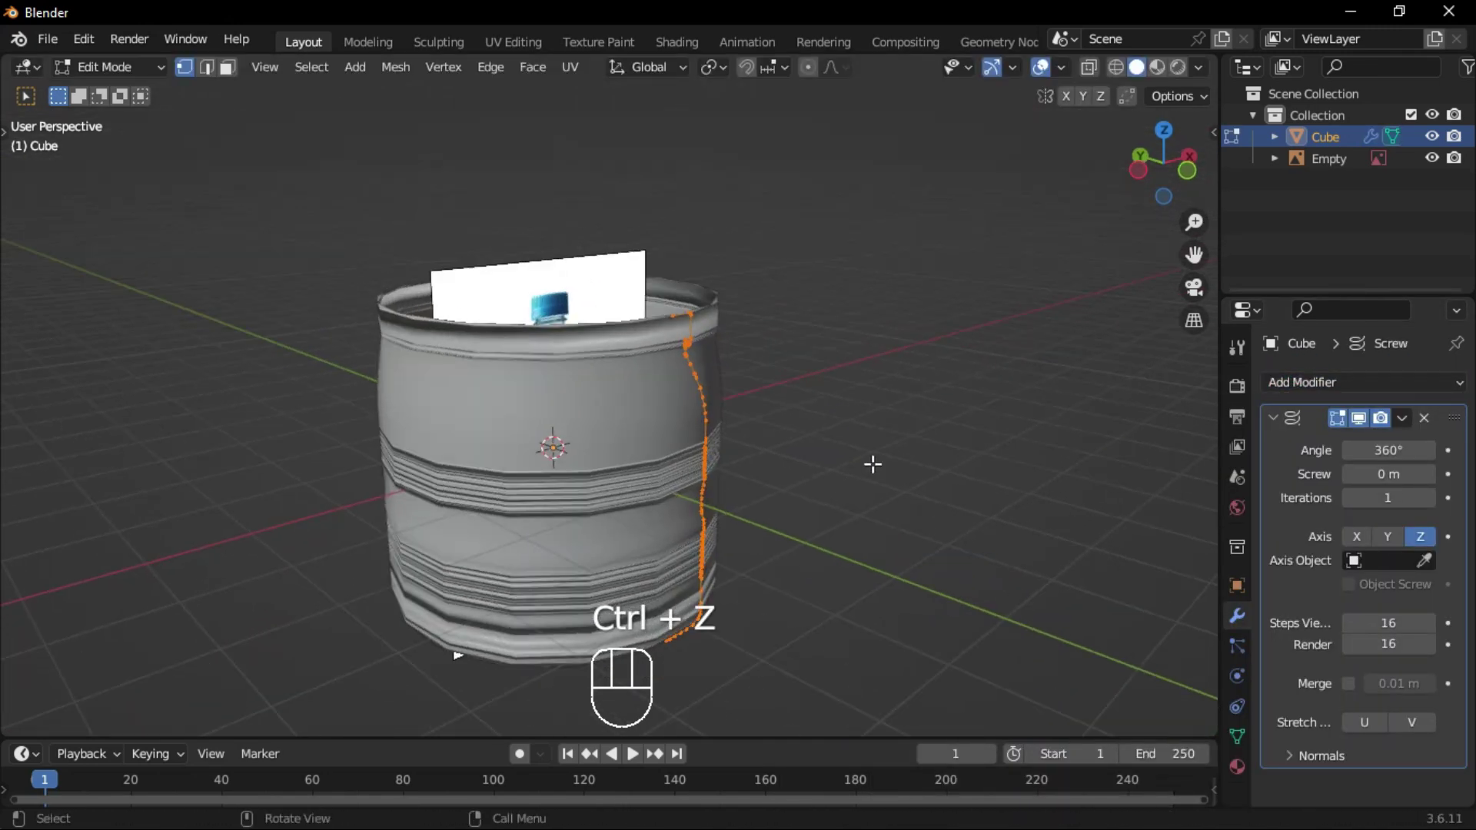
- Move the bottle mesh along Y to sit in front of the reference image
middle_click_drag(834, 478, 895, 485)
key("g")
key("y")
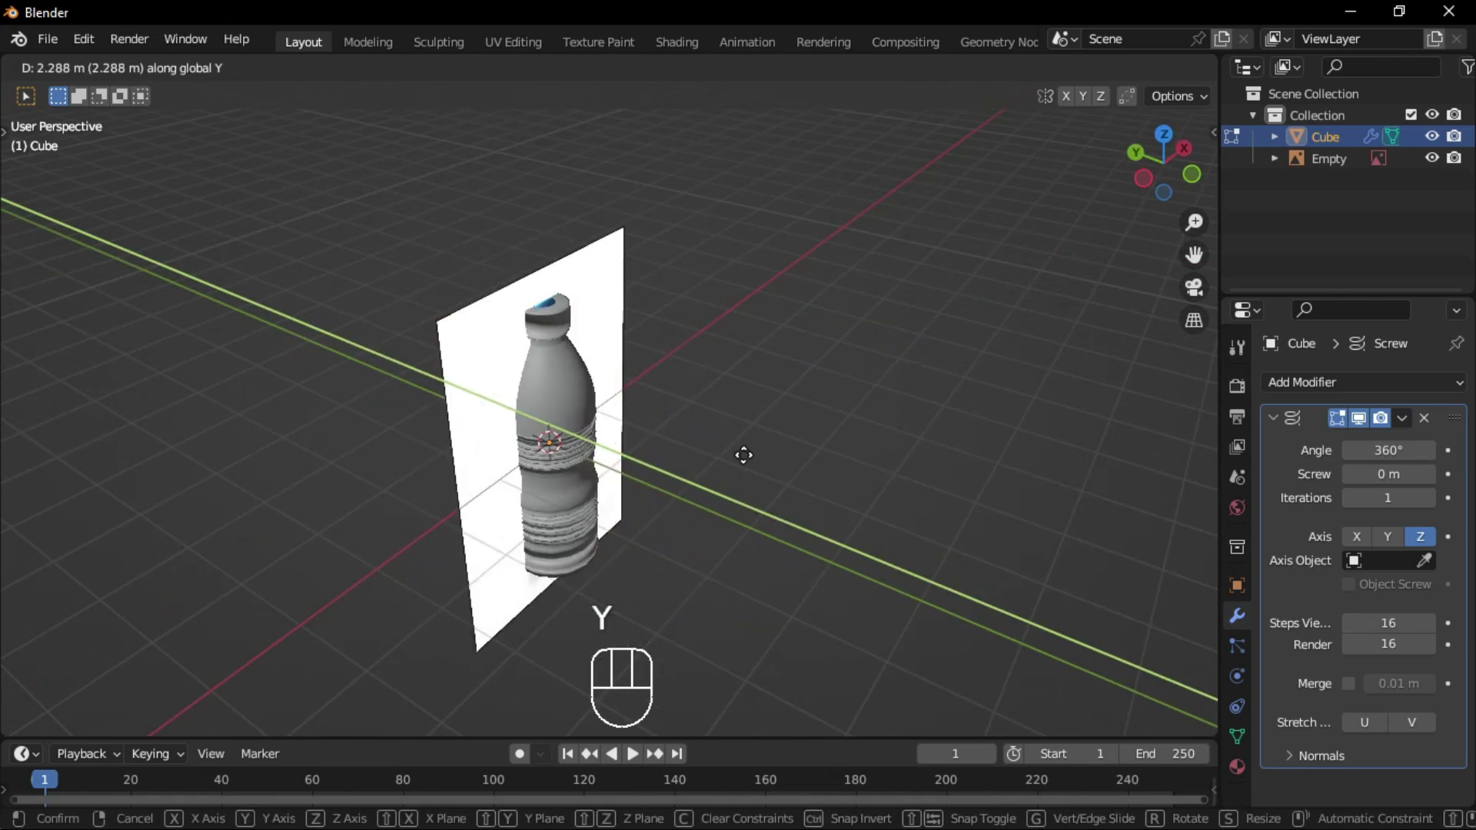
left_click(724, 503)
scroll(798, 511, "up", 5)
mouse_move(797, 512)
middle_mouse_down()
mouse_move(805, 394)
mouse_move(516, 396)
middle_mouse_up()
- In Object Mode, move the Empty along Y
key("ctrl+Tab")
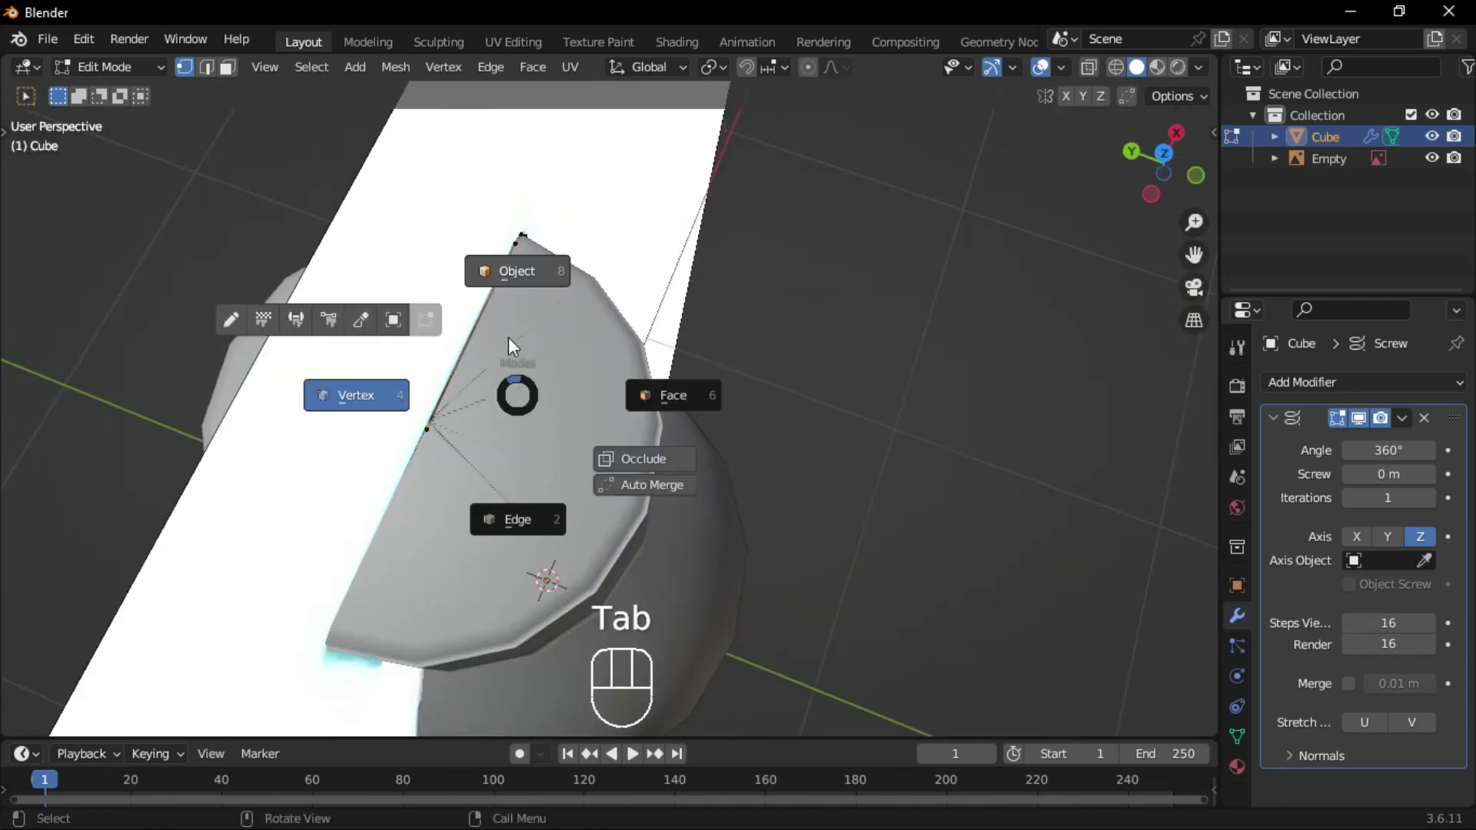
left_click(520, 239)
key("g")
key("y")
left_click(449, 355)
- Nudge the profile vertices slightly along X so the spun top closes
key("Tab")
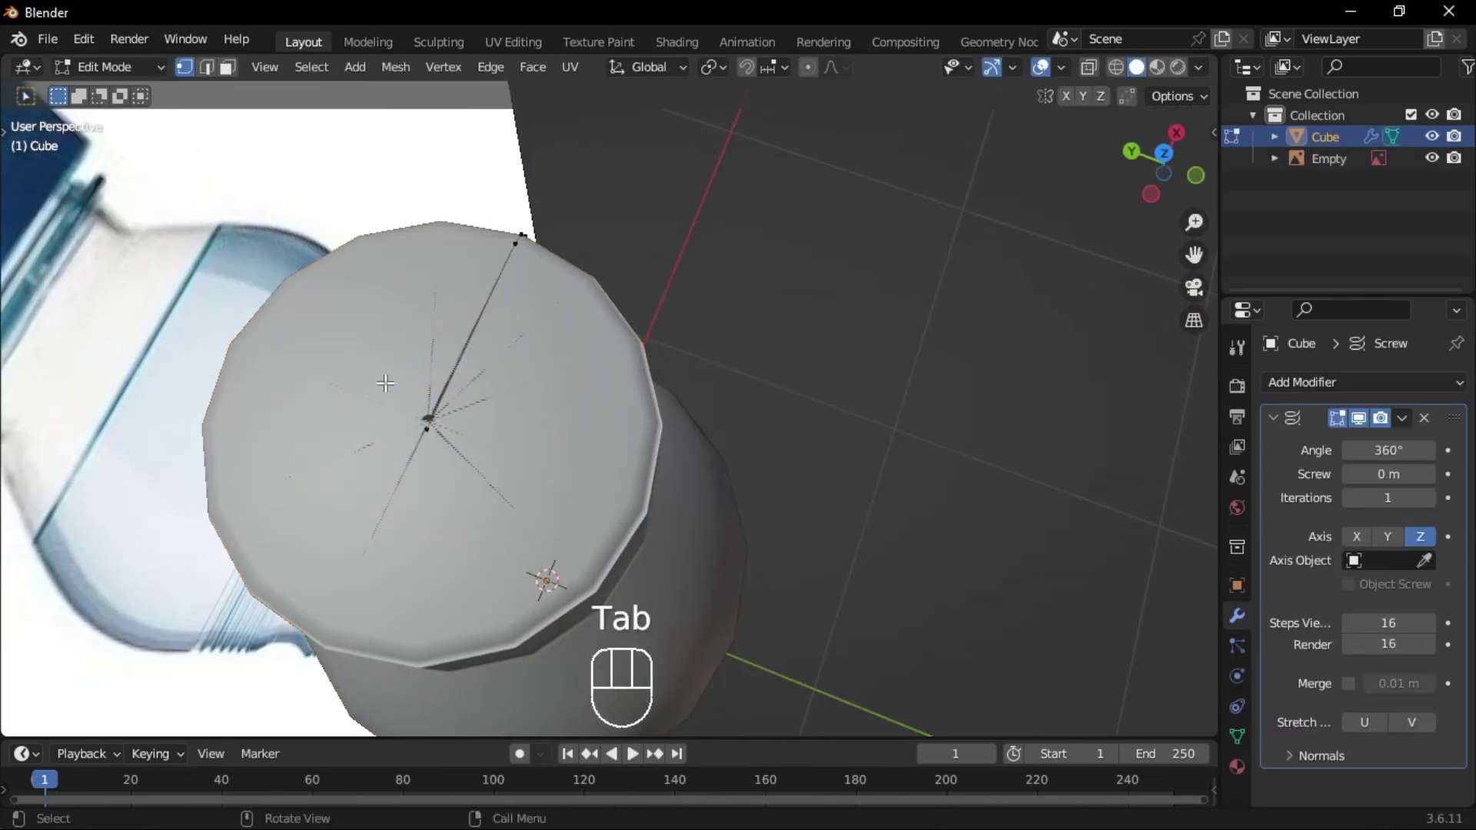
scroll(483, 342, "up", 5)
scroll(482, 343, "down", 4)
key("g")
key("x")
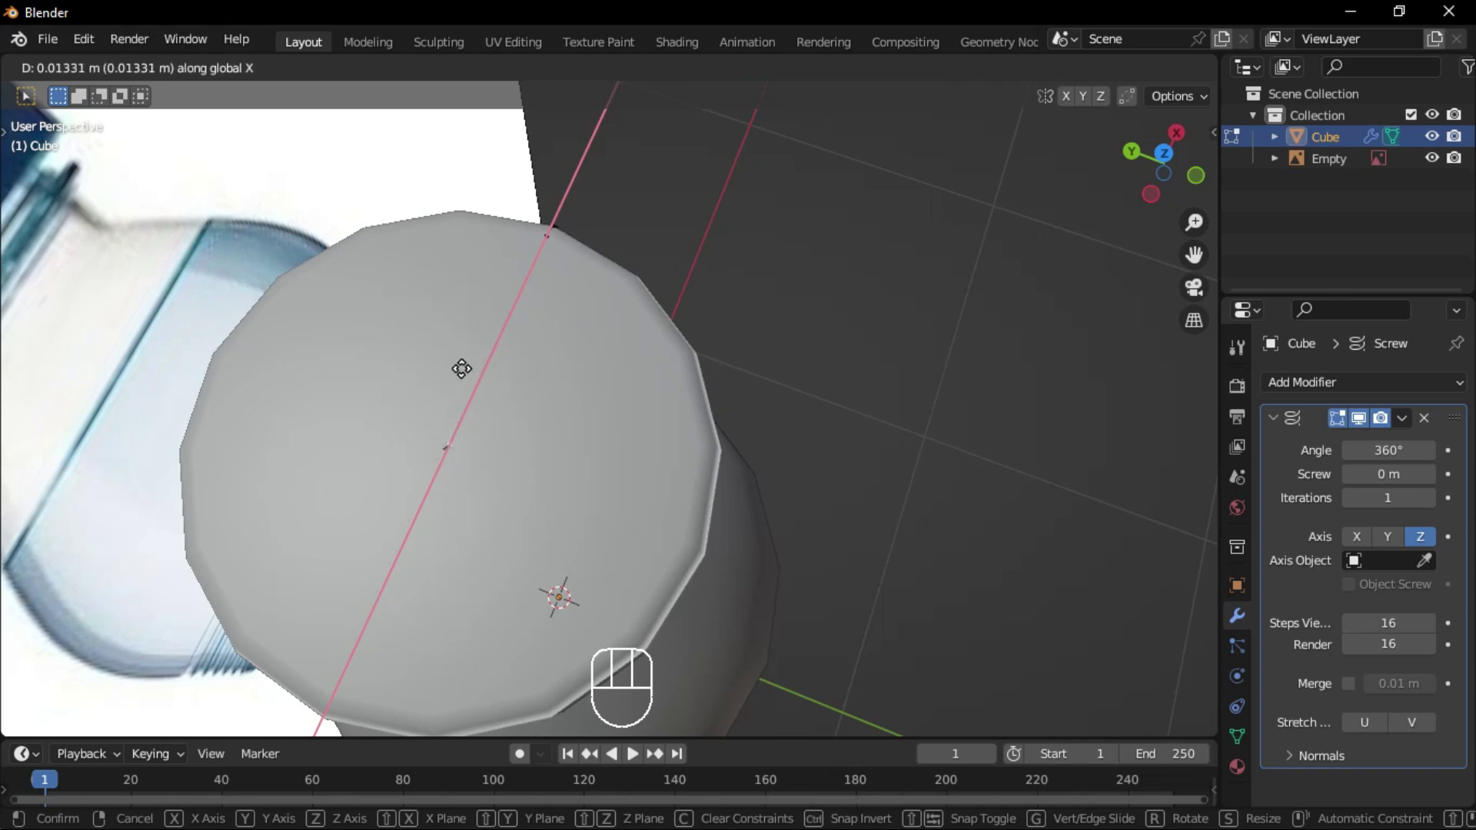
left_click(463, 369)
mouse_move(462, 370)
middle_mouse_down()
mouse_move(403, 392)
mouse_move(403, 425)
mouse_move(577, 405)
mouse_move(805, 412)
middle_mouse_up()
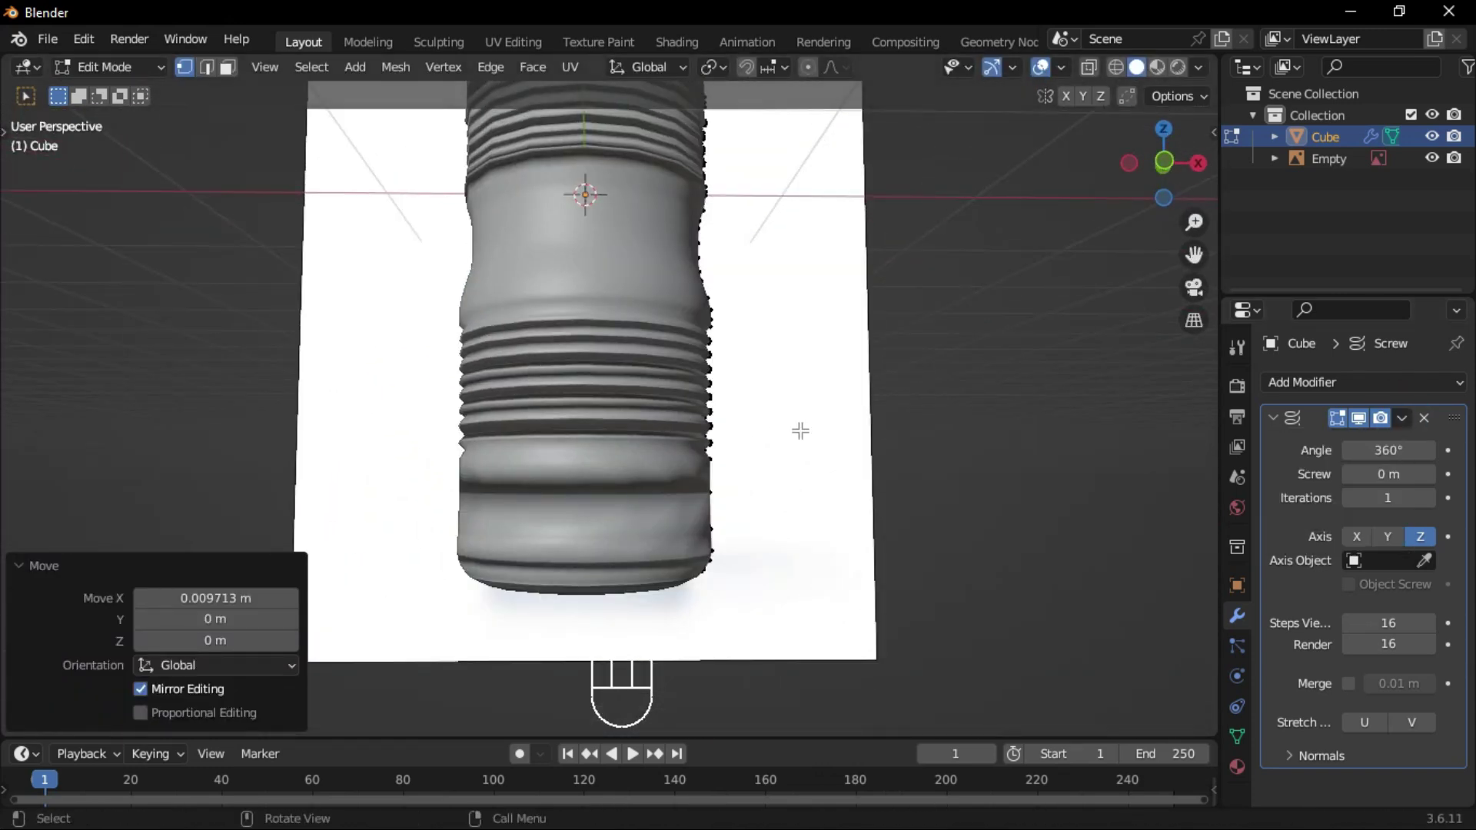
- Select the whole bottle mesh and try a face fill, then undo it
key("Tab")
mouse_move(683, 392)
middle_mouse_down()
mouse_move(883, 531)
mouse_move(1106, 612)
middle_mouse_up()
key("Tab")
key("a")
left_click(532, 67)
left_click(566, 302)
key("ctrl+z")
- Recalculate the bottle's normals to face outside and return to Object Mode
left_click(399, 67)
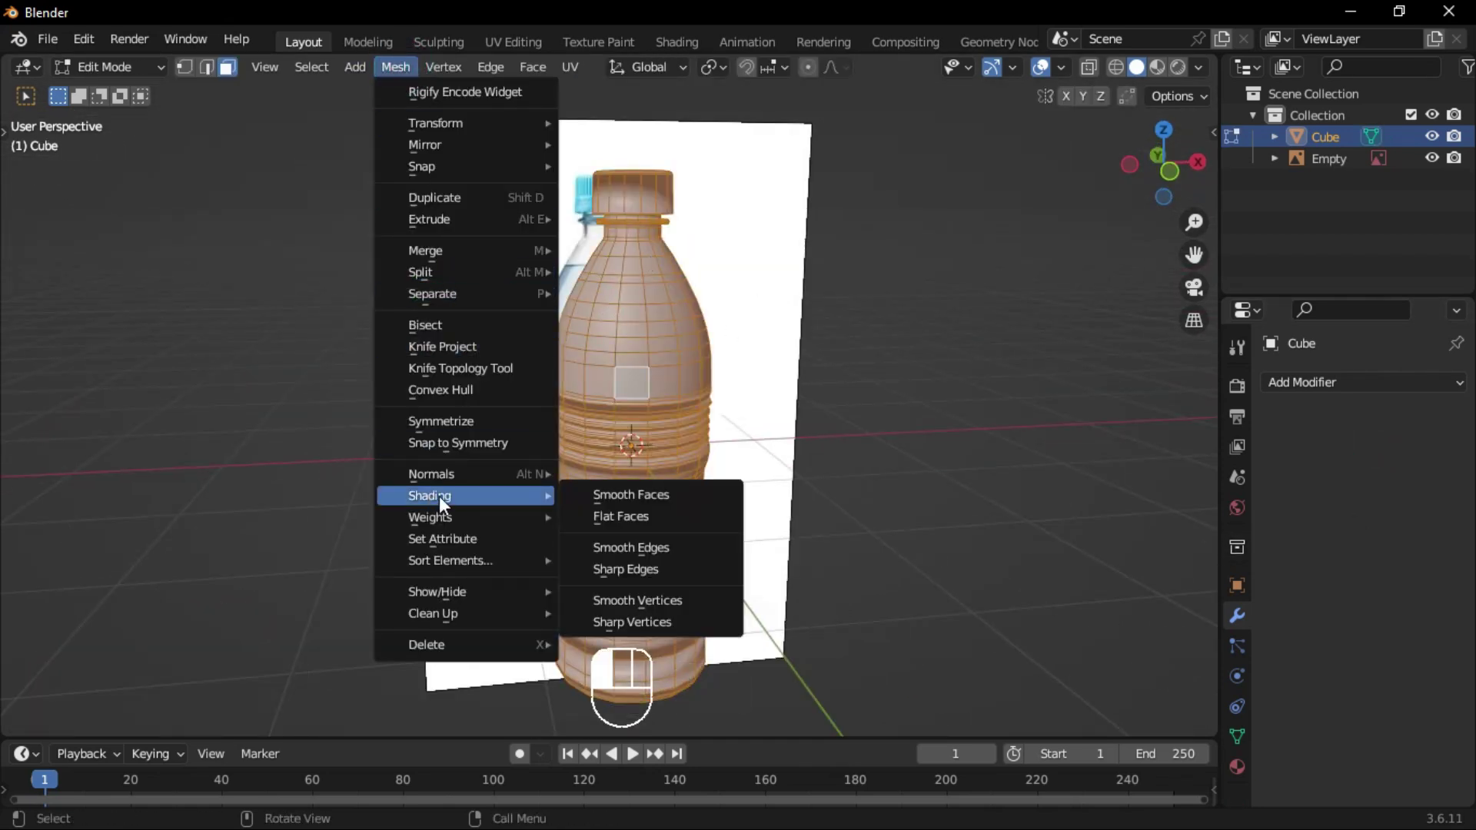
mouse_move(433, 474)
left_click(682, 156)
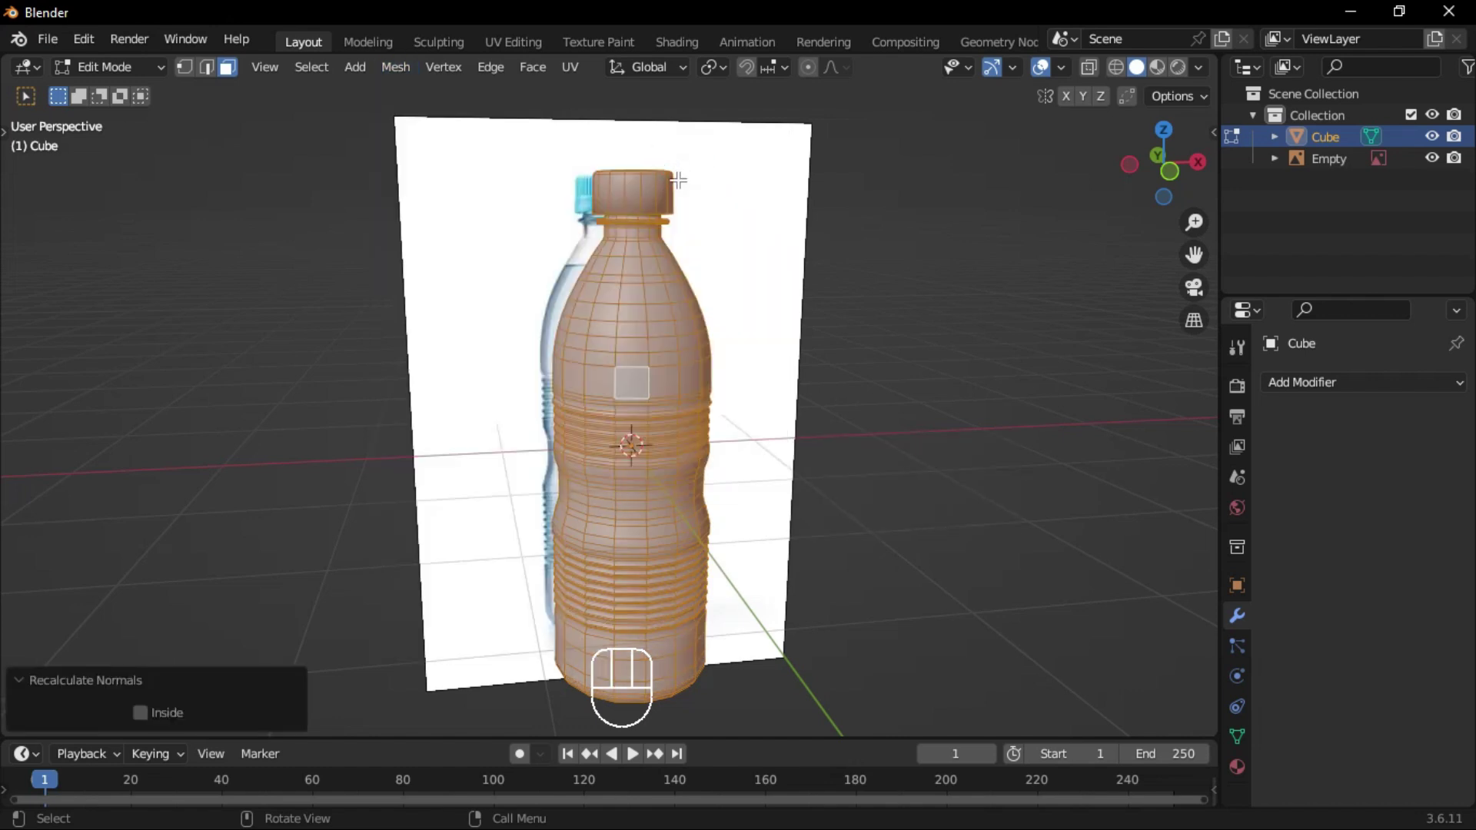
key("Tab")
scroll(729, 416, "up", 5)
scroll(689, 398, "down", 3)
scroll(689, 401, "down", 2)
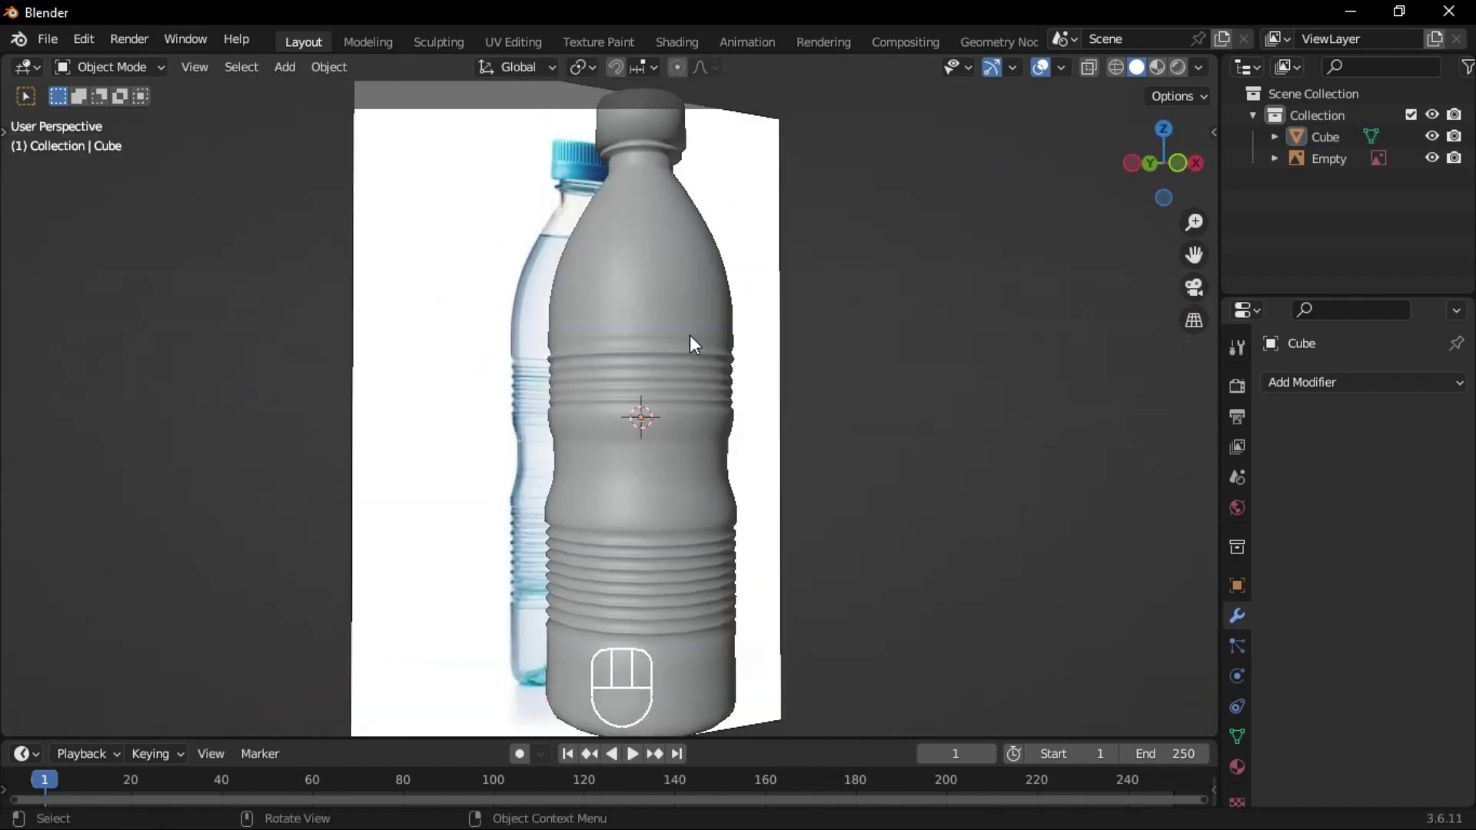
mouse_move(656, 519)
middle_mouse_down()
mouse_move(682, 485)
mouse_move(494, 515)
mouse_move(649, 434)
mouse_move(602, 439)
middle_mouse_up()
- Merge the vertex ring at the bottle's base into one centre vertex
key("Tab")
scroll(605, 351, "up", 3)
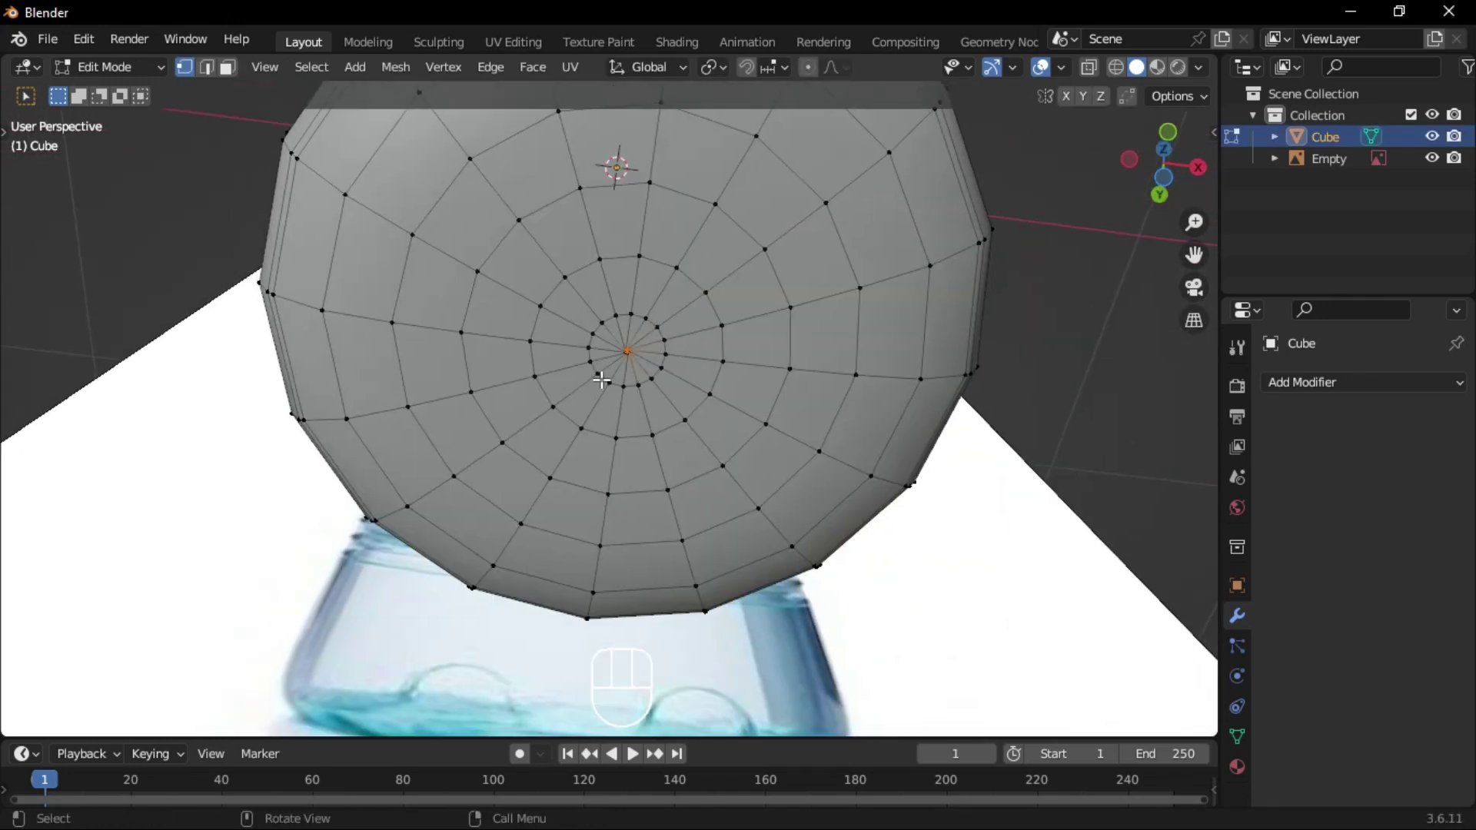
middle_click_drag(623, 358, 685, 329, "ctrl")
key("m")
left_click(654, 306)
key("m")
left_click(676, 289)
- Reshape the base centre vertex with smooth proportional editing
key("o")
scroll(669, 313, "down", 3)
middle_click_drag(610, 331, 620, 390)
key("g")
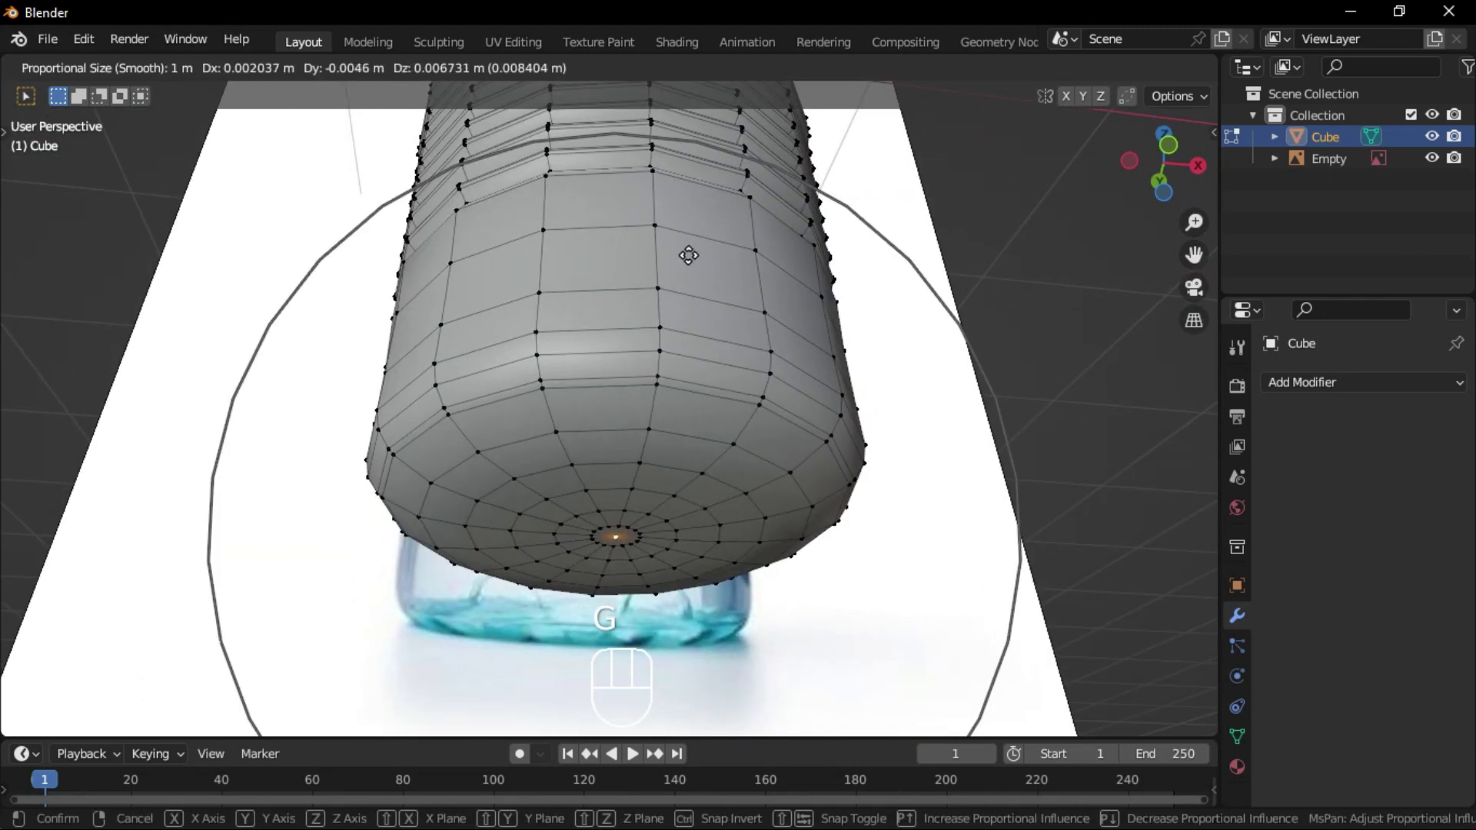
left_click(689, 247)
mouse_move(688, 247)
middle_mouse_down()
mouse_move(735, 262)
mouse_move(698, 139)
mouse_move(753, 306)
mouse_move(637, 438)
mouse_move(750, 223)
middle_mouse_up()
key("Tab")
- Merge the top centre vertices at centre and move that vertex along Y
key("Tab")
scroll(637, 438, "up", 2)
scroll(638, 437, "up", 2)
key("m")
key("m")
key("m")
mouse_move(576, 412)
middle_mouse_down()
mouse_move(664, 379)
mouse_move(589, 426)
mouse_move(689, 307)
mouse_move(746, 359)
mouse_move(767, 328)
middle_mouse_up()
key("g")
key("y")
left_click(741, 350)
scroll(758, 346, "up", 3)
key("ctrl+Tab")
- Frame the bottle and add a Subdivision Surface modifier
key("Tab")
key("f")
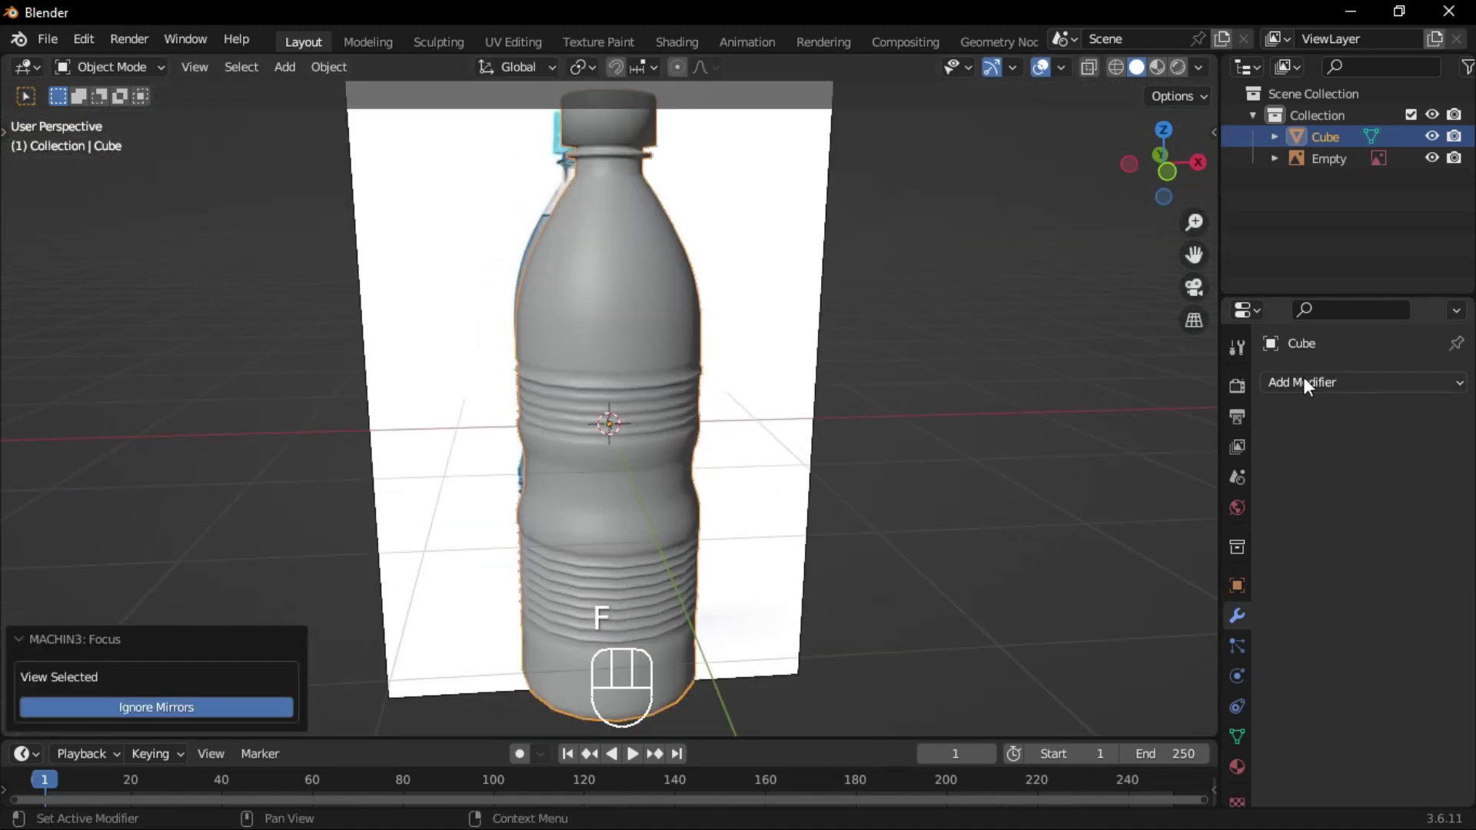
left_click(1301, 382)
left_click(1013, 768)
scroll(922, 692, "up", 2)
- Add edge loops near the cap's bottom edge and on the neck ring
mouse_move(923, 692)
middle_mouse_down("shift")
mouse_move(850, 638)
mouse_move(720, 285)
mouse_move(737, 366)
middle_mouse_up("shift")
key("Tab")
left_click(743, 375)
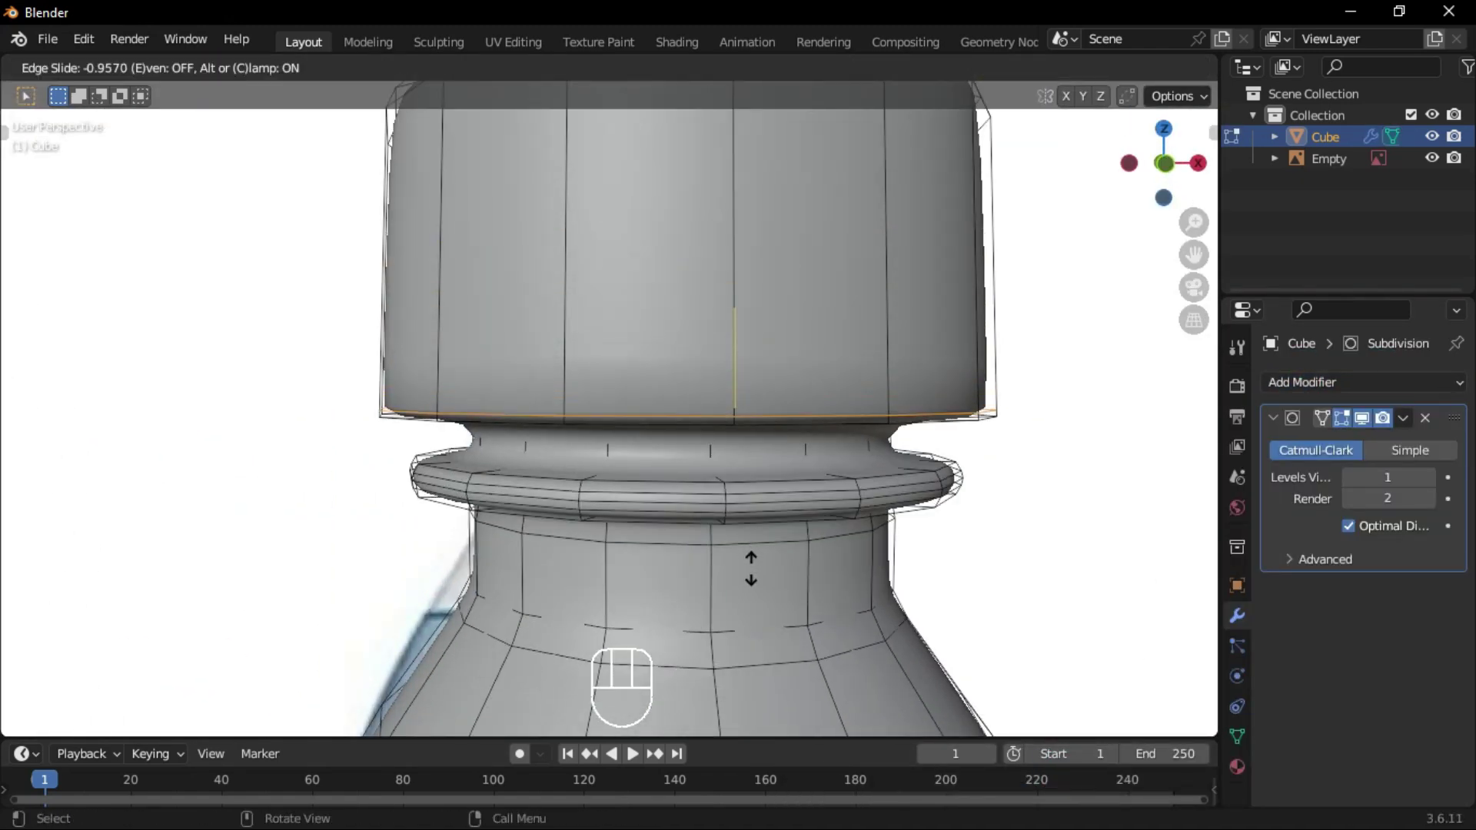
left_click(751, 569)
mouse_move(751, 568)
middle_mouse_down("shift")
mouse_move(769, 518)
mouse_move(728, 342)
middle_mouse_up("shift")
scroll(768, 518, "down", 1)
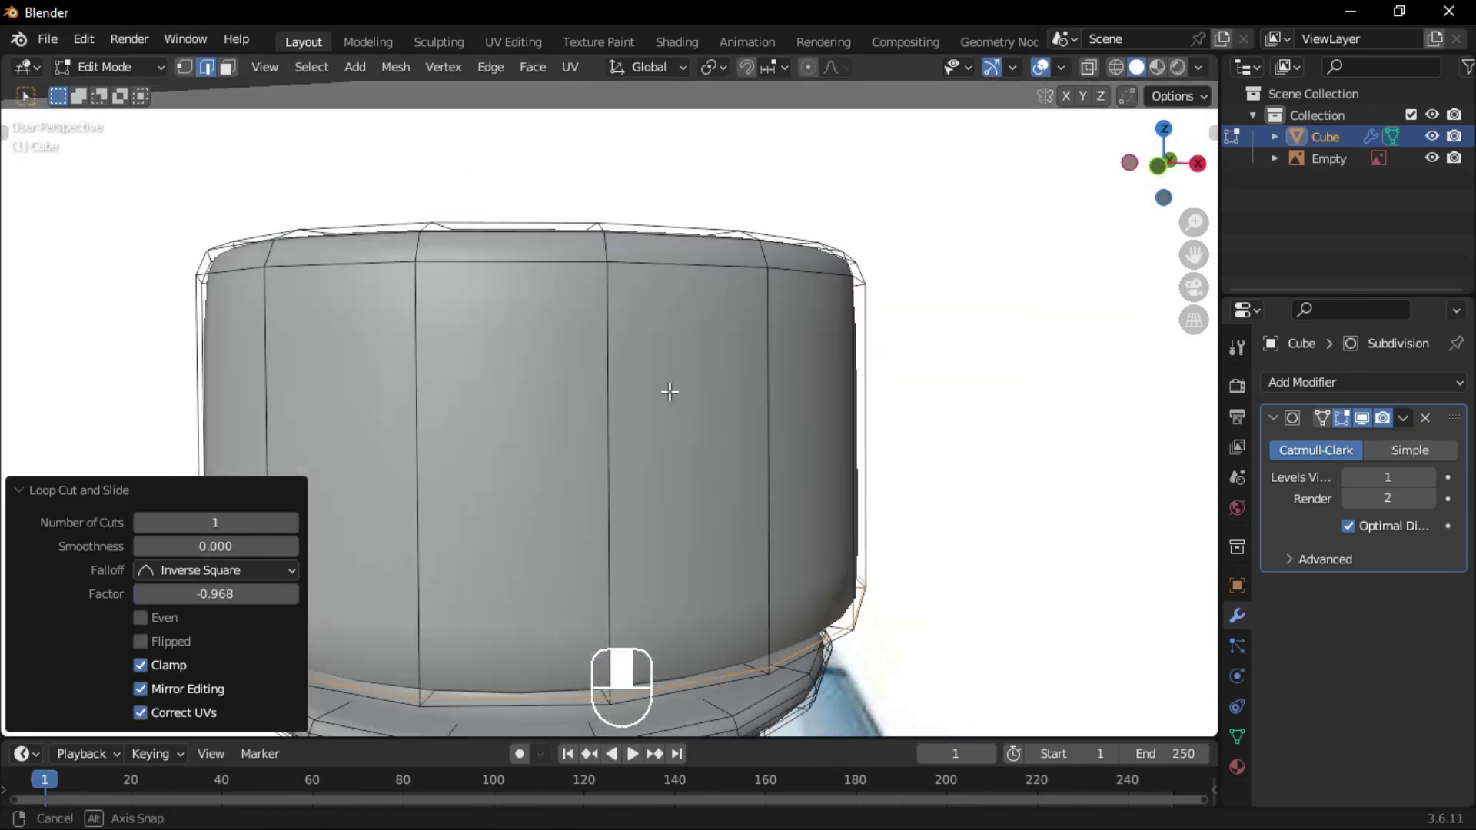
key("ctrl+r")
left_click(656, 379)
left_click(603, 196)
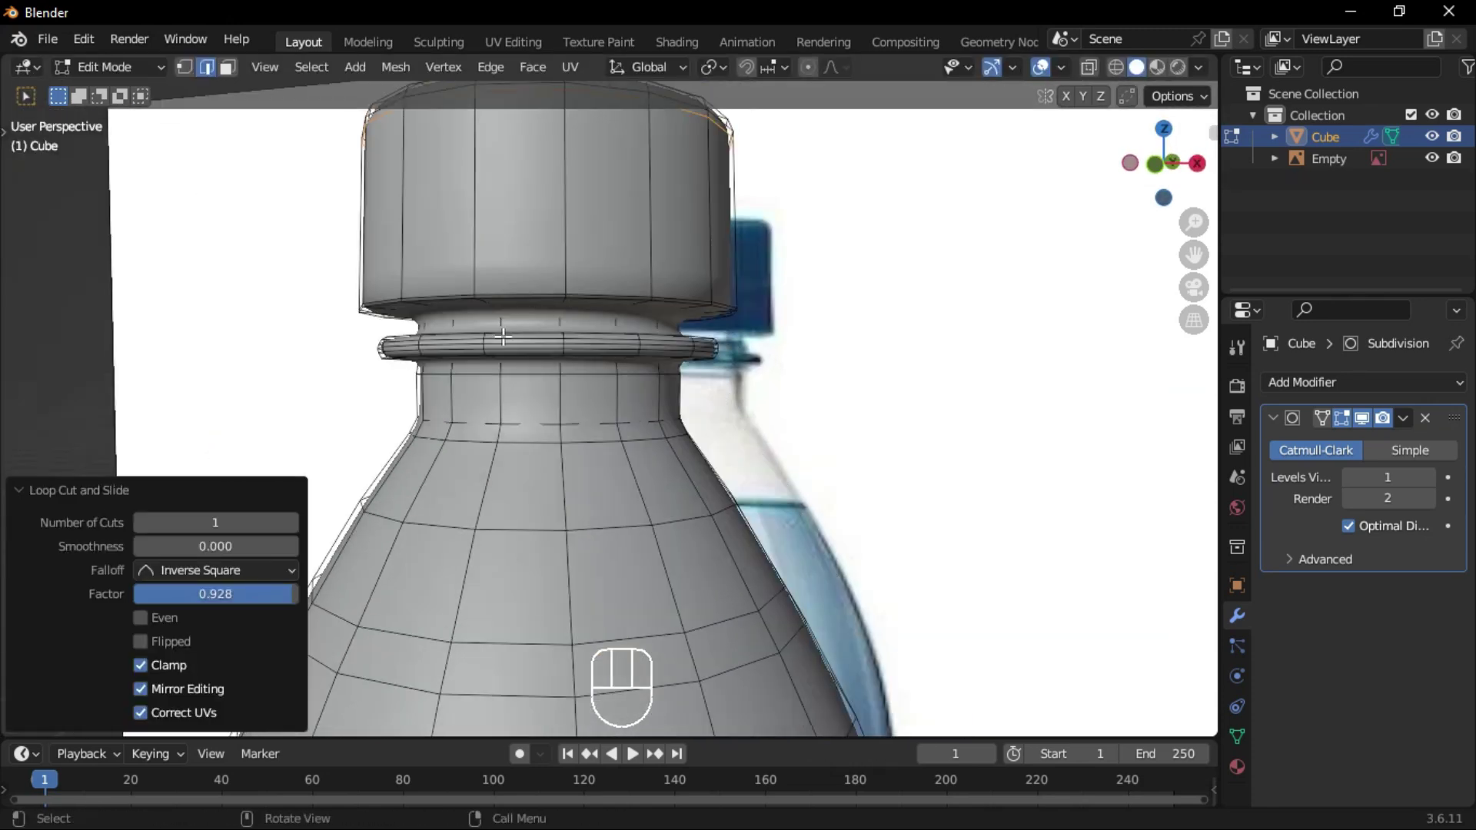
- Switch to Object Mode, then back into face-select editing on the cap
mouse_move(495, 336)
middle_mouse_down()
mouse_move(645, 346)
mouse_move(703, 480)
middle_mouse_up()
scroll(646, 346, "down", 3)
key("Tab")
left_click(704, 479)
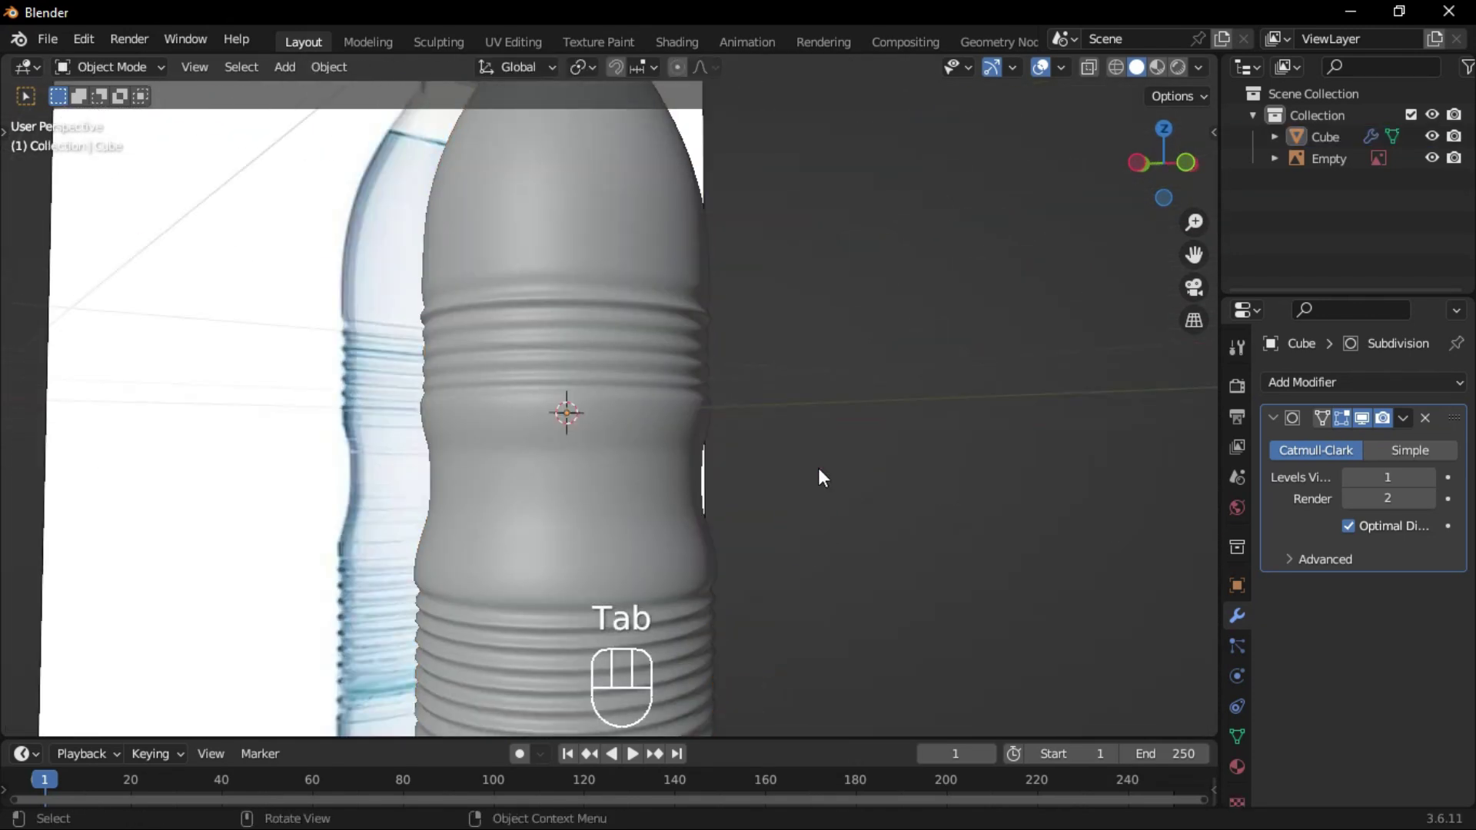
middle_click_drag(832, 484, 727, 385, "shift")
scroll(745, 471, "up", 3)
key("Tab")
left_click(874, 334)
mouse_move(873, 334)
middle_mouse_down()
mouse_move(633, 334)
mouse_move(718, 331)
middle_mouse_up()
- Select the cap's side faces, leaving its top faces deselected
key("ctrl+KP_Add")
key("ctrl+KP_Add")
key("ctrl+KP_Add")
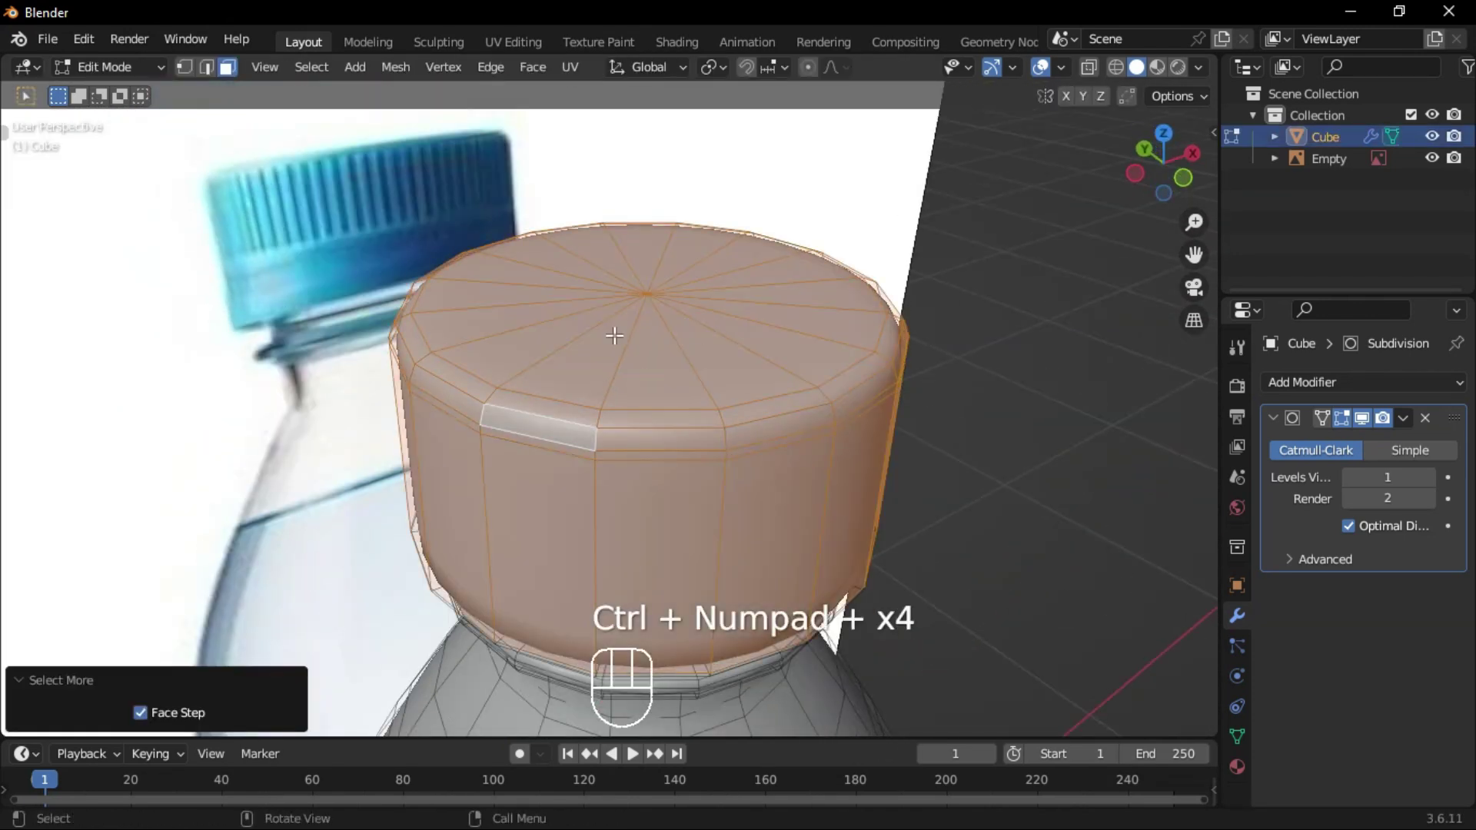
left_click(629, 368, "shift")
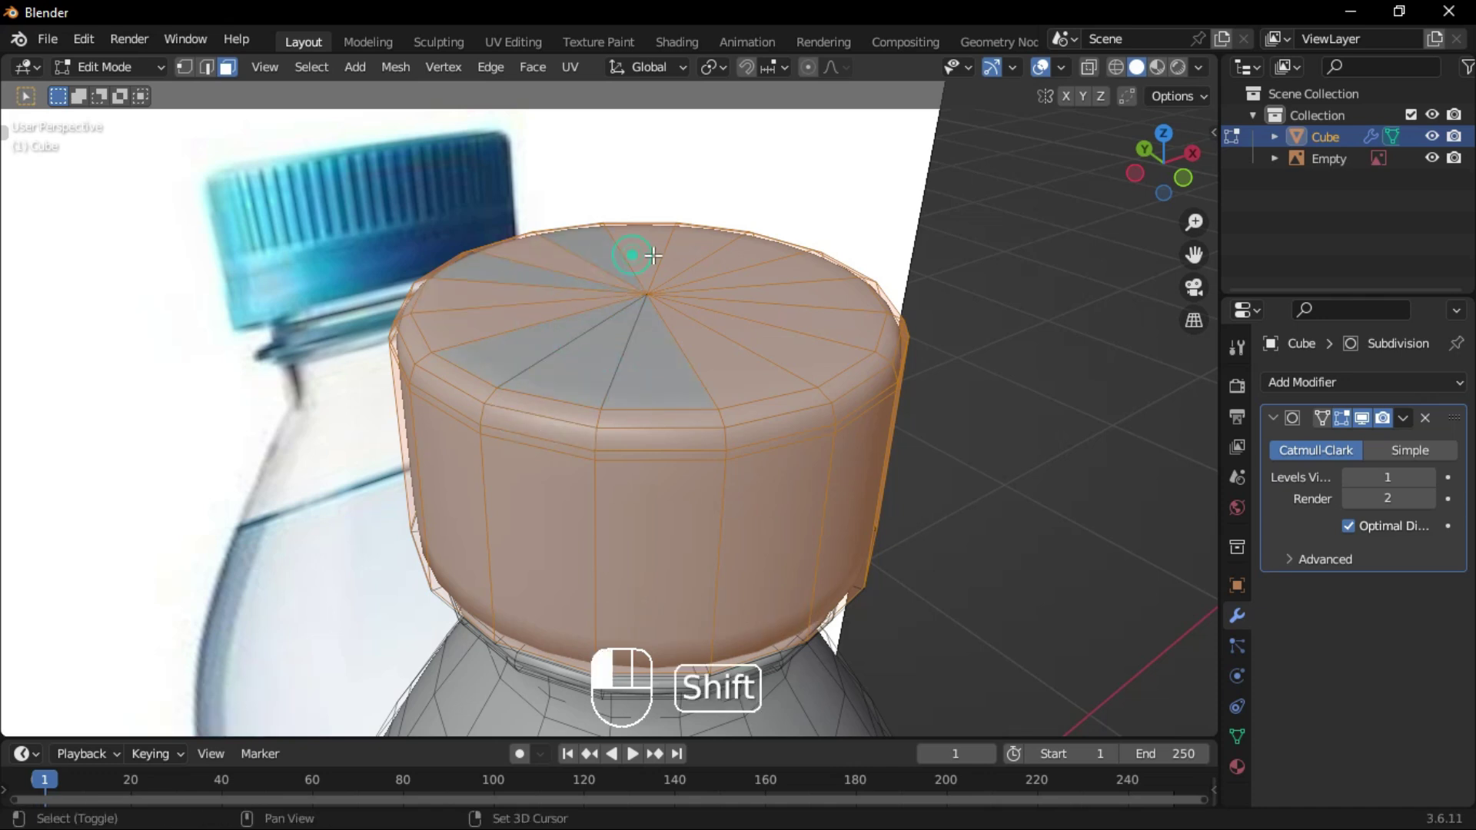
middle_click_drag(785, 266, 631, 371)
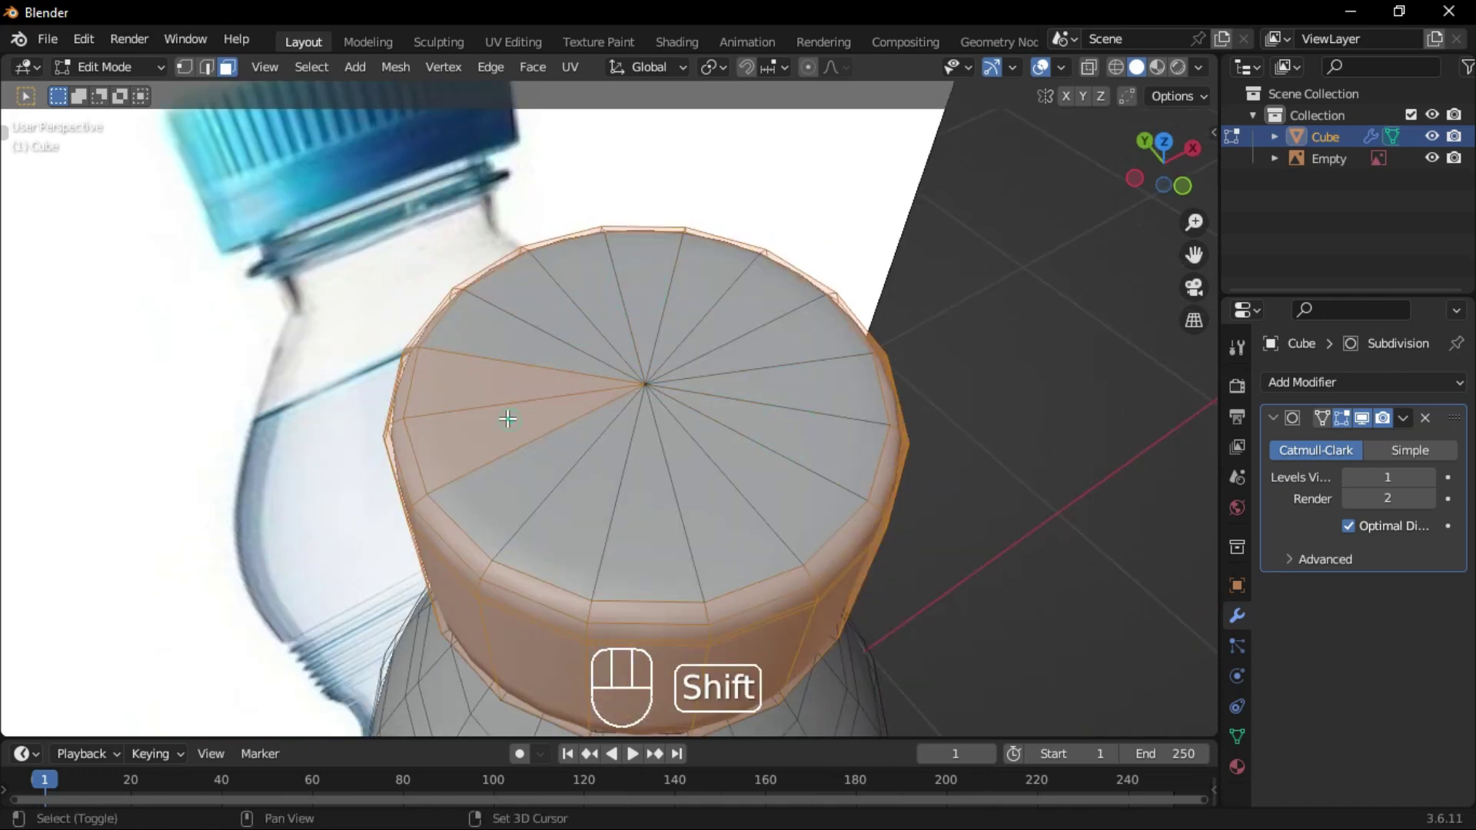
middle_click_drag(506, 377, 484, 392)
left_click(471, 402, "shift")
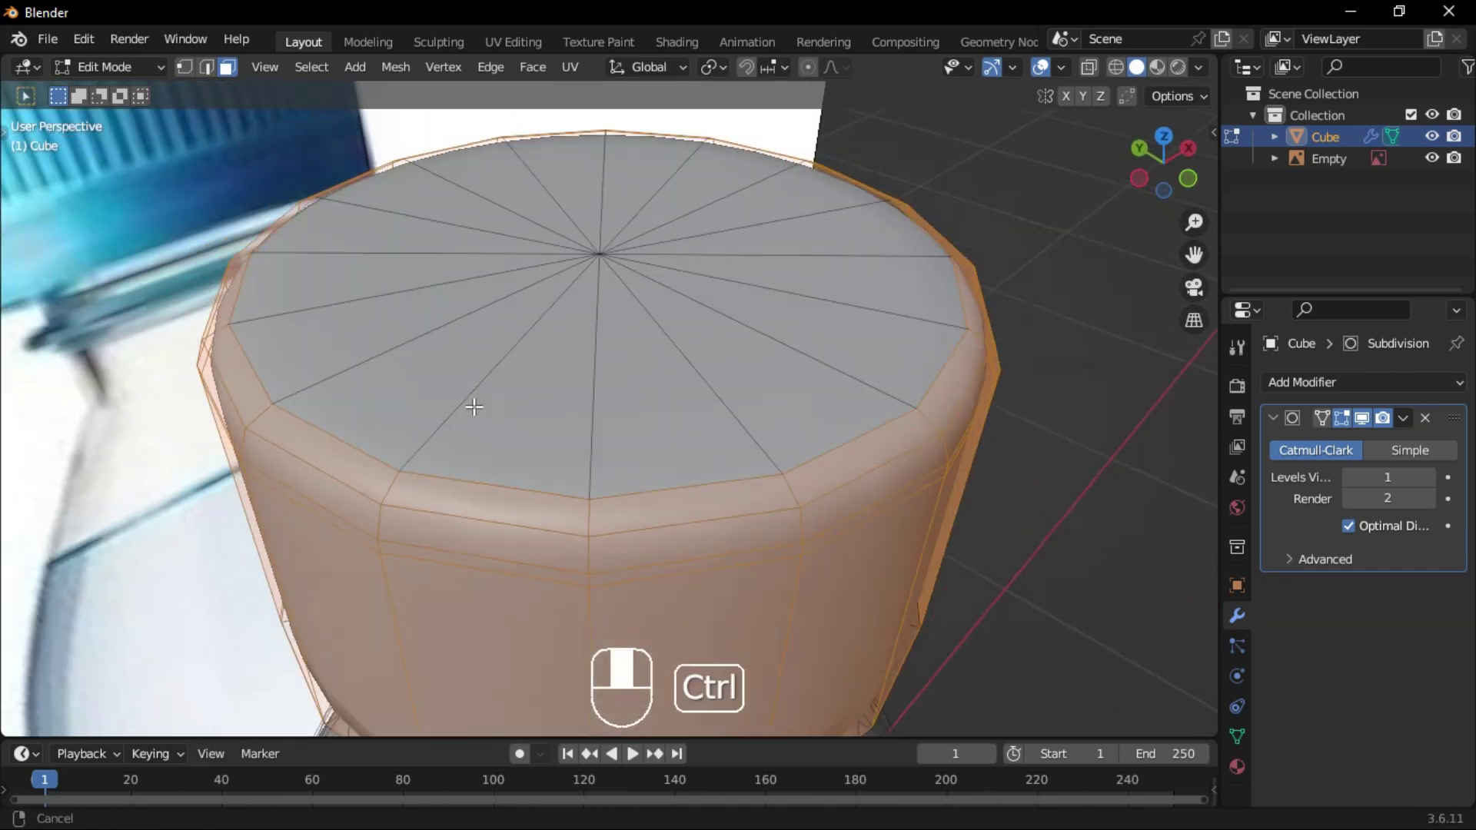
key("shift+KP_Subtract")
key("ctrl+KP_Subtract")
key("ctrl+KP_Add")
scroll(597, 486, "up", 2, "shift")
- Subdivide the cap's side faces twice and select alternating vertical strips
mouse_move(598, 486)
middle_mouse_down()
mouse_move(626, 445)
mouse_move(612, 356)
mouse_move(554, 430)
middle_mouse_up()
right_click(554, 430)
left_click(515, 417)
right_click(516, 418)
left_click(484, 392)
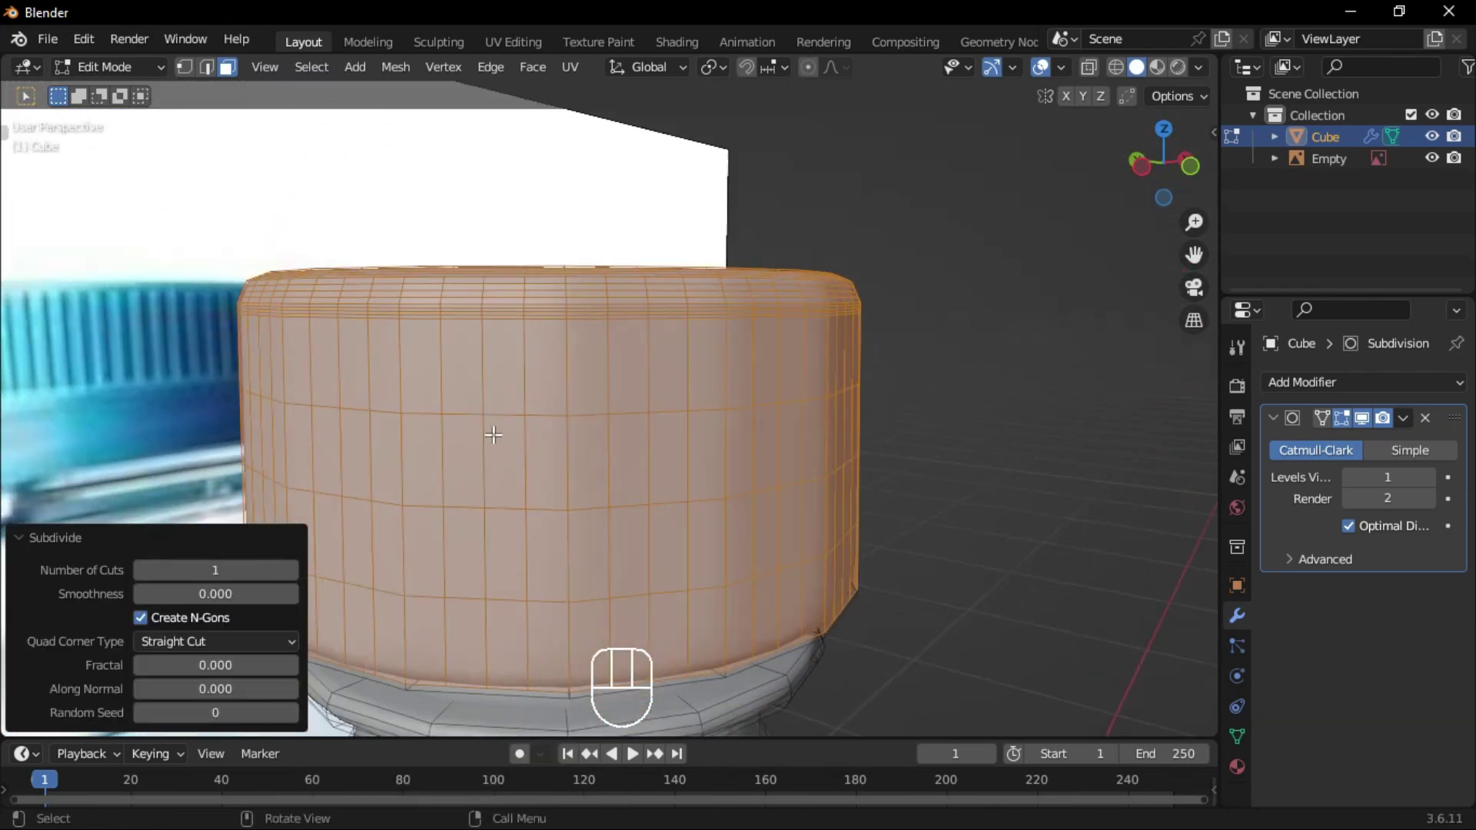
middle_click_drag(439, 375, 496, 305, "shift")
left_click(496, 304)
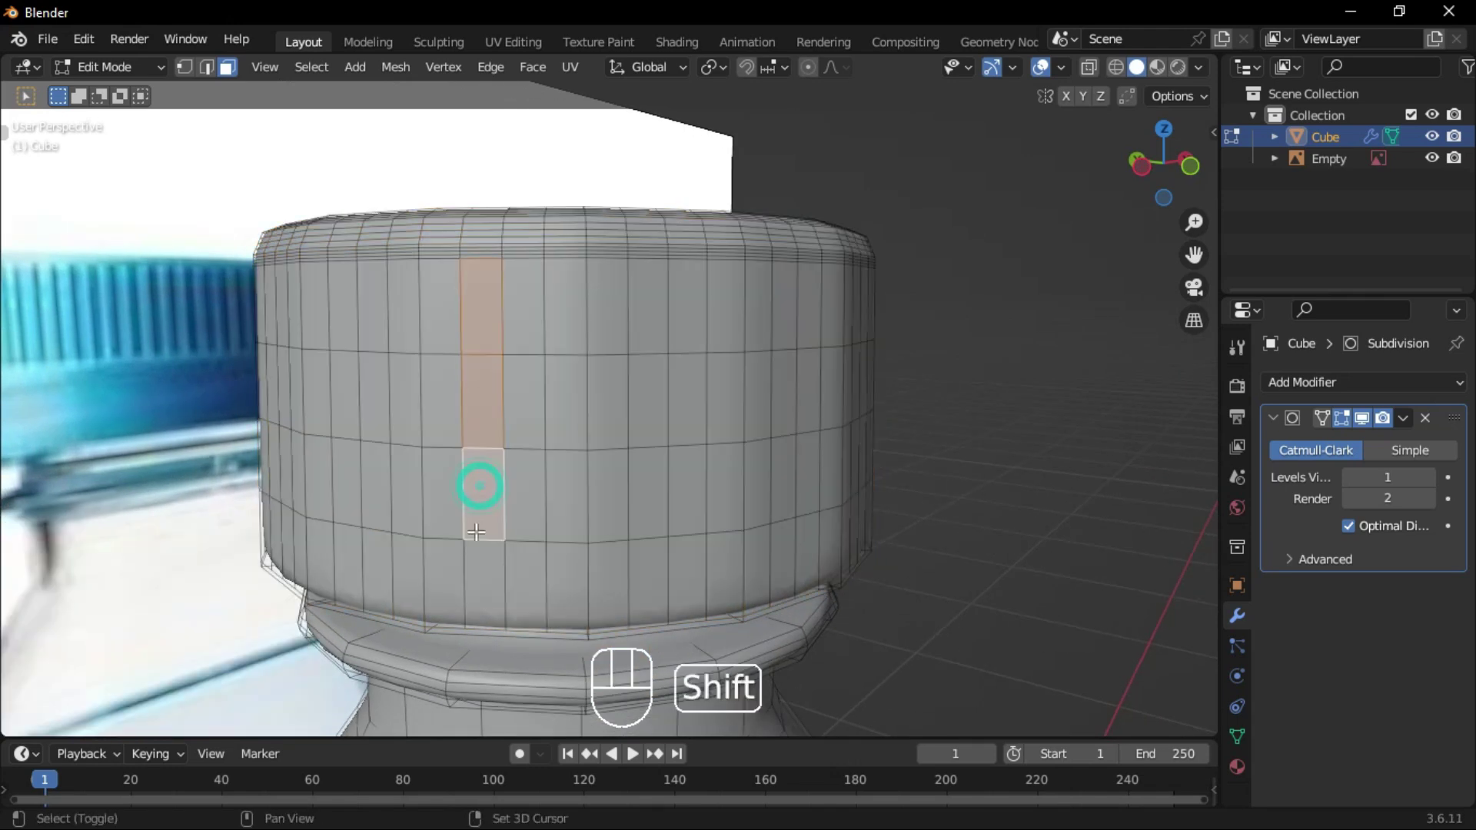
mouse_move(650, 583)
middle_mouse_down()
mouse_move(603, 278)
mouse_move(462, 347)
mouse_move(414, 336)
mouse_move(560, 412)
middle_mouse_up()
mouse_move(543, 323)
middle_mouse_down("shift")
mouse_move(777, 371)
mouse_move(930, 228)
mouse_move(972, 265)
mouse_move(1002, 254)
mouse_move(921, 194)
mouse_move(911, 485)
mouse_move(817, 372)
mouse_move(966, 330)
middle_mouse_up("shift")
- Extrude the selected cap strips inward along normals to form grooves
key("alt+e")
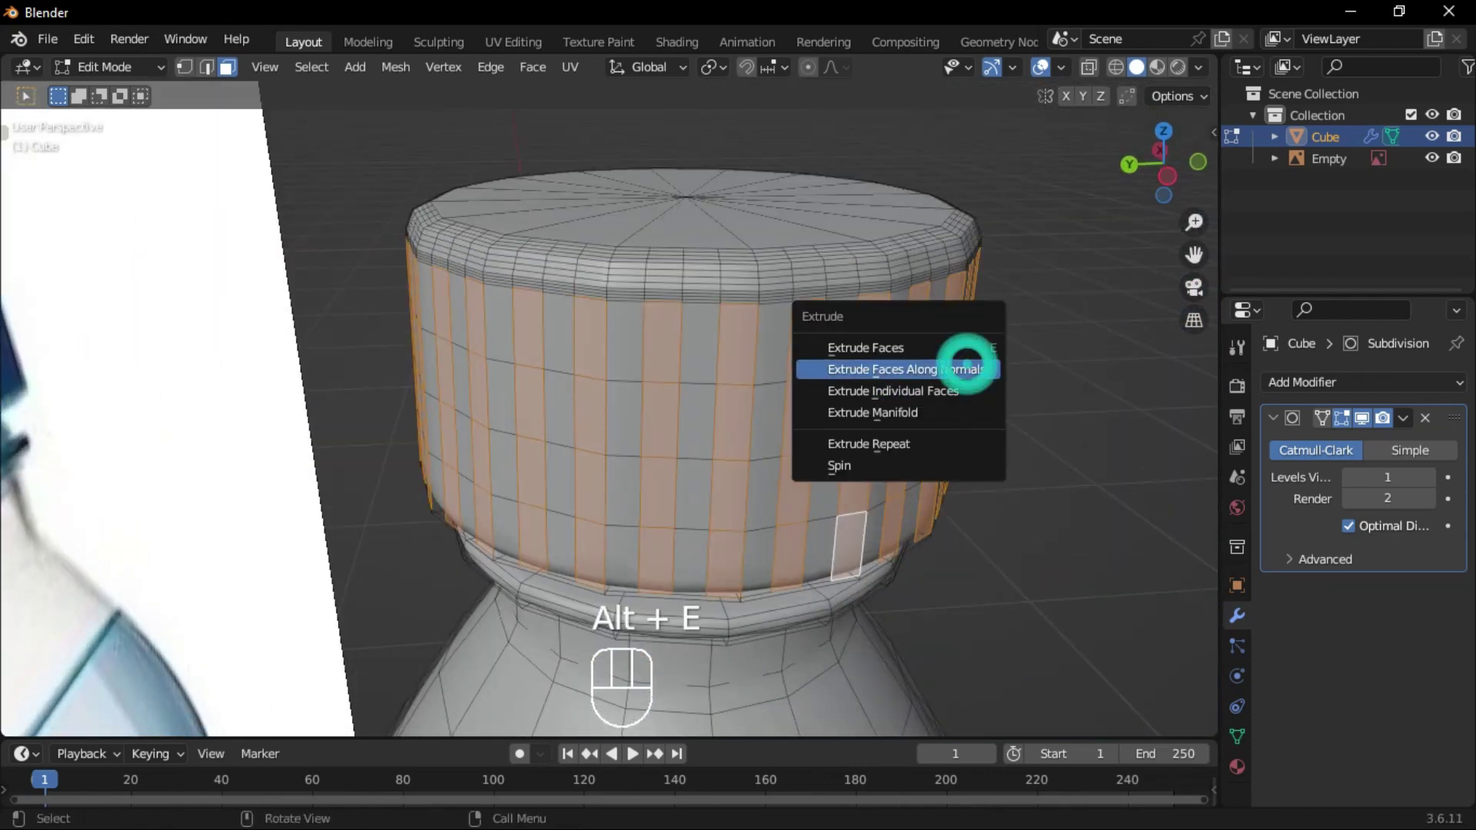
left_click(953, 368)
left_click(912, 372)
middle_click_drag(911, 372, 897, 324)
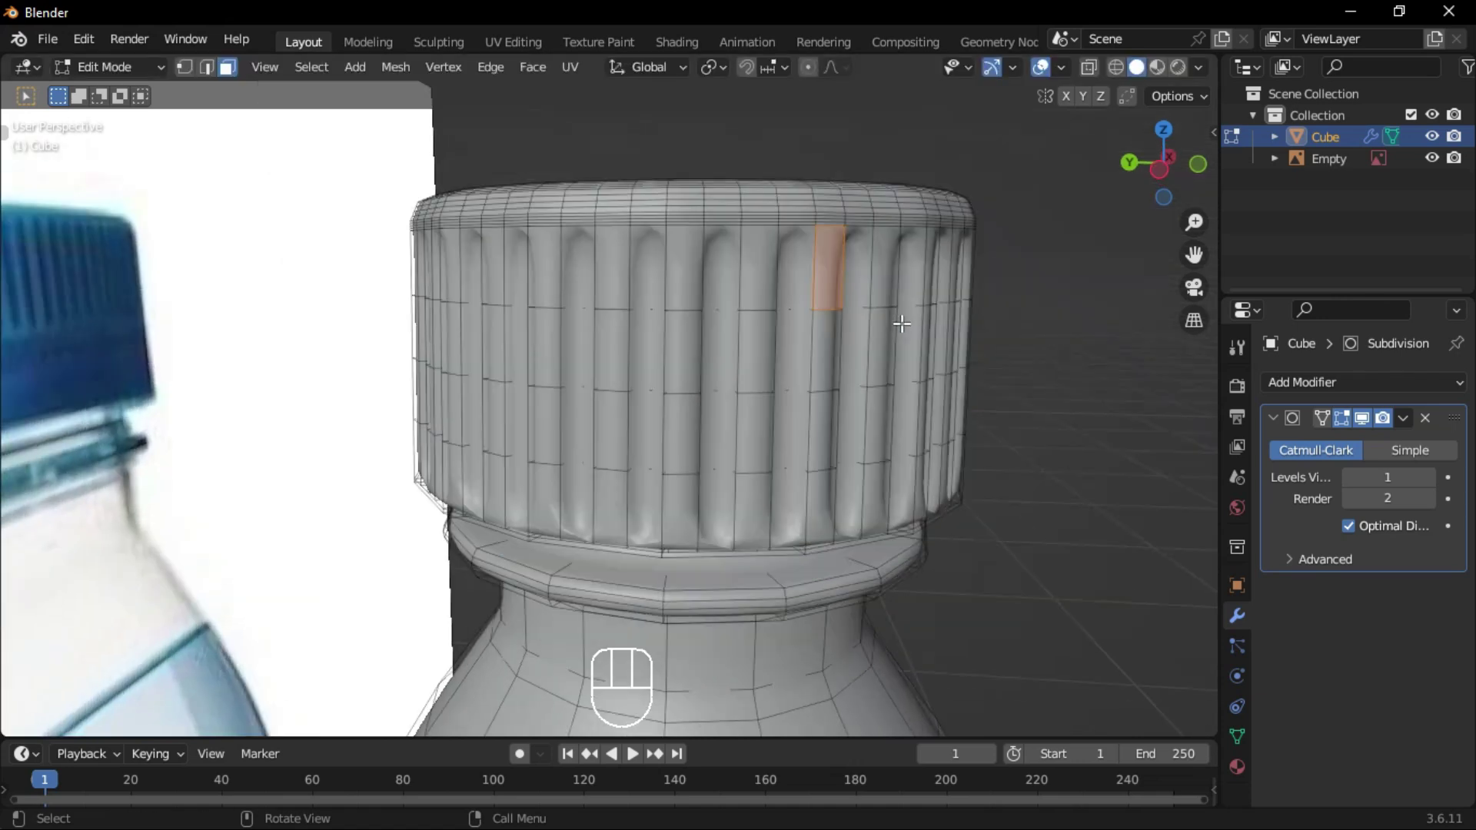
- Place an edge loop across the cap, then undo the misplaced cut
left_click(857, 374)
left_click(789, 257)
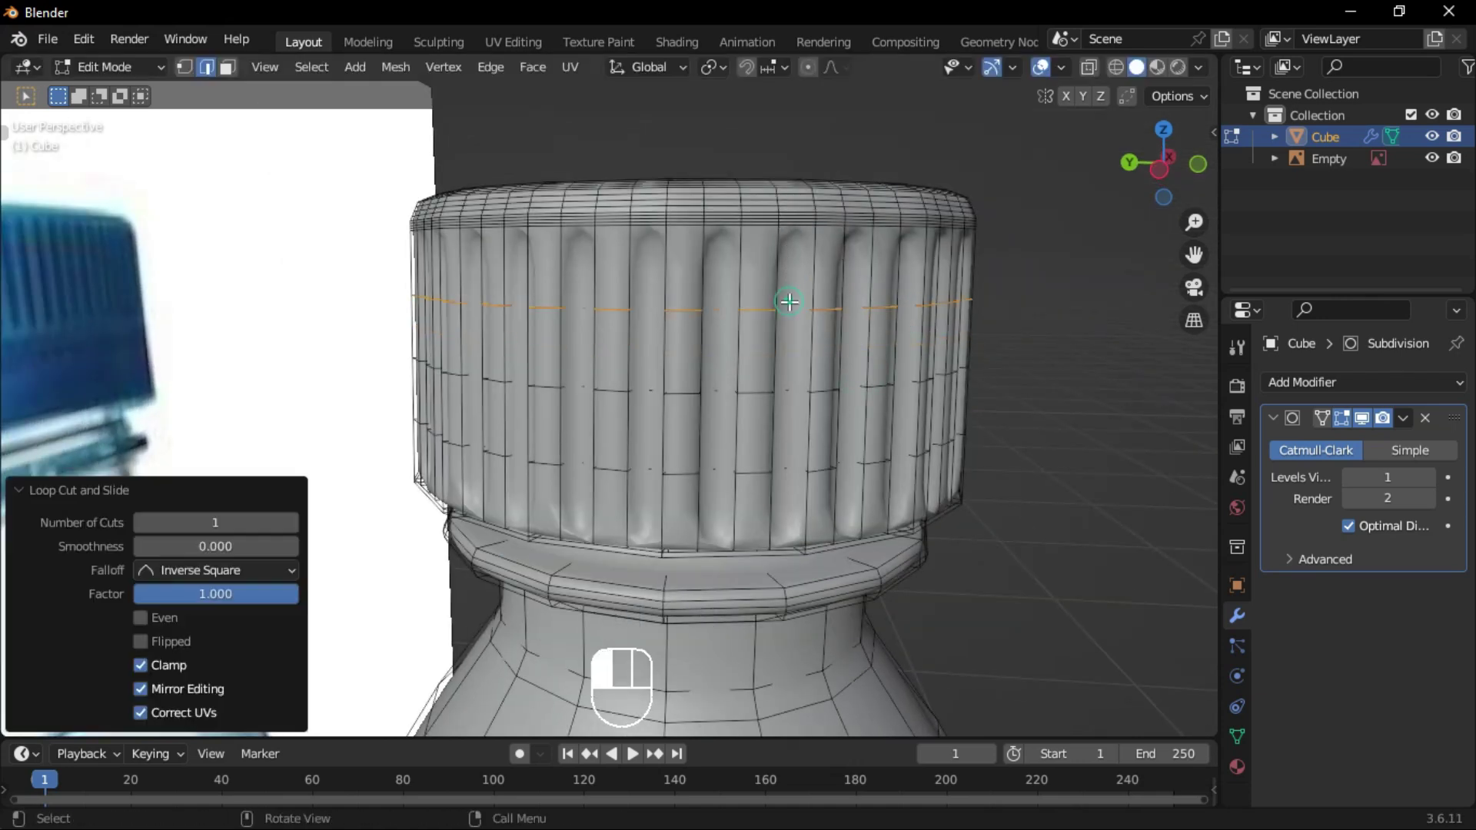
key("ctrl+z")
- Slide a new edge loop to the cap's bottom edge and return to Object Mode
key("ctrl+r")
left_click(791, 247)
left_click(808, 215)
middle_click_drag(807, 215, 710, 325)
left_click(724, 358)
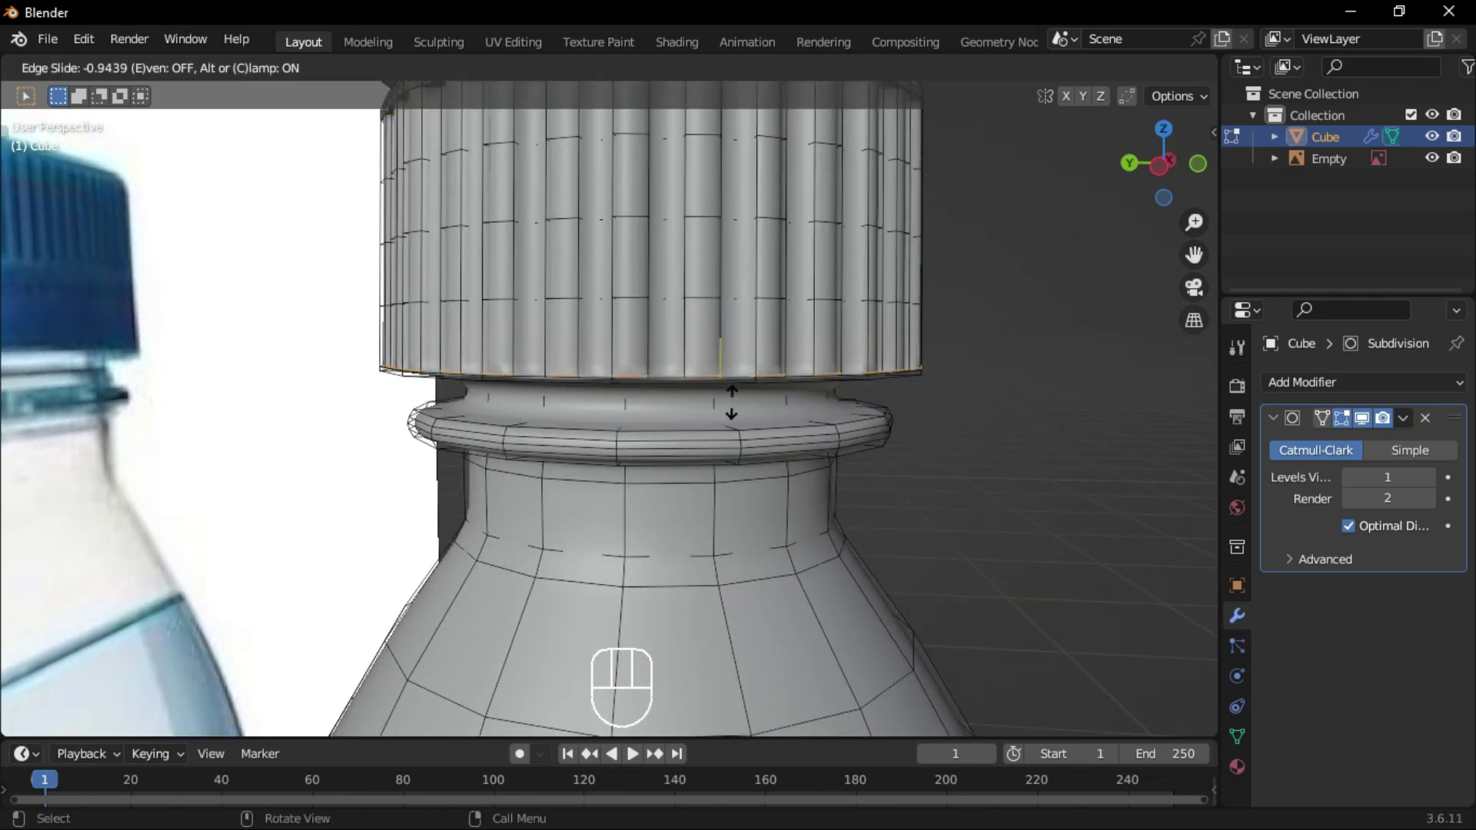
left_click(757, 350)
key("Tab")
left_click(827, 188)
scroll(673, 319, "down", 5)
mouse_move(674, 320)
middle_mouse_down()
mouse_move(648, 245)
mouse_move(602, 263)
mouse_move(658, 377)
middle_mouse_up()
scroll(603, 264, "up", 3)
- Select every cap face in X-ray by growing the selection from the cap top
key("Tab")
scroll(689, 289, "up", 3)
middle_click_drag(688, 290, 1010, 398, "shift")
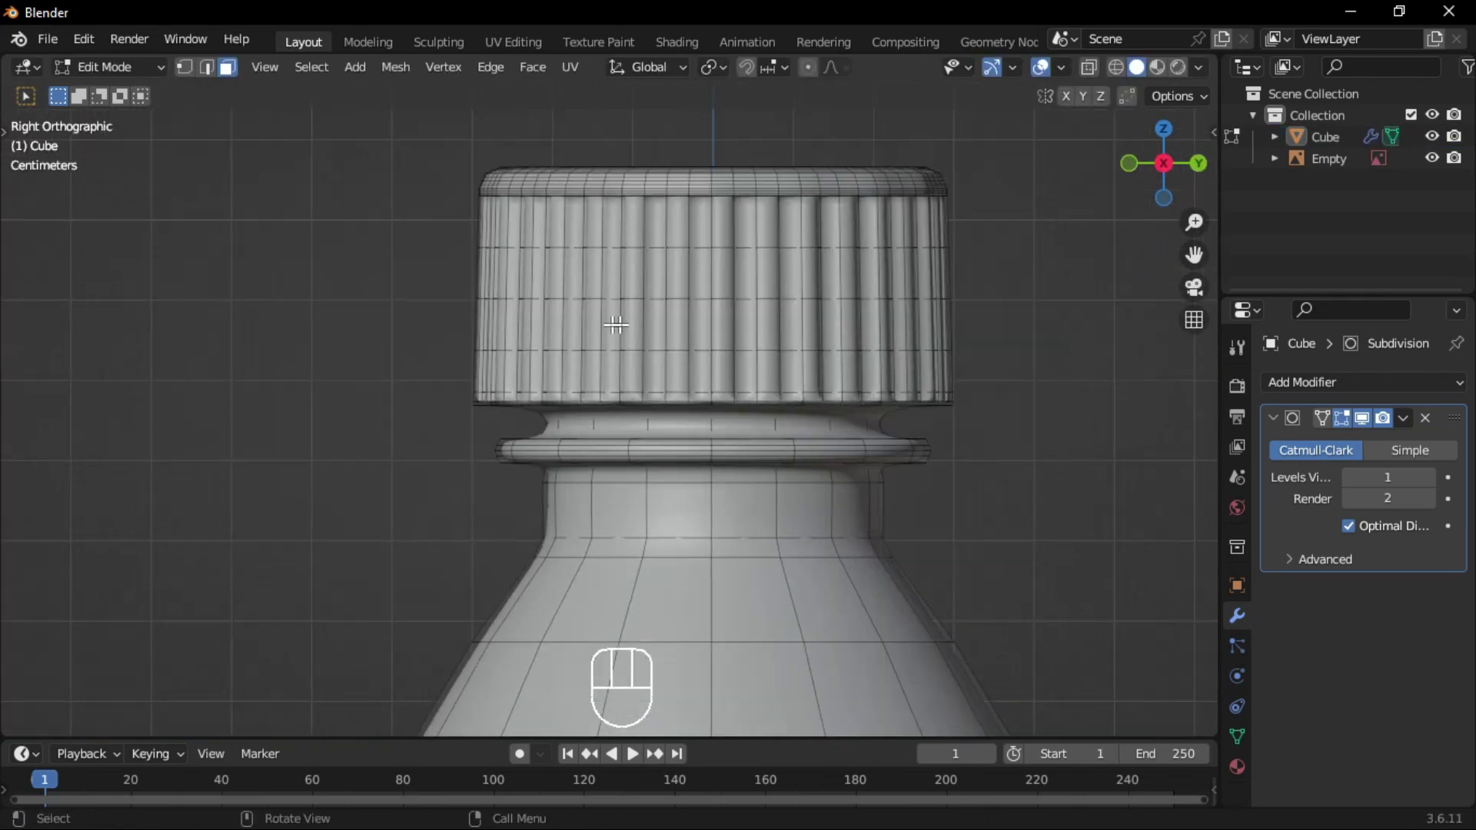
key("shift+z")
left_click_drag(422, 138, 967, 270)
key("shift+KP_Add")
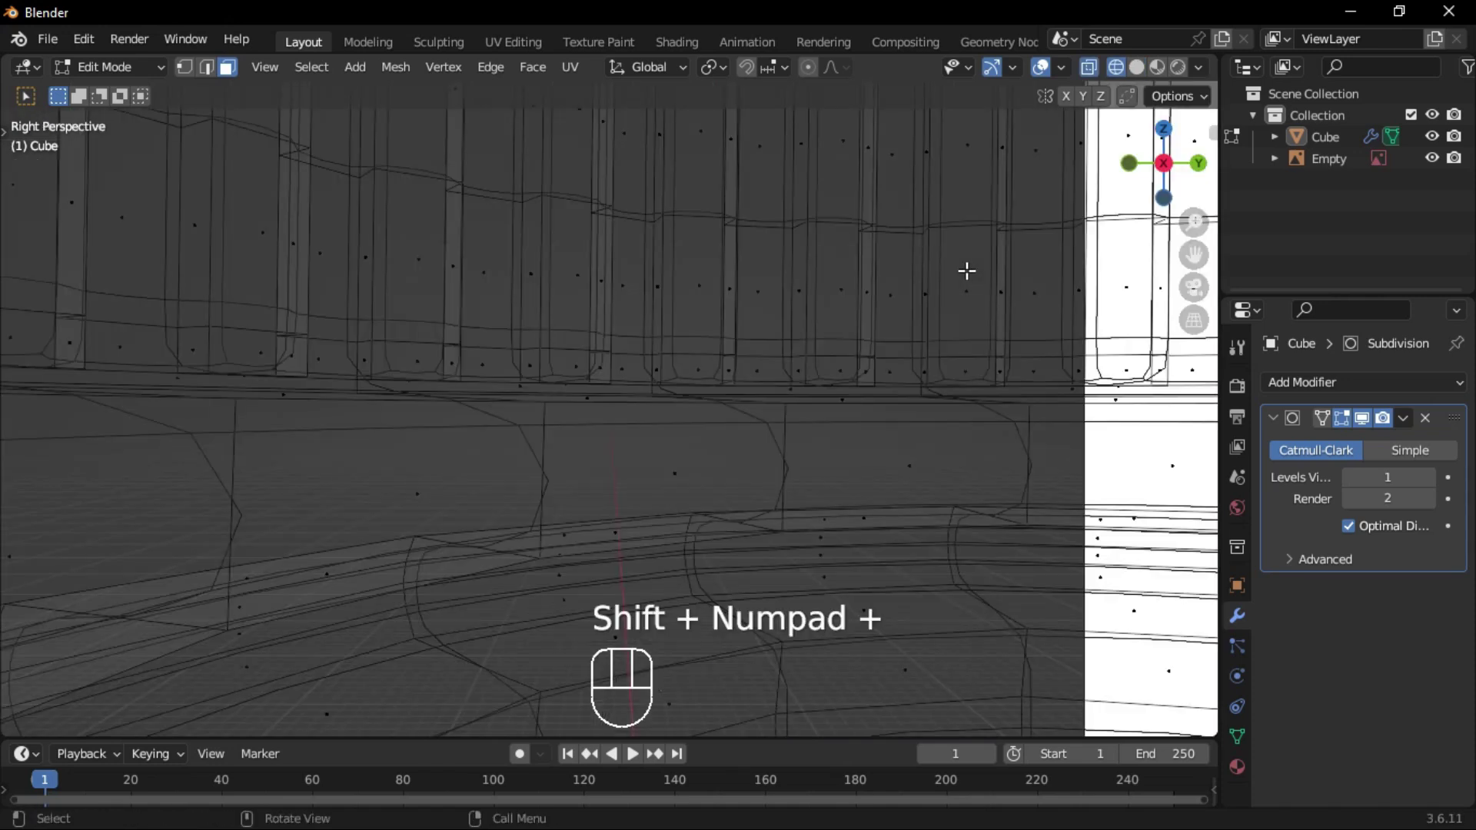
key("shift+KP_Subtract")
key("KP_5")
key("ctrl+KP_Add")
key("ctrl+KP_Add")
key("ctrl+KP_Add")
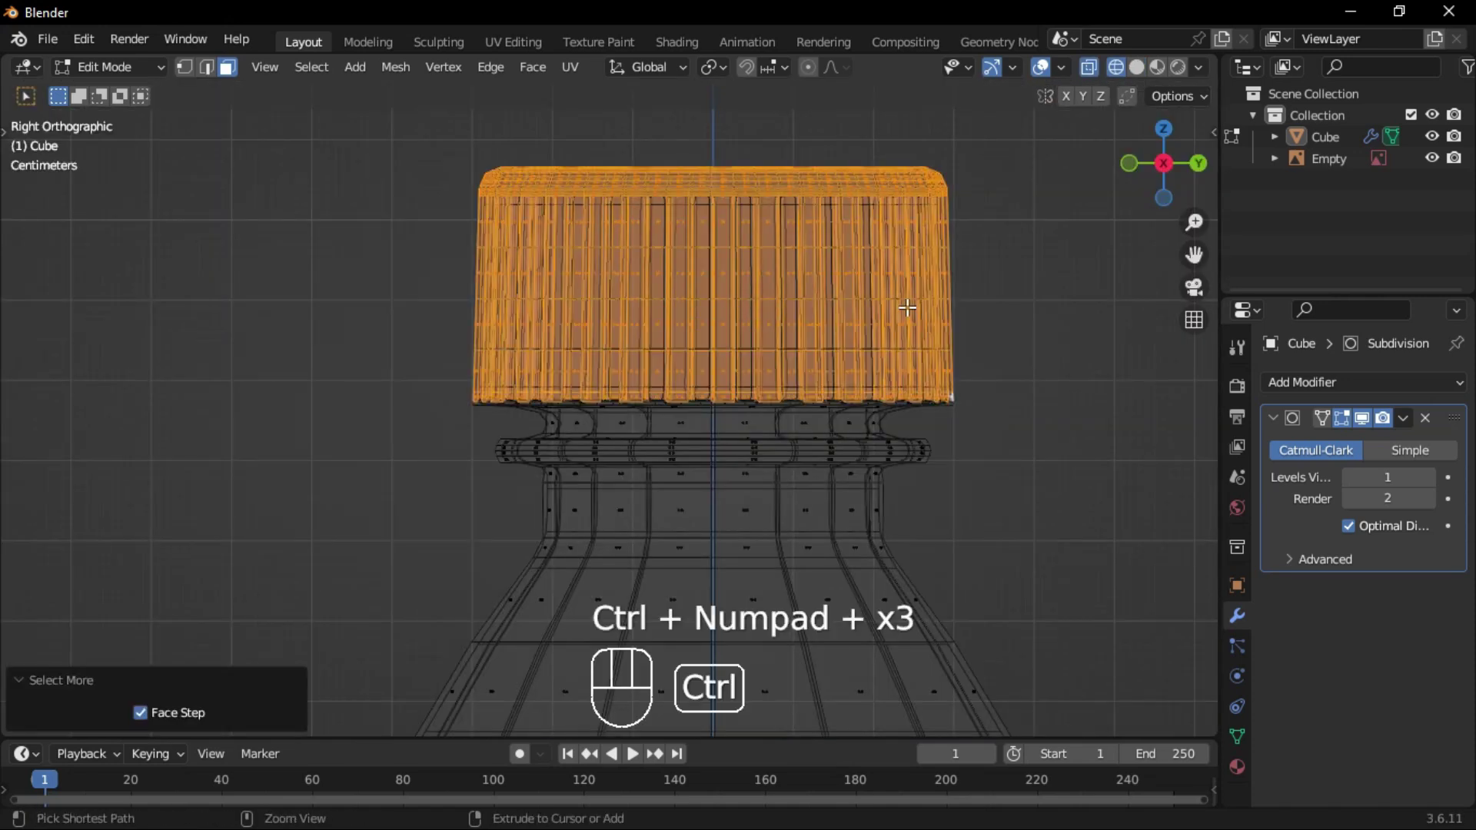
mouse_move(908, 308)
middle_mouse_down()
mouse_move(917, 327)
mouse_move(884, 396)
middle_mouse_up()
key("shift+z")
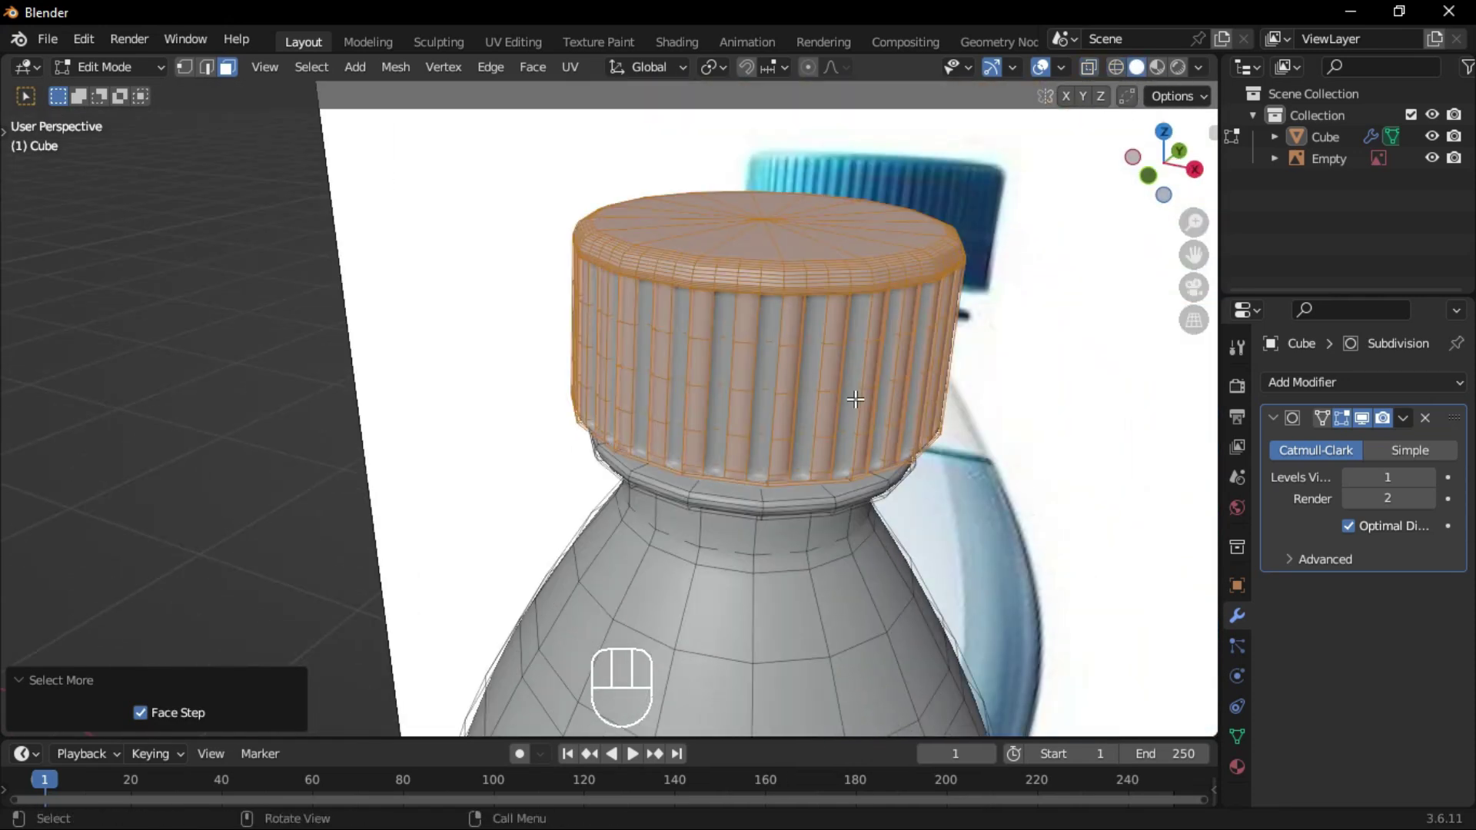
- Separate the cap into Cube.001, test moving it up, undo, and deselect
key("p")
left_click(850, 395)
key("Tab")
middle_click_drag(452, 438, 756, 359)
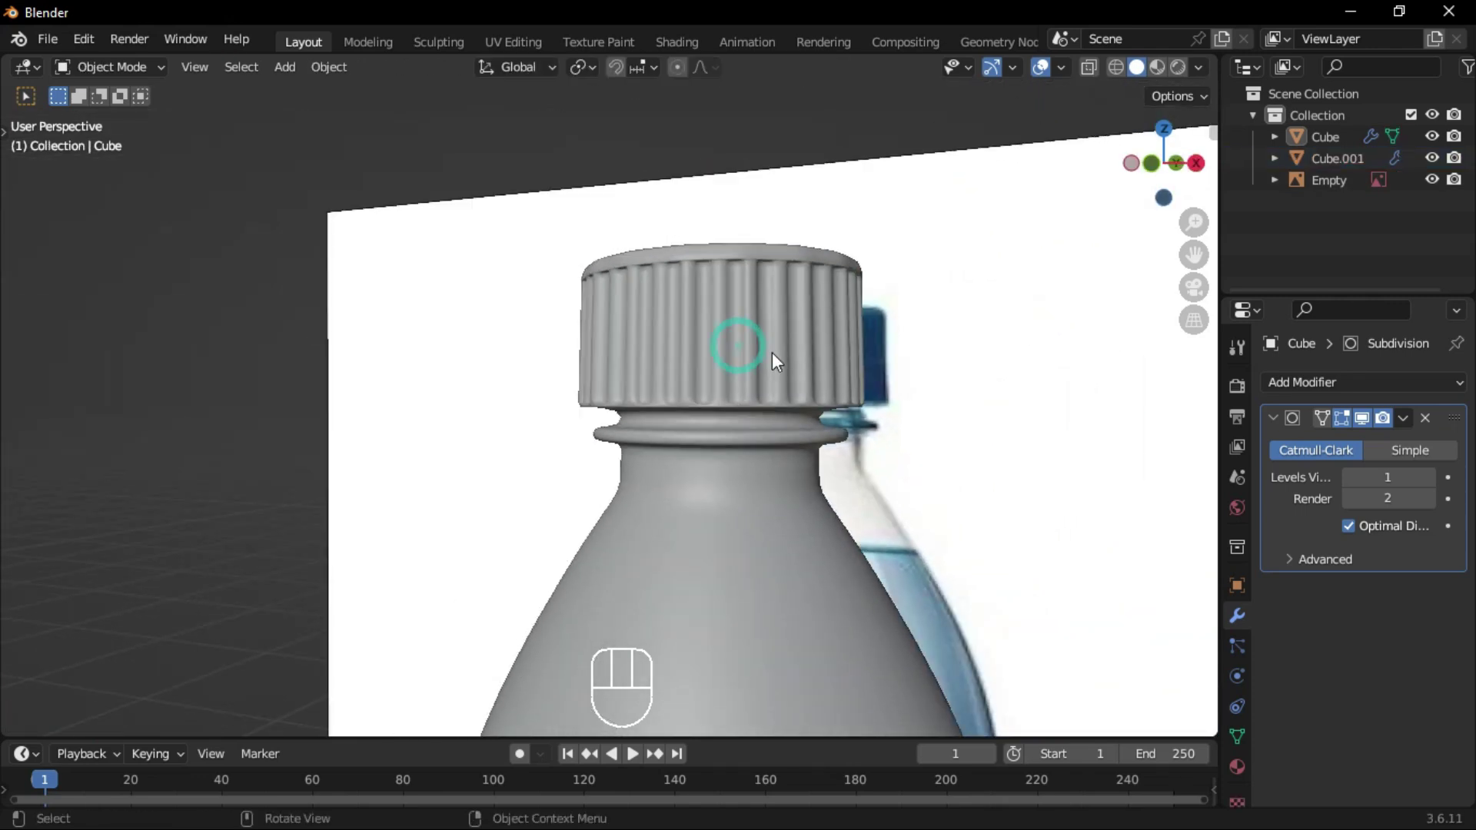
left_click(657, 335)
key("g")
key("g")
left_click(666, 270)
middle_click_drag(665, 270, 761, 339)
key("ctrl+z")
scroll(759, 404, "down", 5)
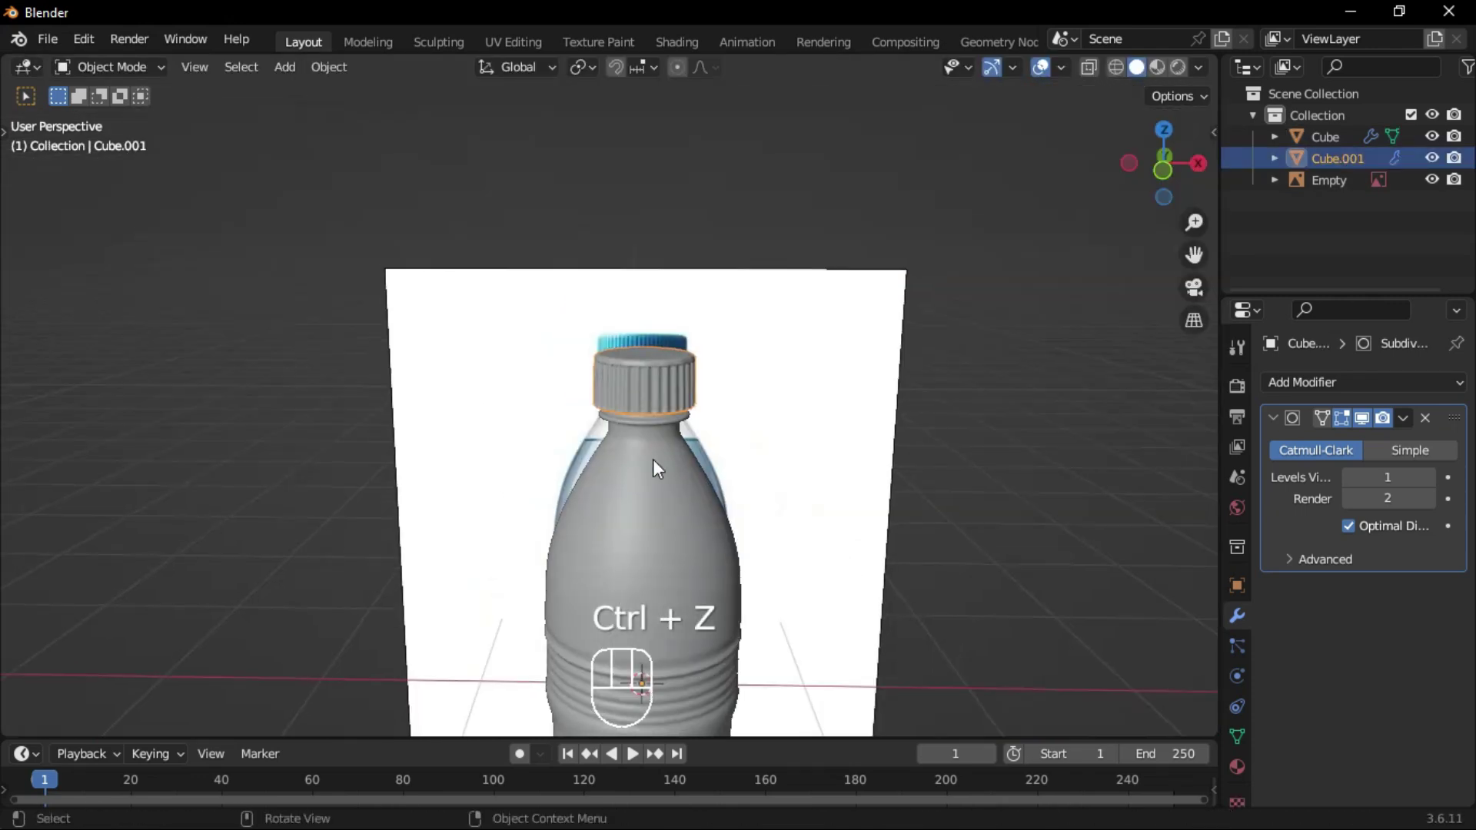
left_click(970, 473)
scroll(859, 501, "down", 3)
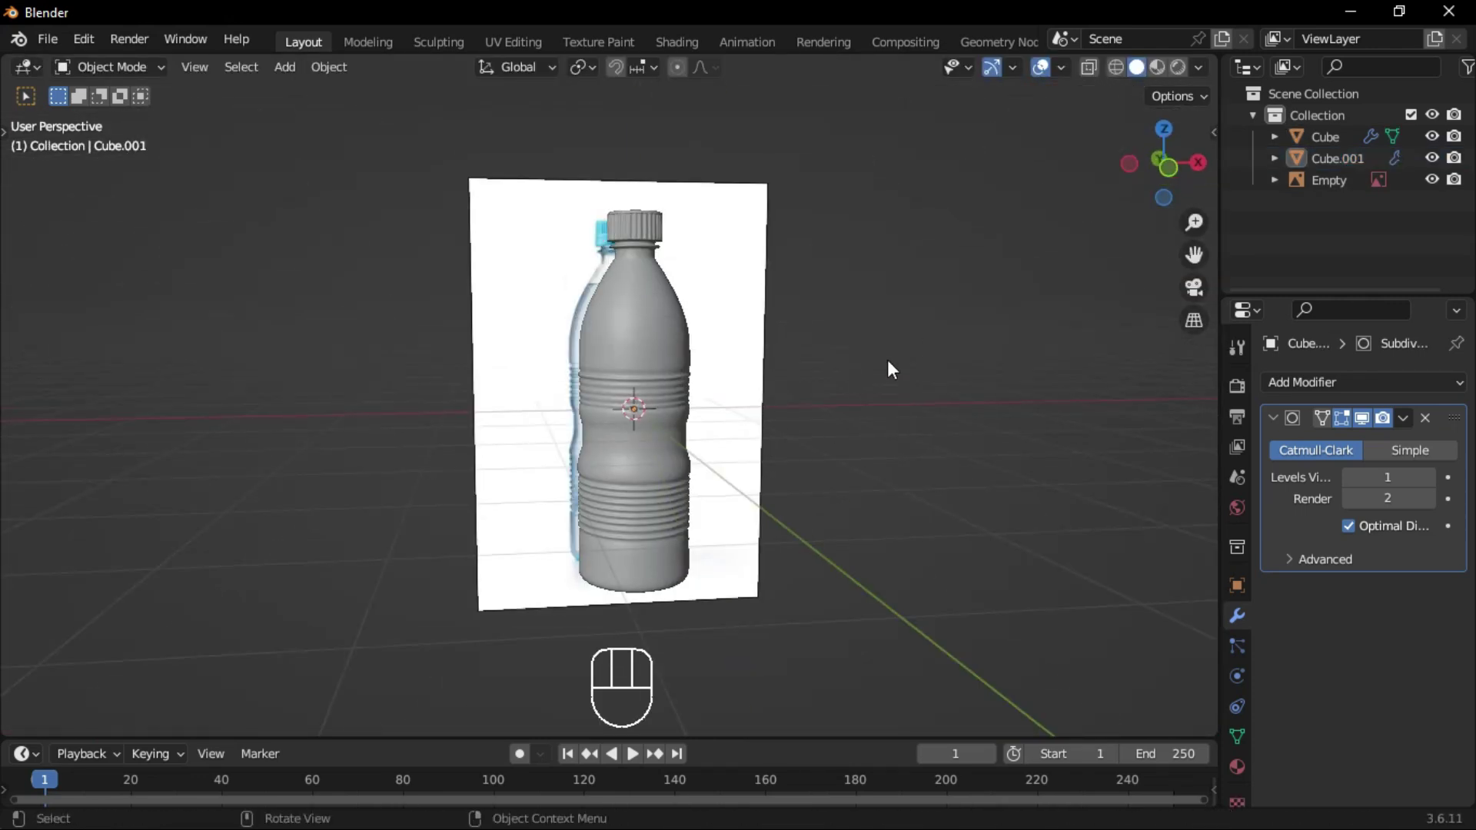
- Create a new material for the bottle in the Shading workspace
left_click(676, 42)
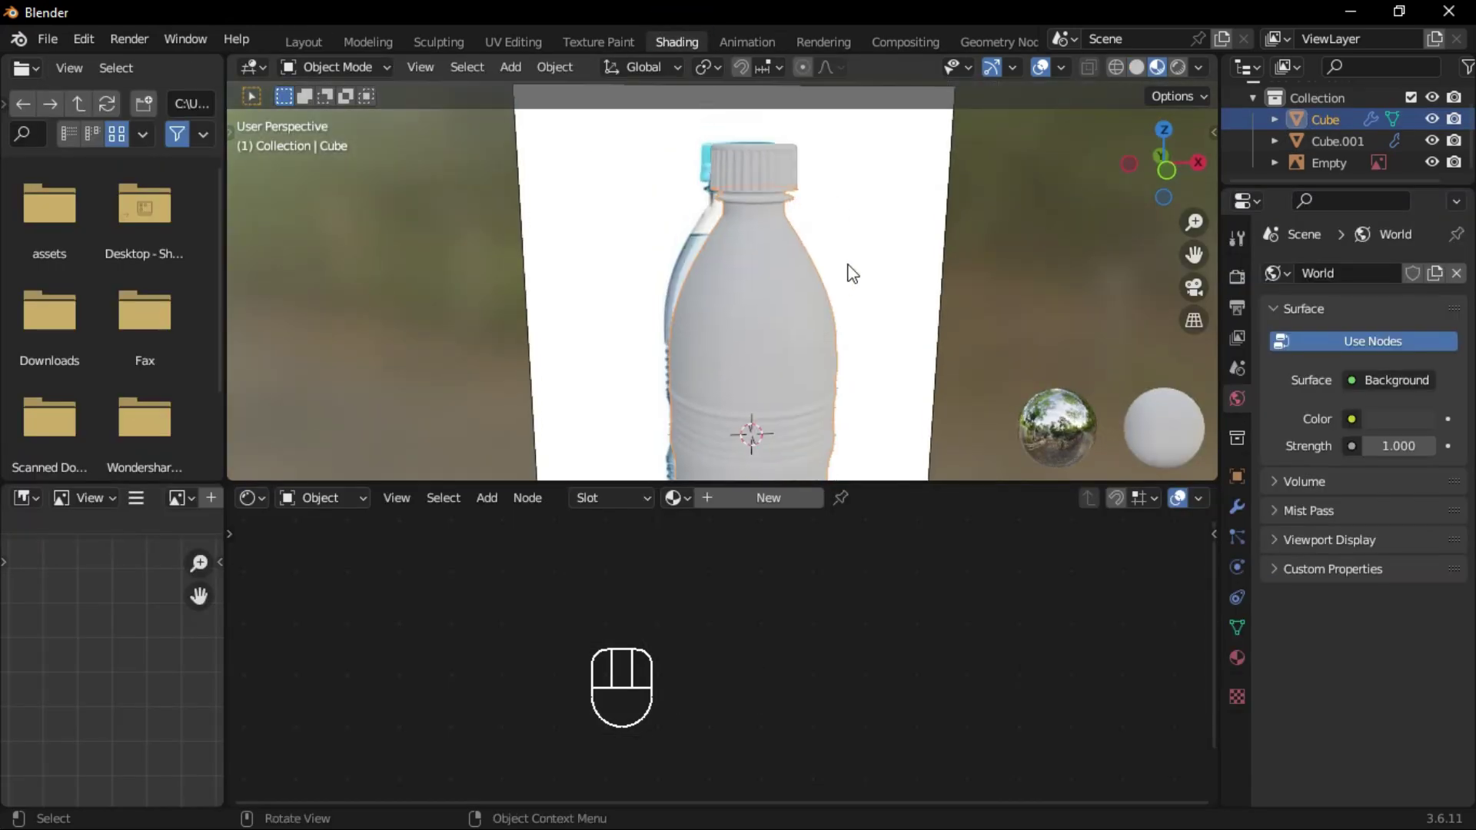
middle_click_drag(851, 271, 945, 340)
scroll(765, 445, "down", 2)
left_click(781, 496)
left_click_drag(784, 533, 876, 554)
scroll(794, 571, "up", 2)
- Insert a Mix Shader on the output link and connect a Glossy BSDF into it
key("shift+a")
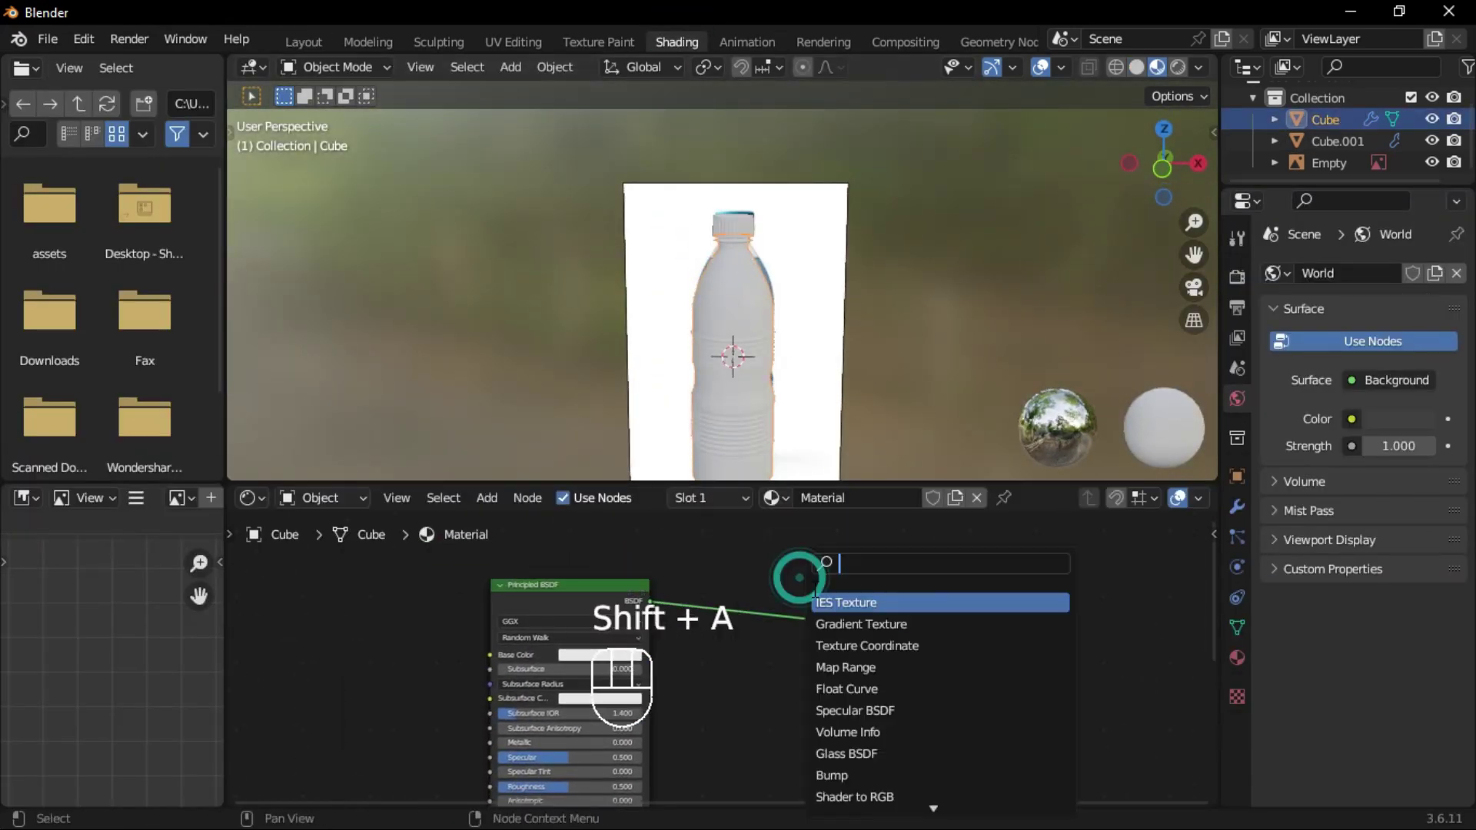
type("mix")
key("Return")
left_click(897, 700)
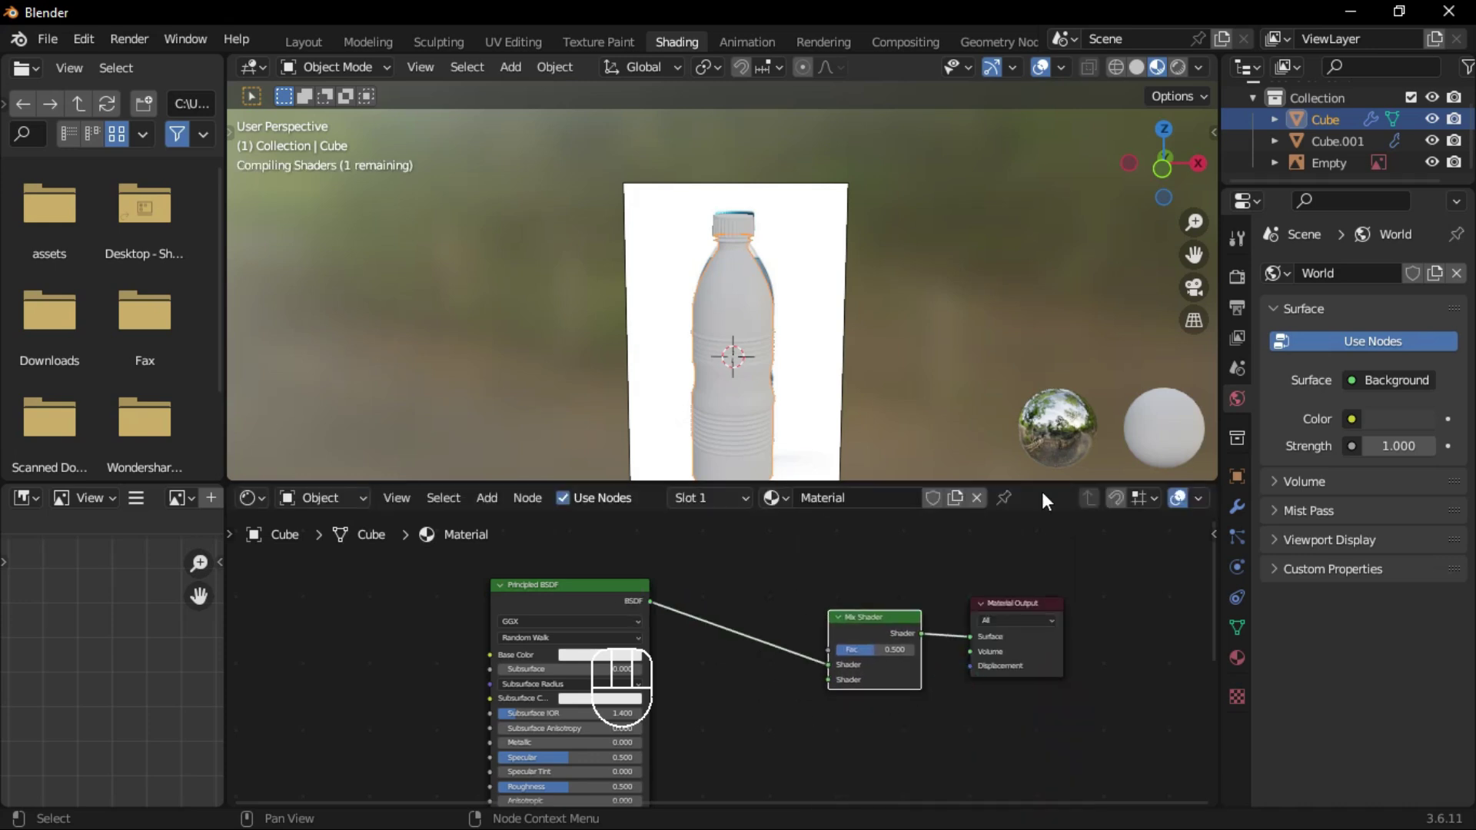
key("shift+a")
type("gl")
left_click(761, 602)
left_click(732, 693)
left_click_drag(581, 581, 422, 618)
left_click_drag(820, 678, 821, 680)
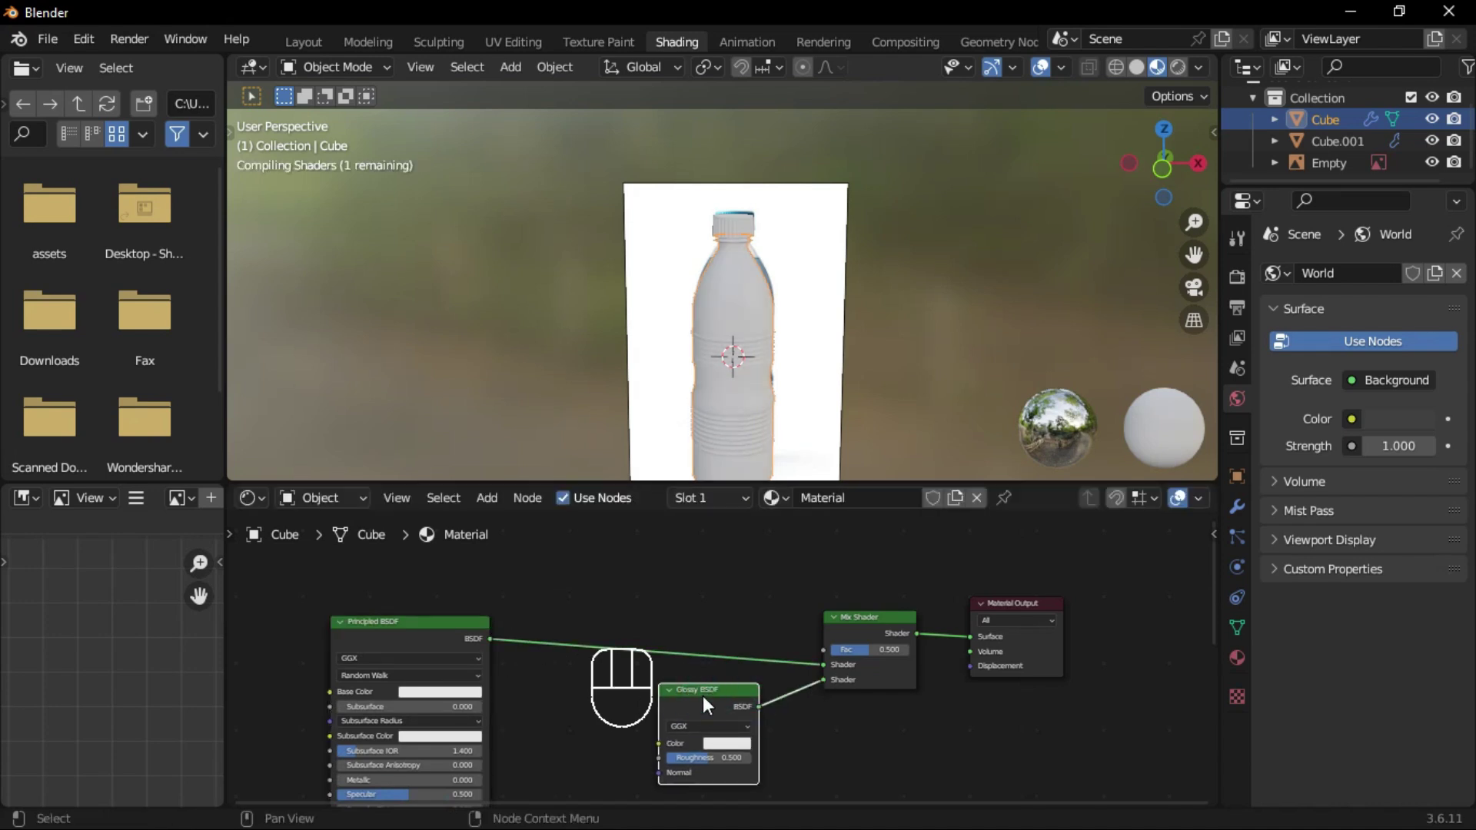
- Duplicate the Mix Shader, setting glossy roughness to 0.03 and mix factor to 1
left_click(874, 612)
key("shift+d")
left_click(617, 636)
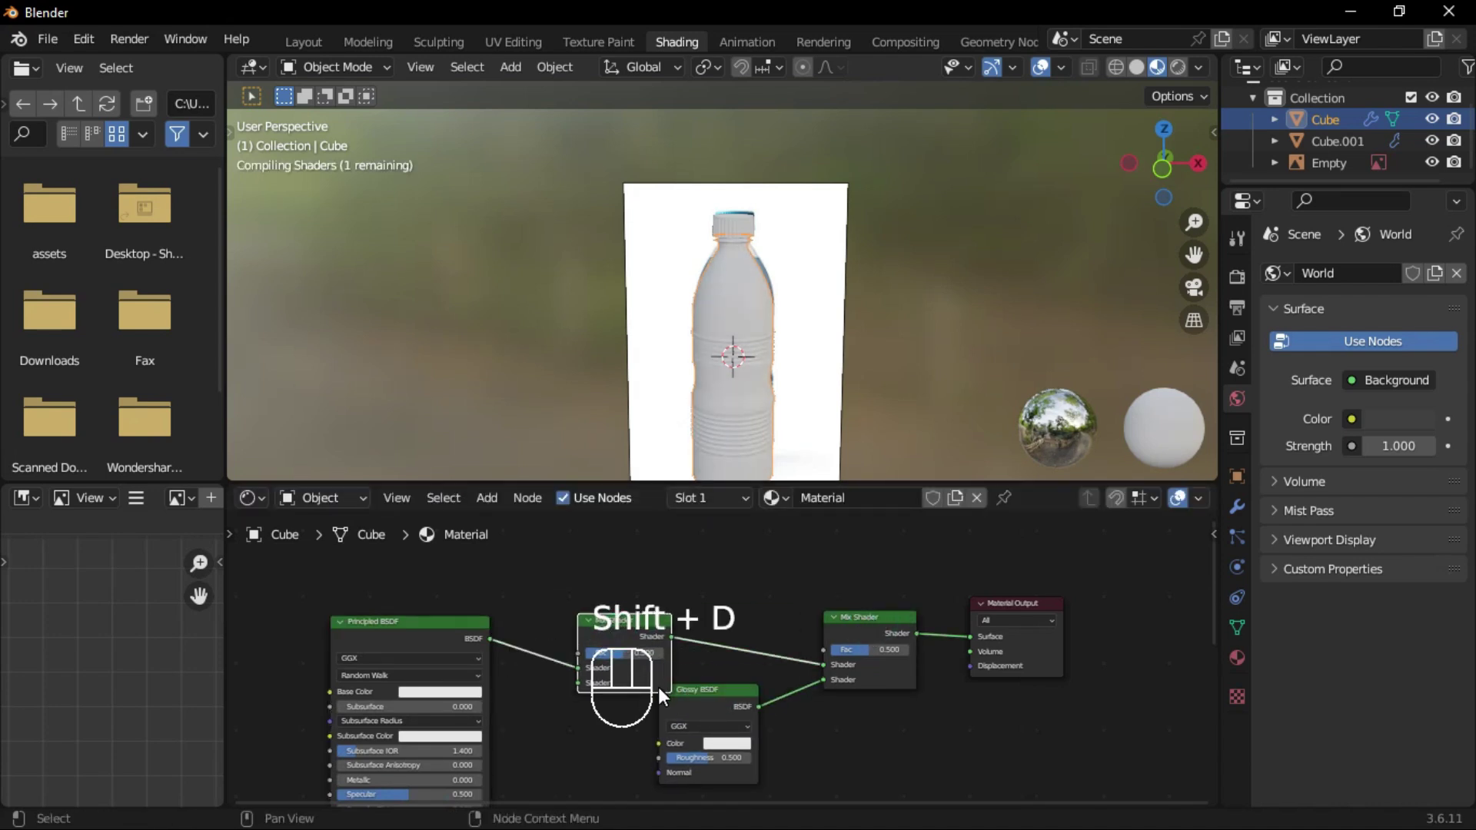
middle_click_drag(784, 610, 763, 634)
scroll(756, 611, "up", 1)
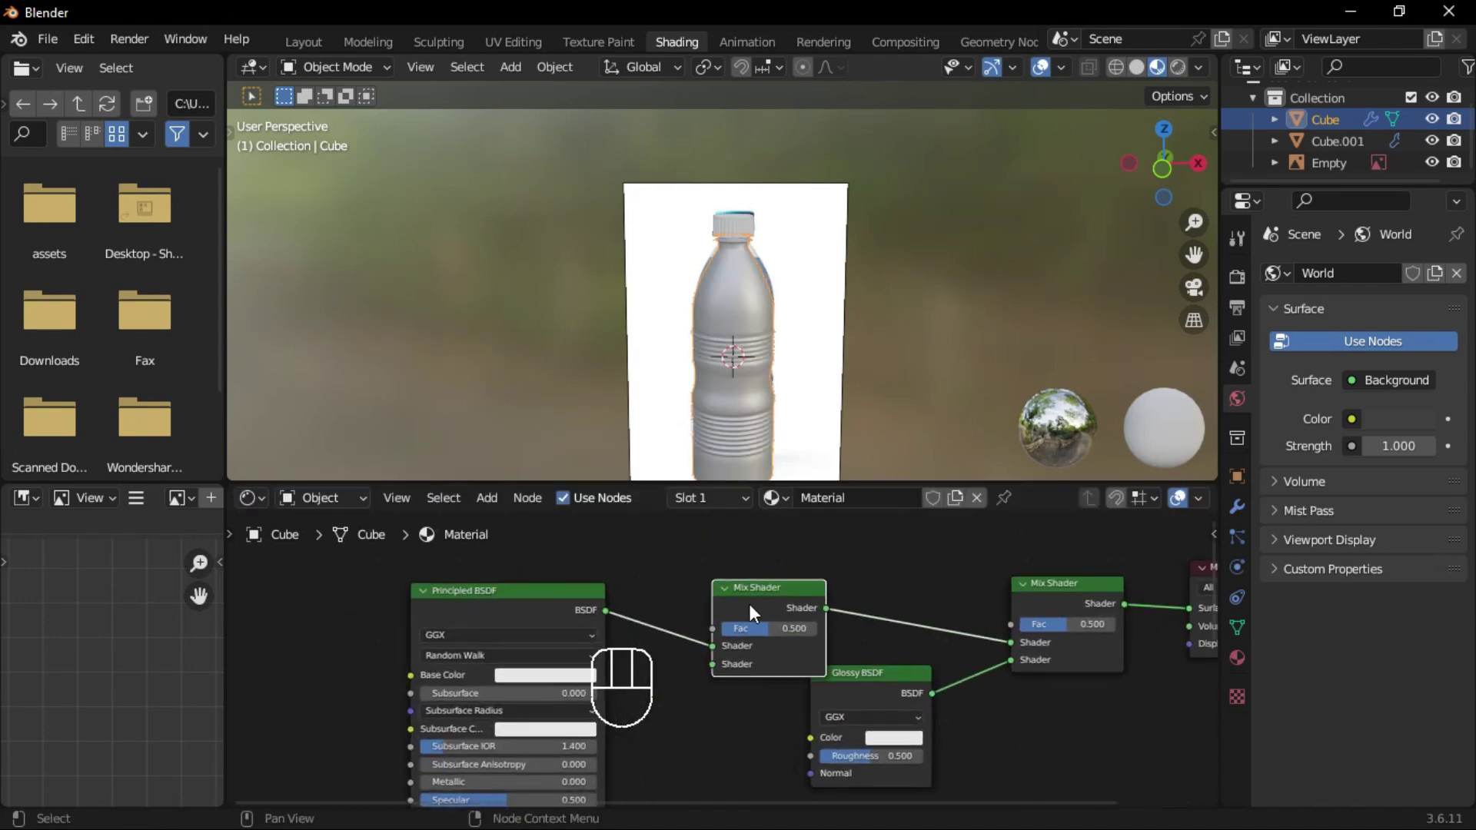
left_click_drag(865, 692, 897, 699)
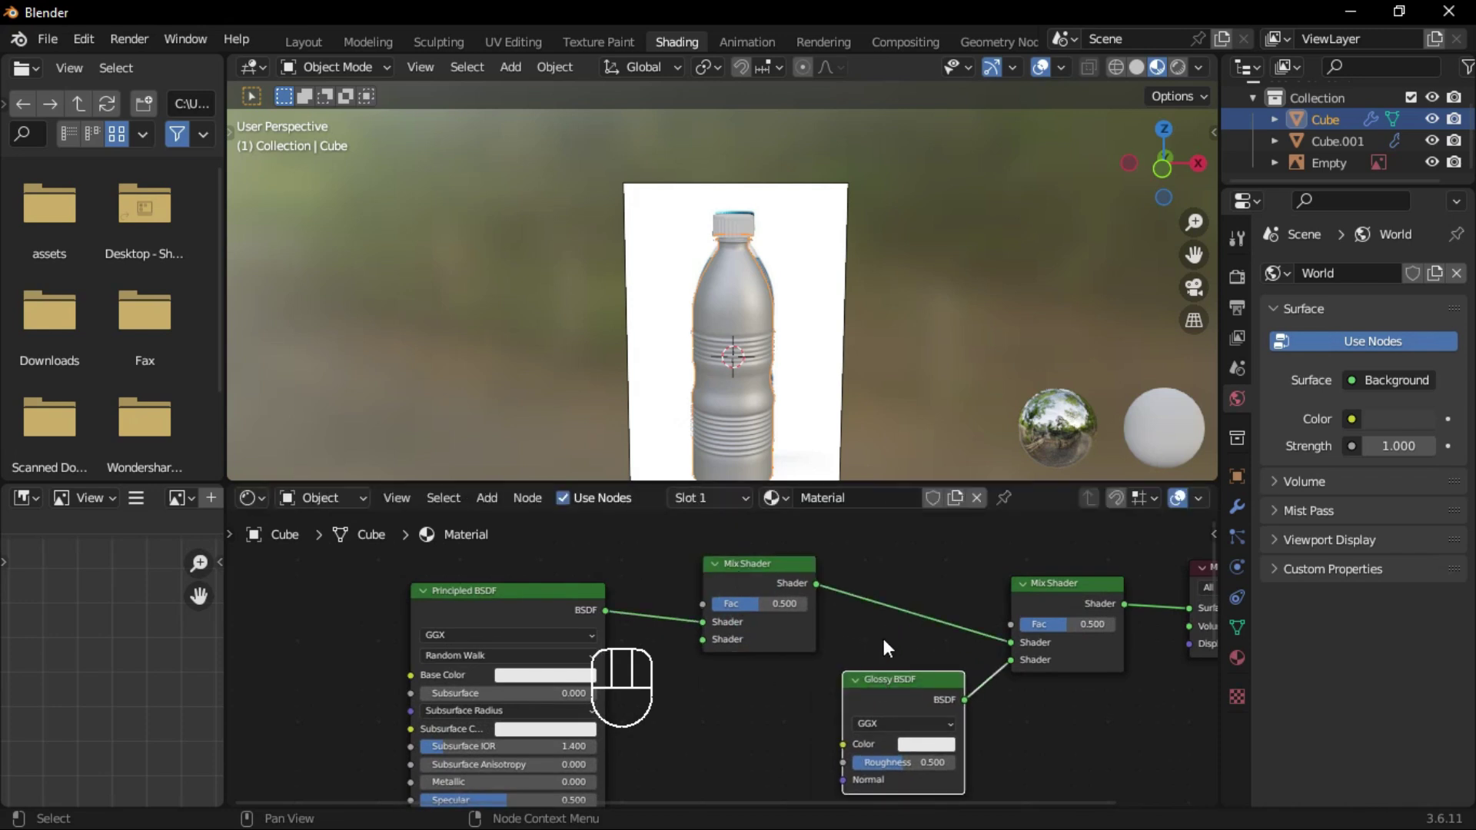
scroll(808, 682, "up", 1)
scroll(784, 698, "up", 1)
type("0.03")
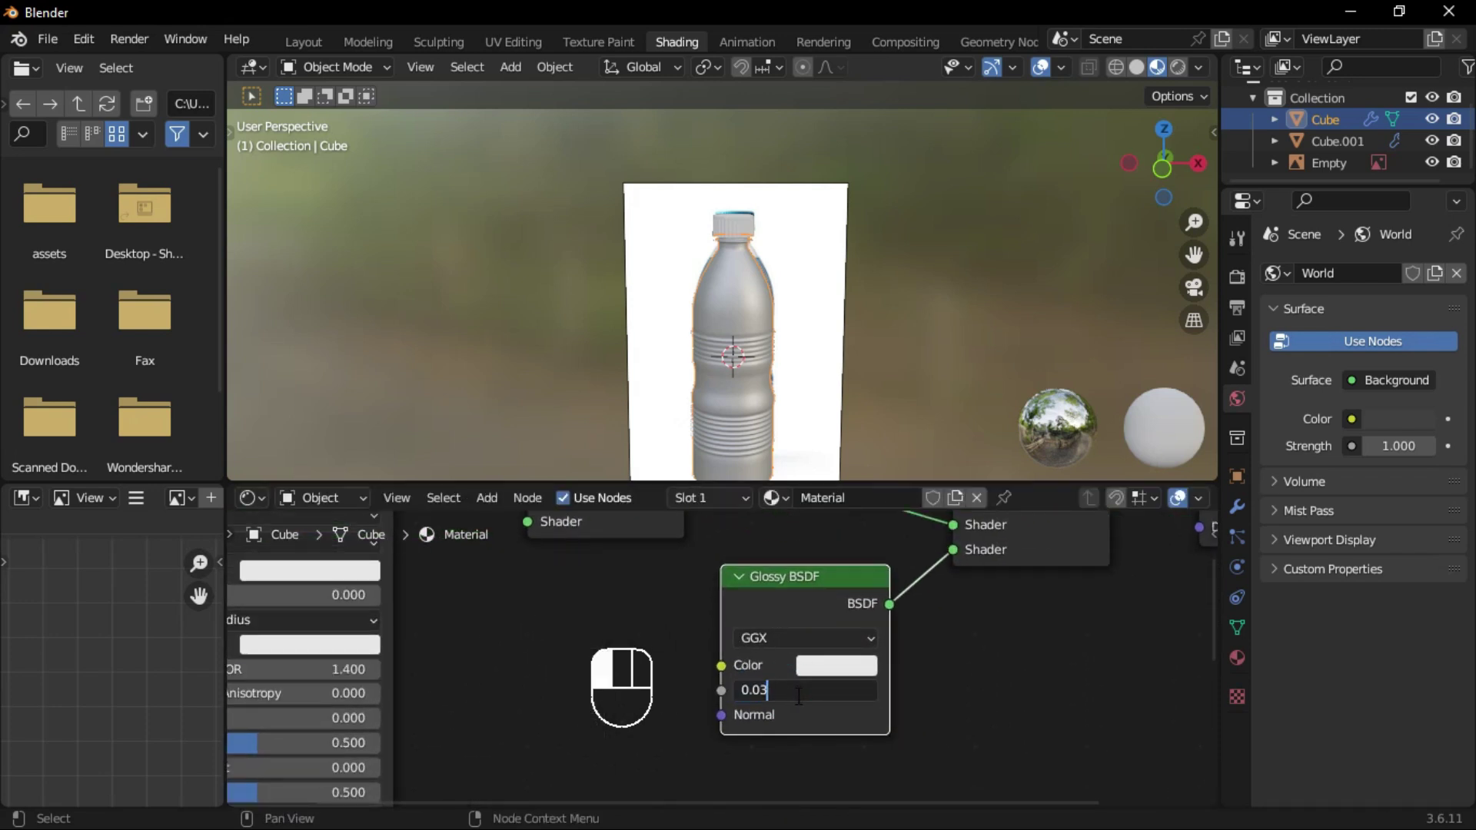
key("Return")
middle_click_drag(796, 699, 924, 821)
type("1")
key("Return")
scroll(738, 686, "down", 1)
scroll(725, 693, "down", 1)
- Link a Transparent BSDF into the Mix Shader, then select the cap
key("shift+a")
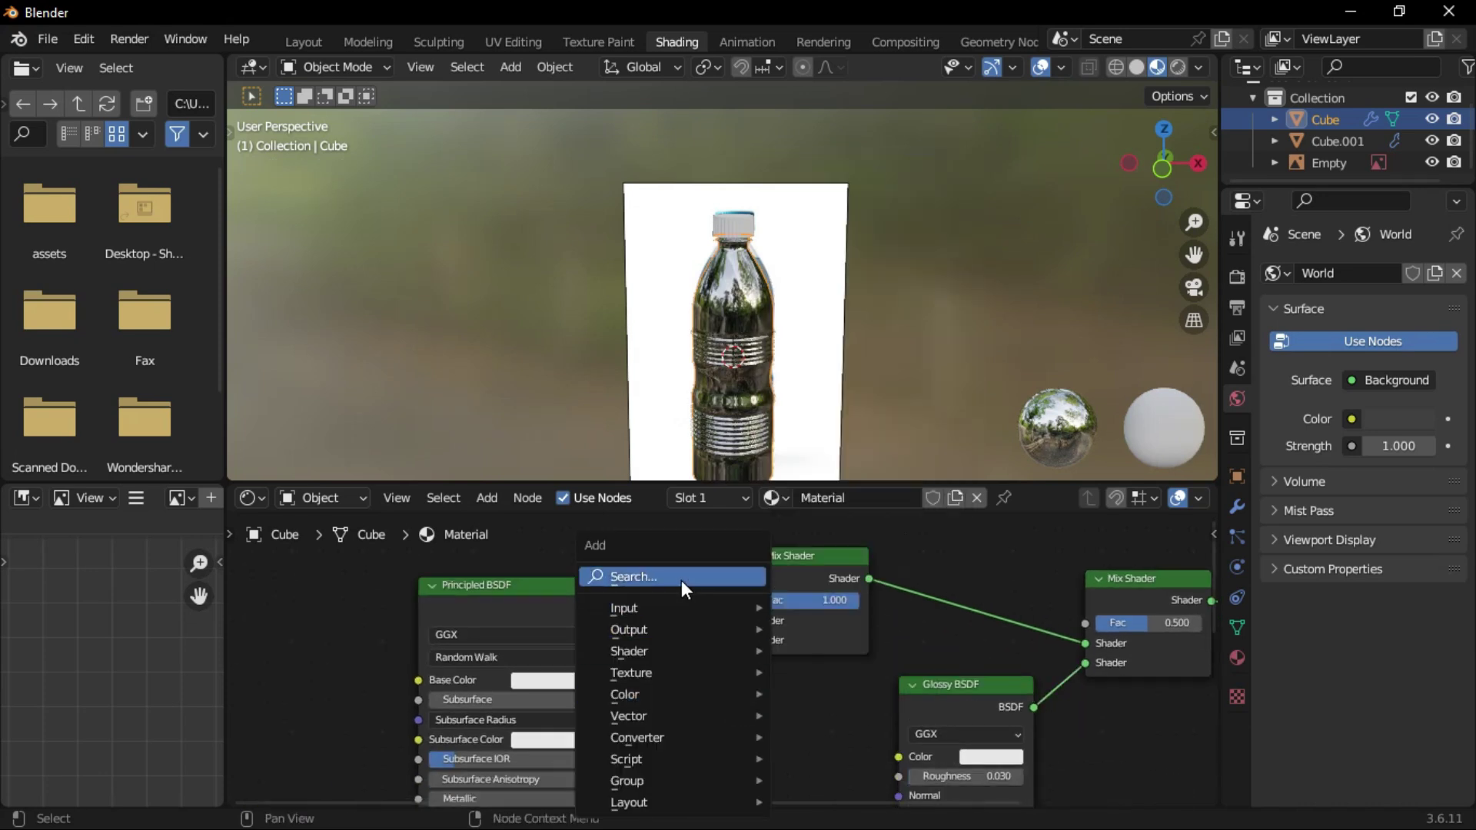
left_click(682, 579)
type("tr")
left_click(693, 616)
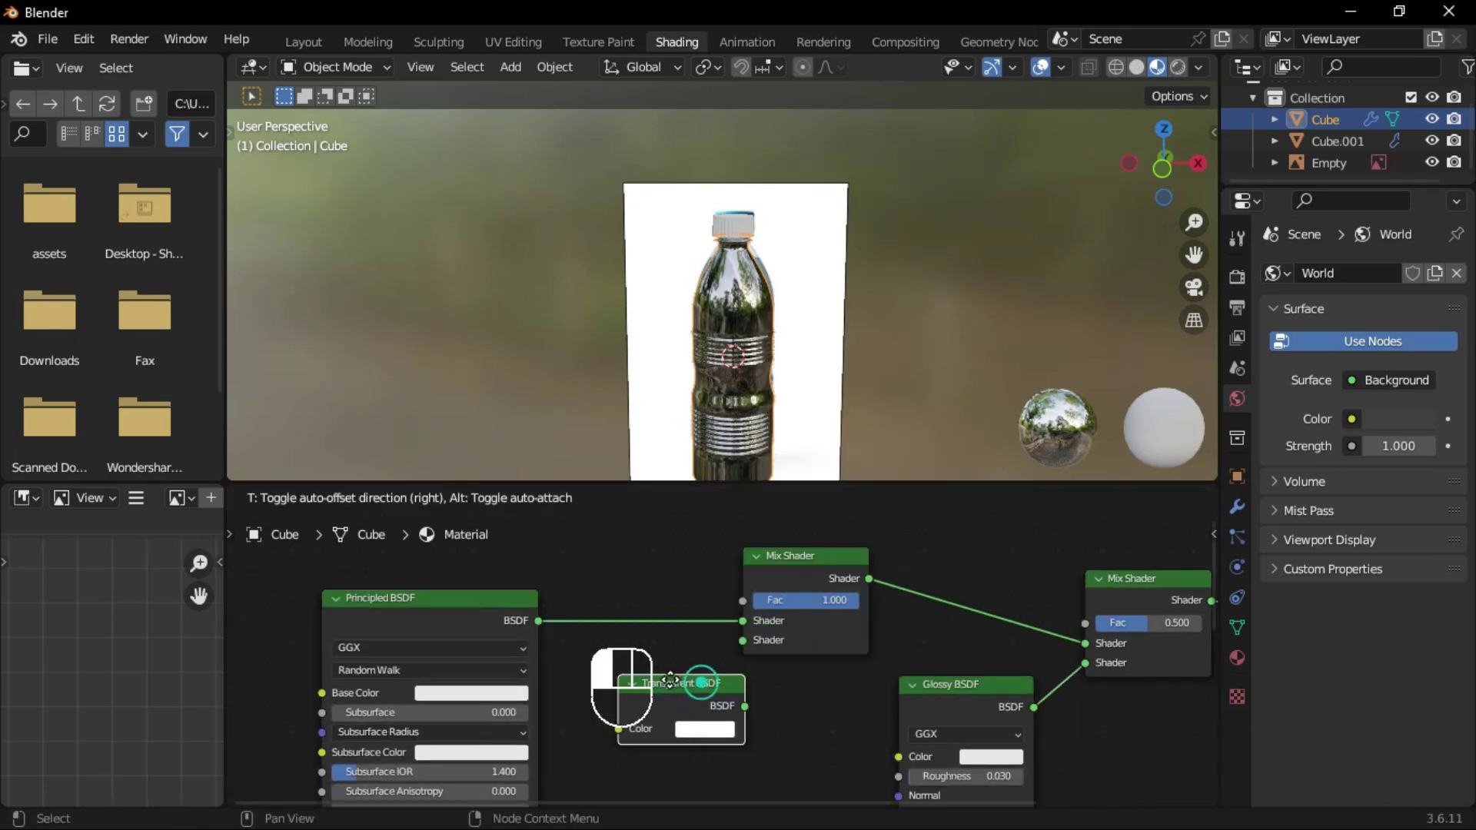
left_click(580, 675)
left_click_drag(694, 694, 743, 640)
middle_click_drag(762, 359, 737, 344)
scroll(706, 252, "up", 2)
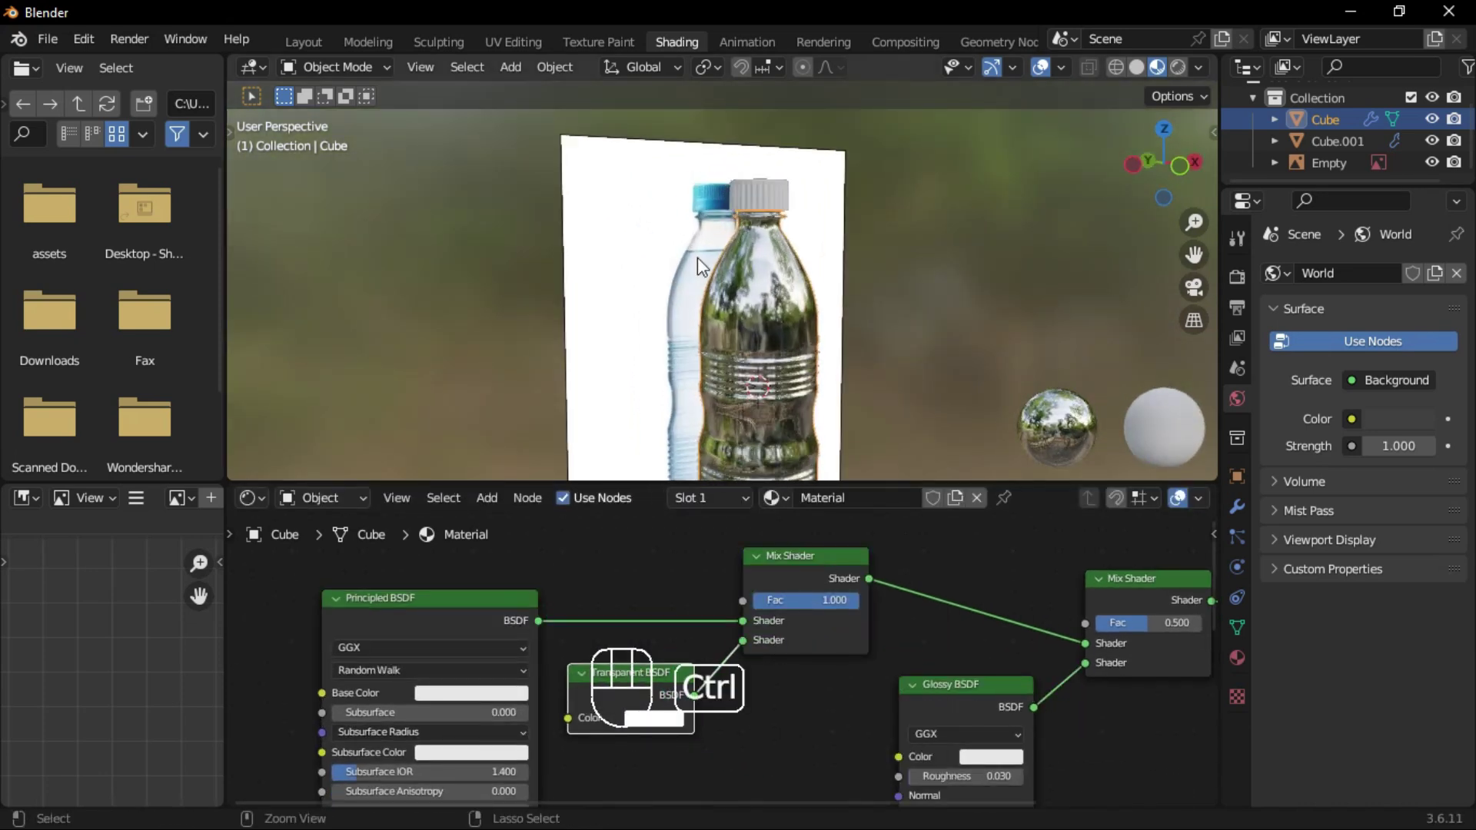
left_click(748, 450)
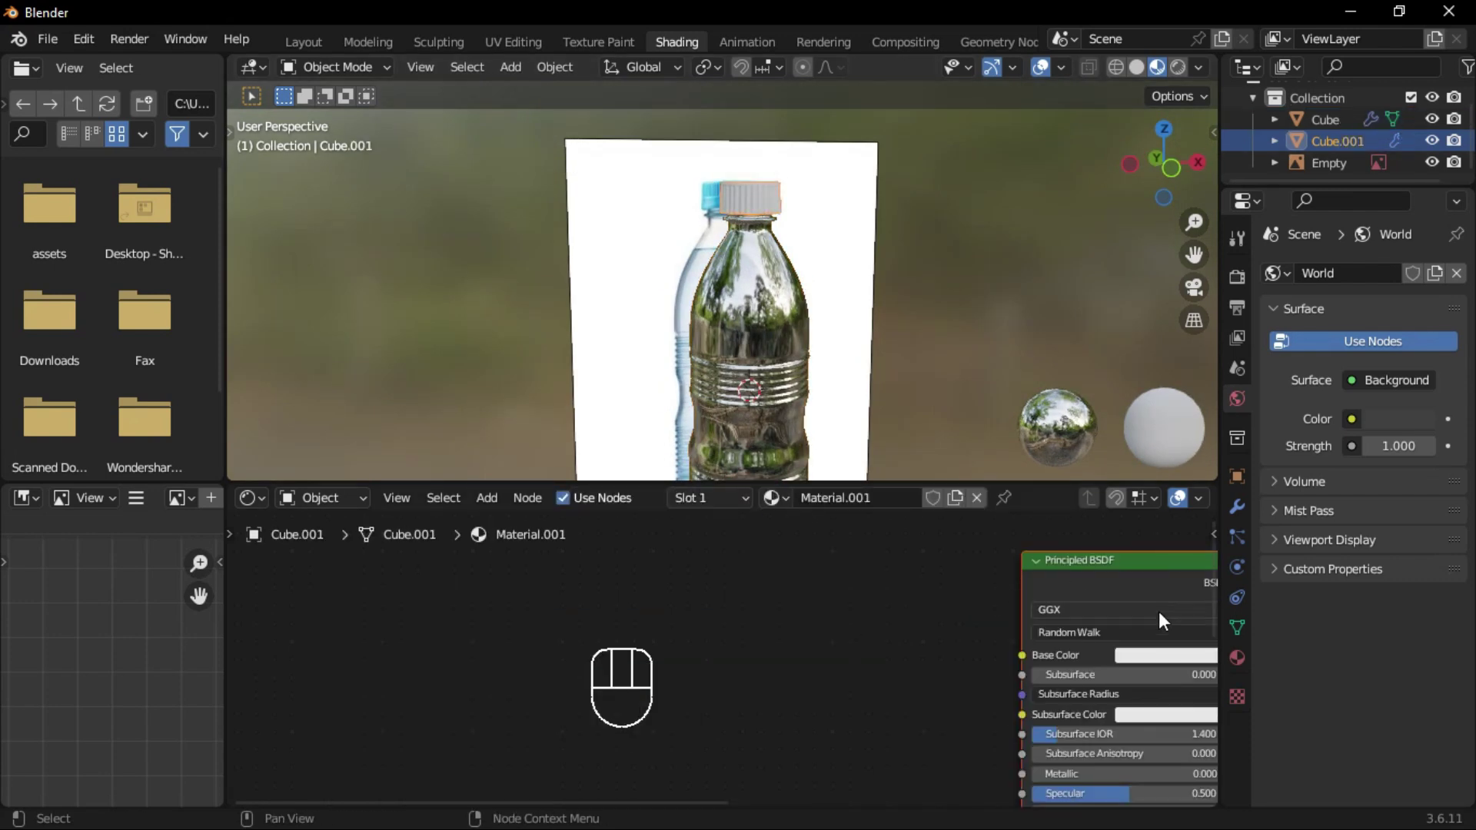
- Make the cap material teal with a higher roughness
left_click(1139, 655)
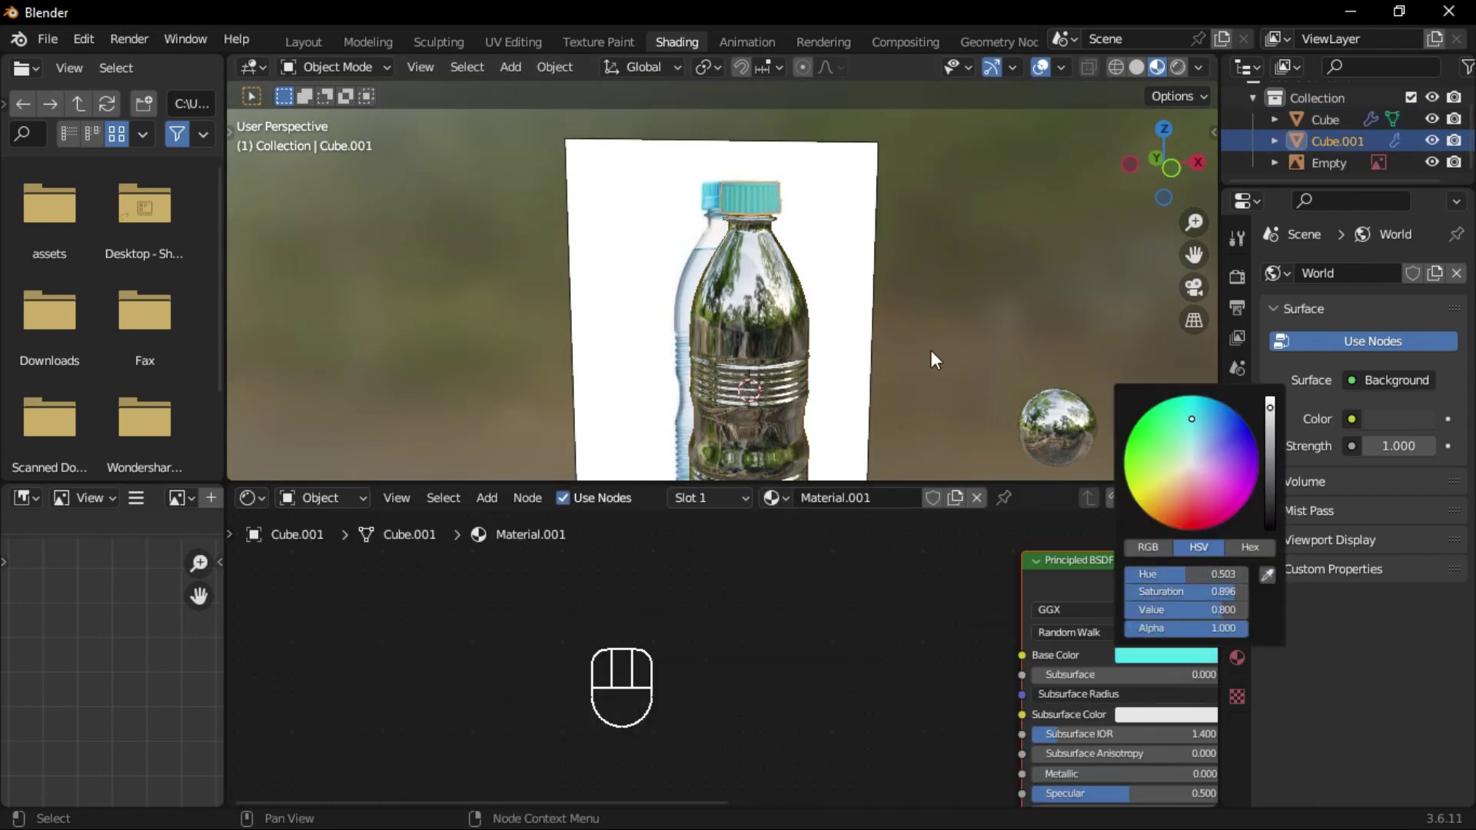
scroll(746, 346, "up", 2)
scroll(782, 294, "up", 3)
scroll(774, 295, "up", 2)
scroll(774, 532, "up", 1)
scroll(774, 531, "up", 1)
left_click_drag(784, 604, 815, 604)
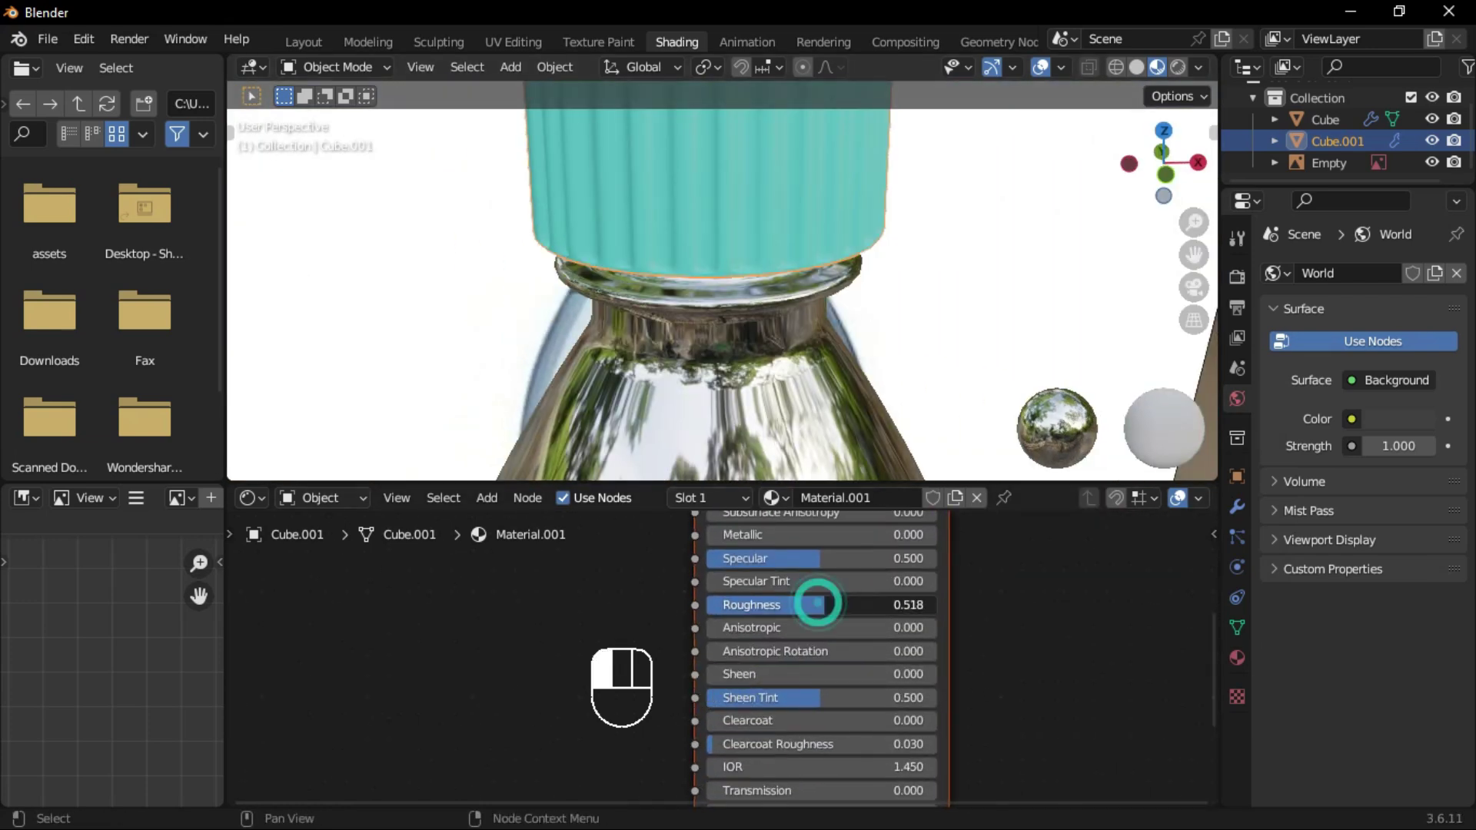
left_click(303, 43)
- Delete the reference-image empty from the scene
left_click(538, 254)
key("x")
left_click(583, 272)
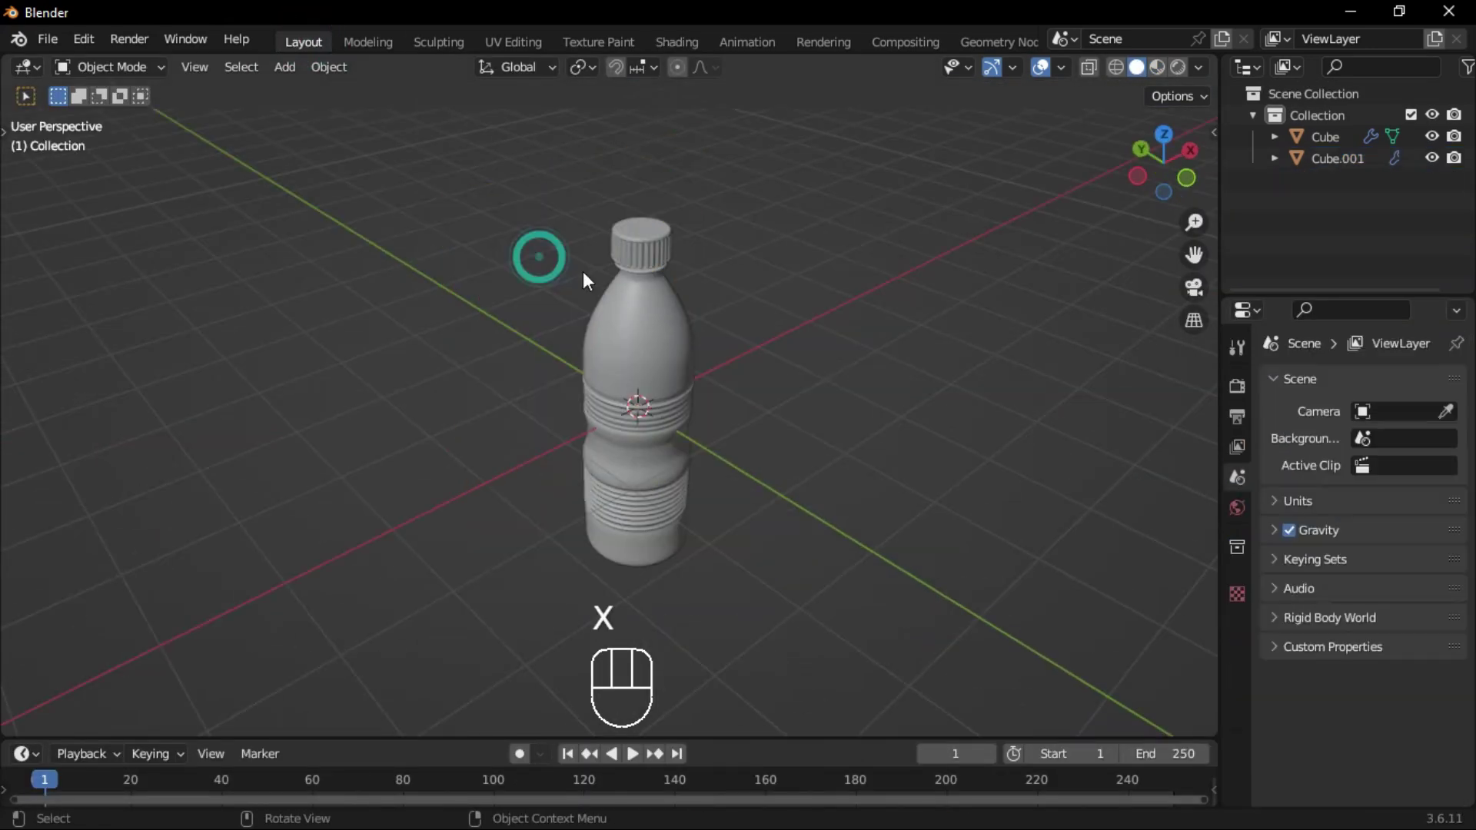
- Preview the bottle in Rendered shading with the building-at-sunset HDRI, using Cycles
left_click(1177, 68)
left_click(1142, 189)
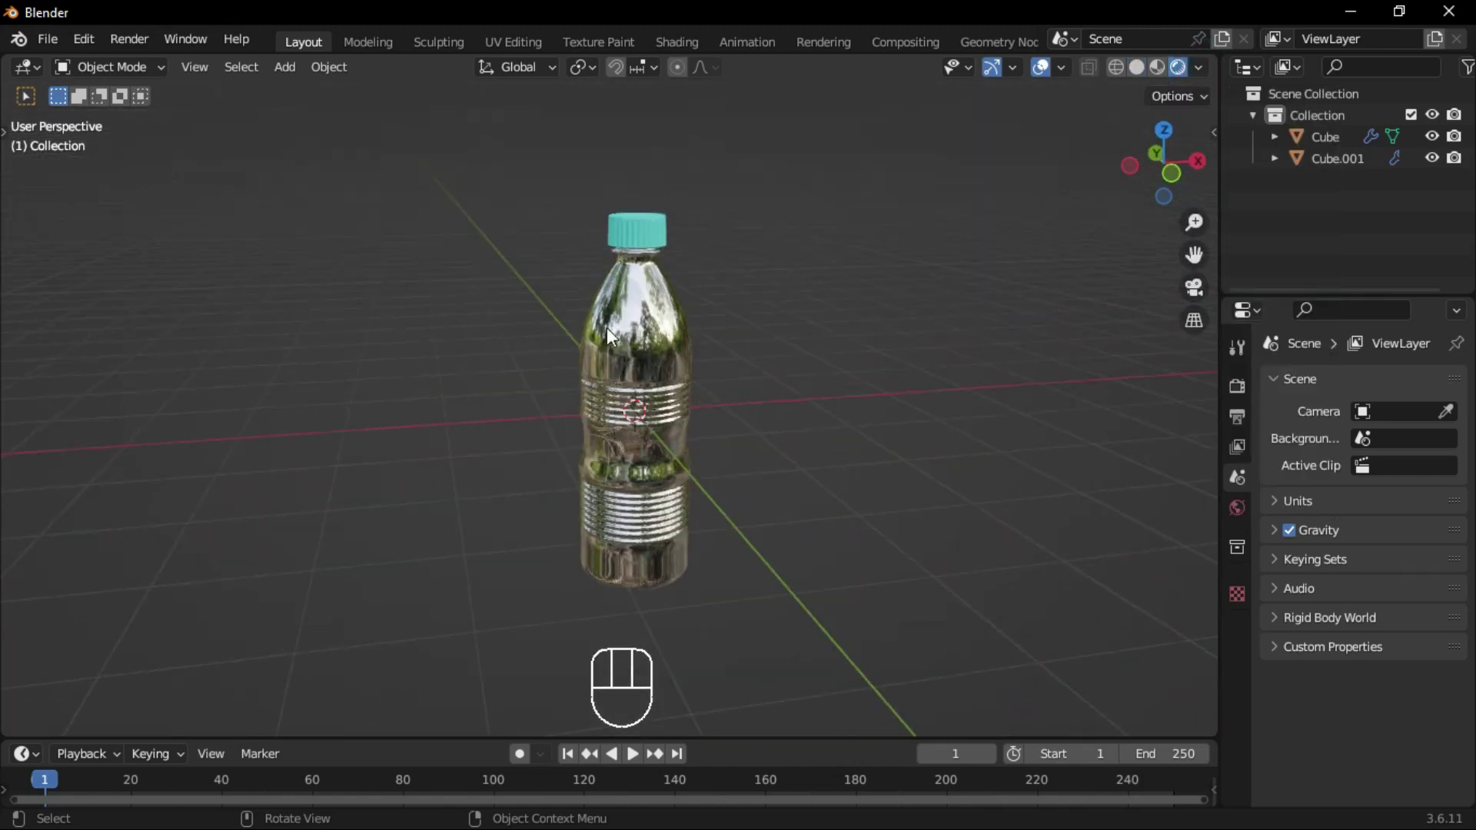
scroll(595, 336, "up", 3)
left_click(1197, 66)
left_click(1160, 235)
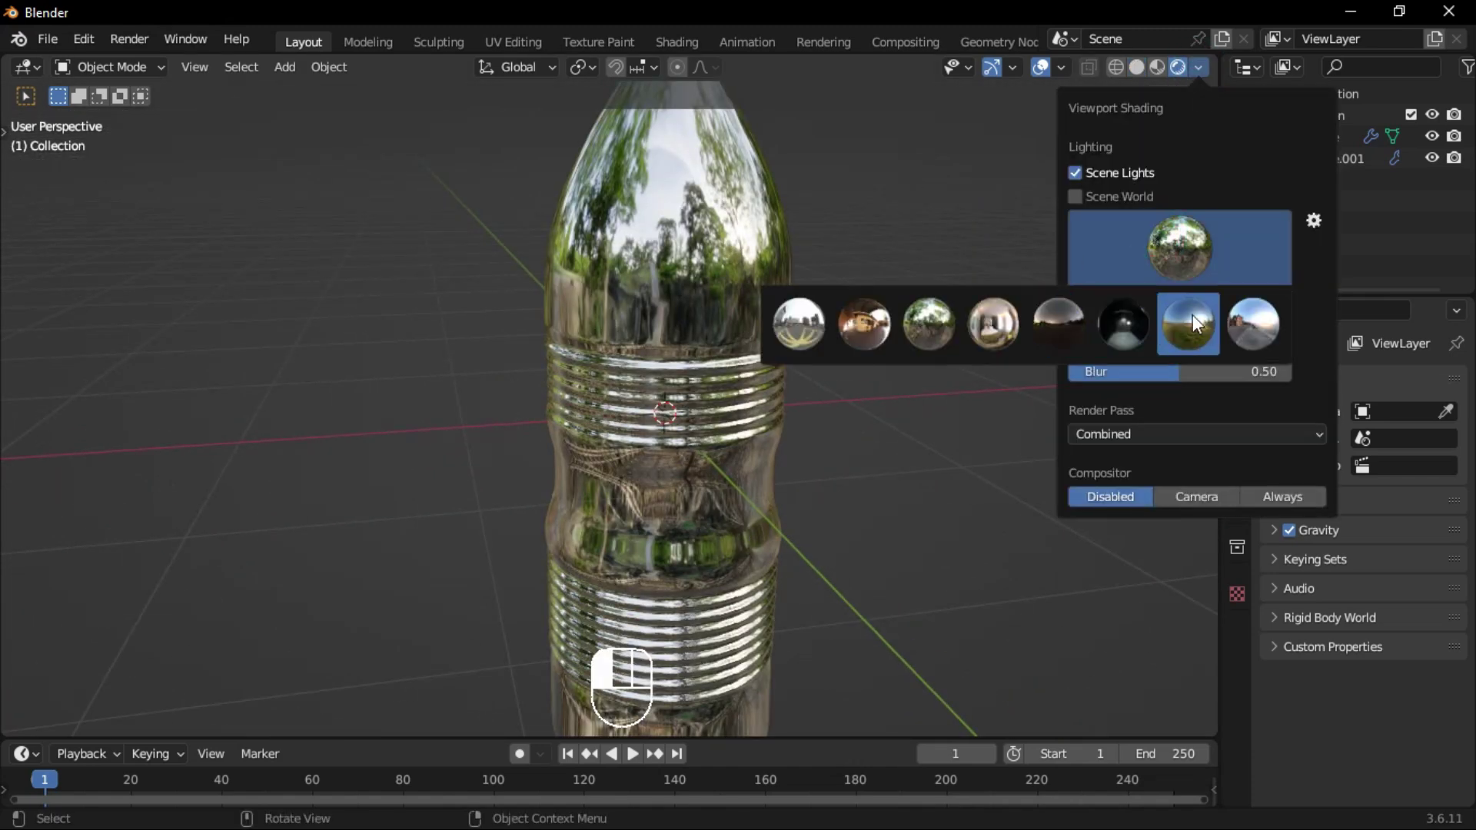
left_click(1232, 318)
left_click(1237, 385)
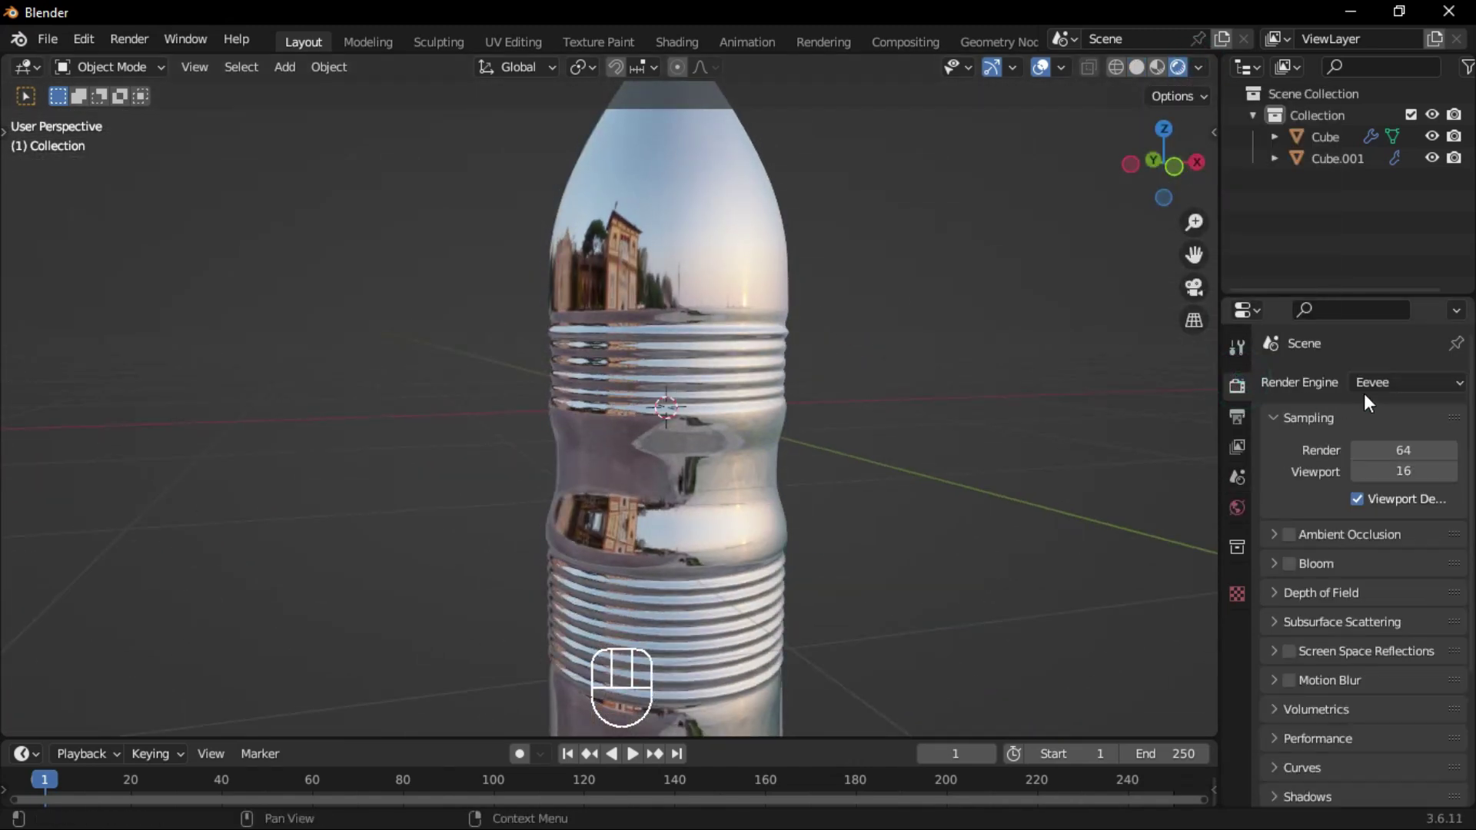
left_click(1369, 454)
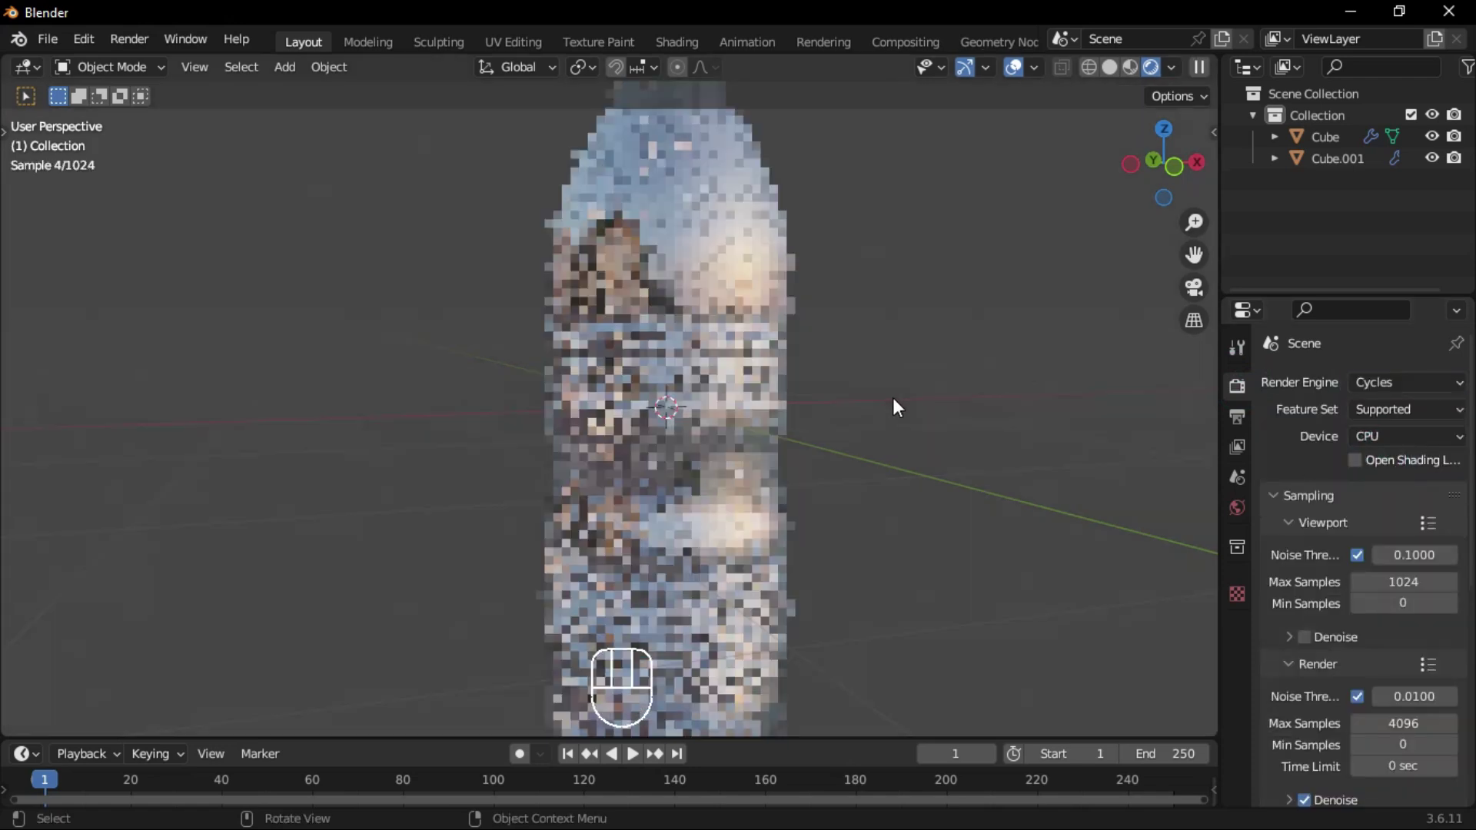
scroll(1335, 528, "down", 5)
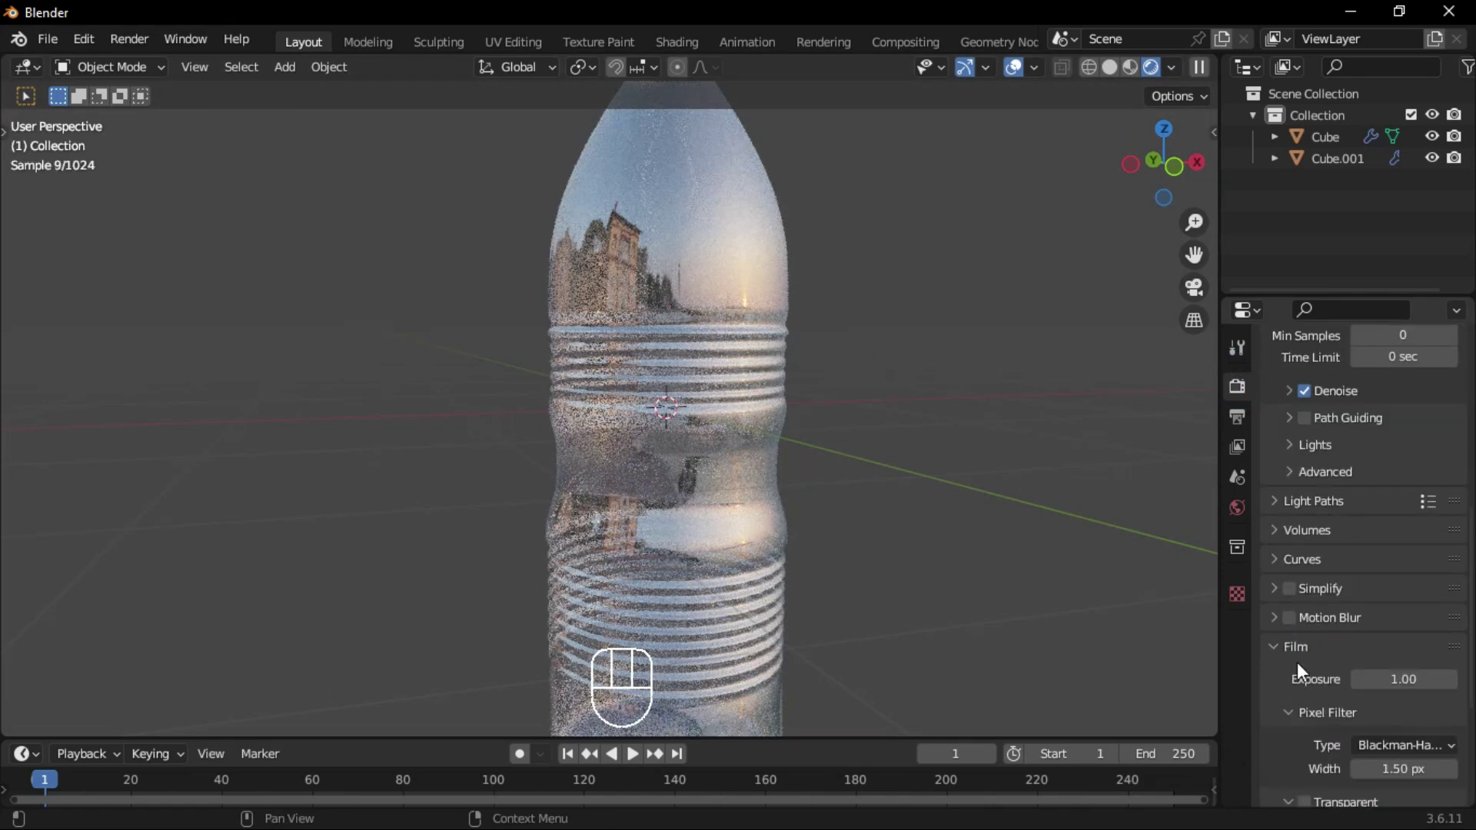